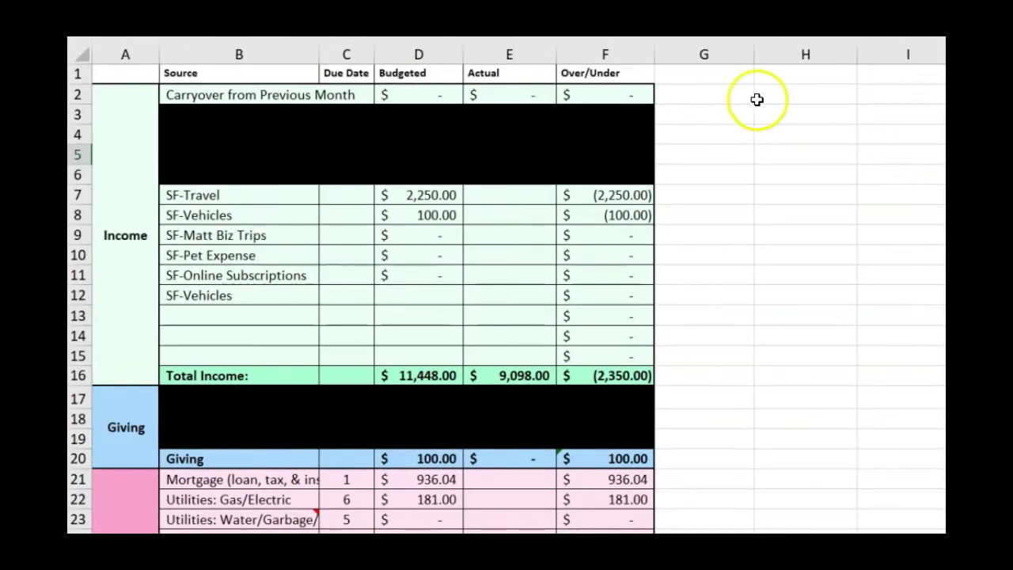
Step: Clear the SF income rows in B7:D12 and confirm budgeted Total Income reads 9,098.00
{"action": "left_click", "coordinate": [525, 59]}
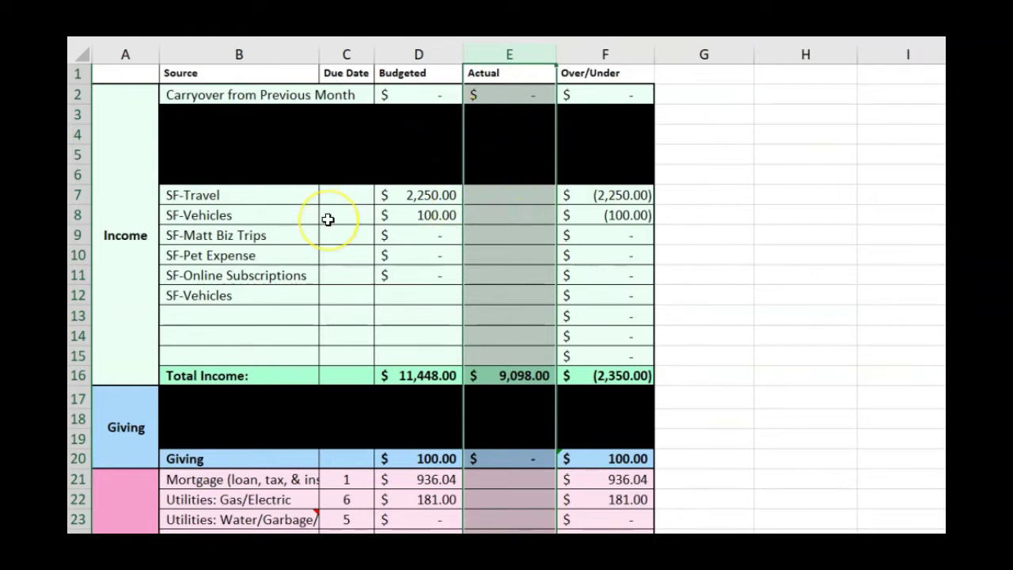
{"action": "left_click_drag", "start_coordinate": [286, 200], "coordinate": [453, 292]}
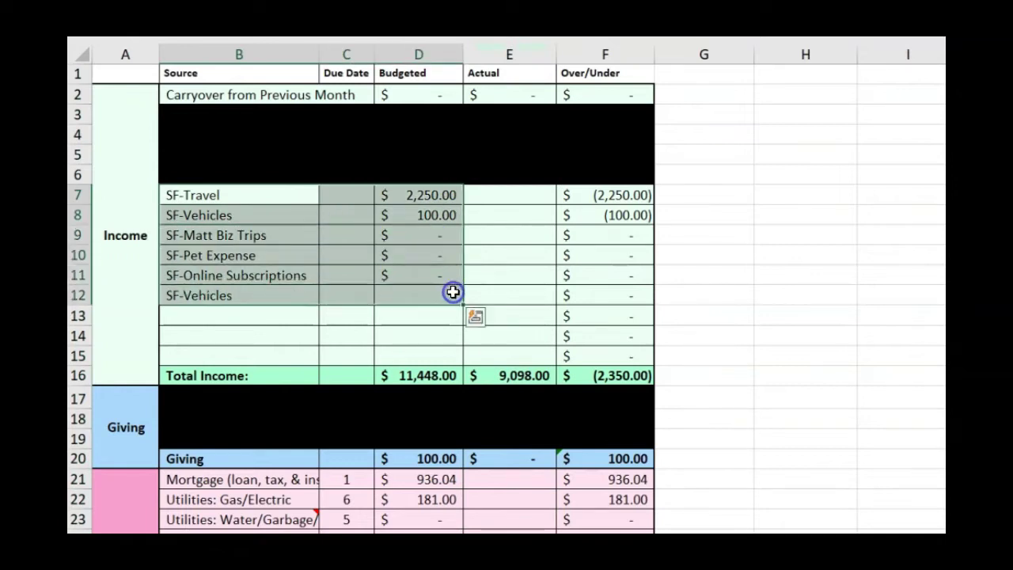
{"action": "key", "text": "Delete"}
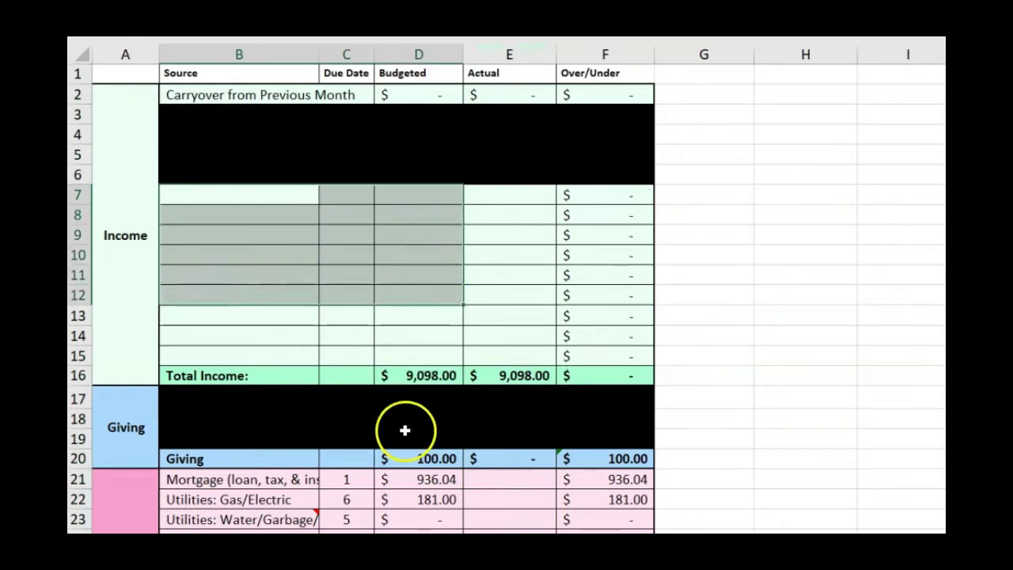
{"action": "left_click", "coordinate": [438, 374]}
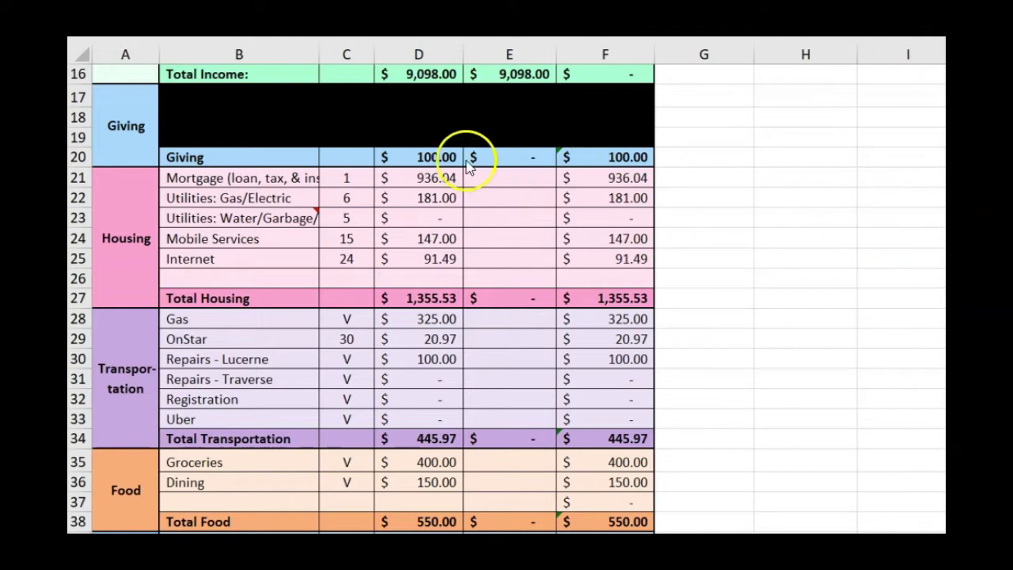
Step: Change the budgeted mortgage amount in D21 to 1055
{"action": "left_click", "coordinate": [417, 181]}
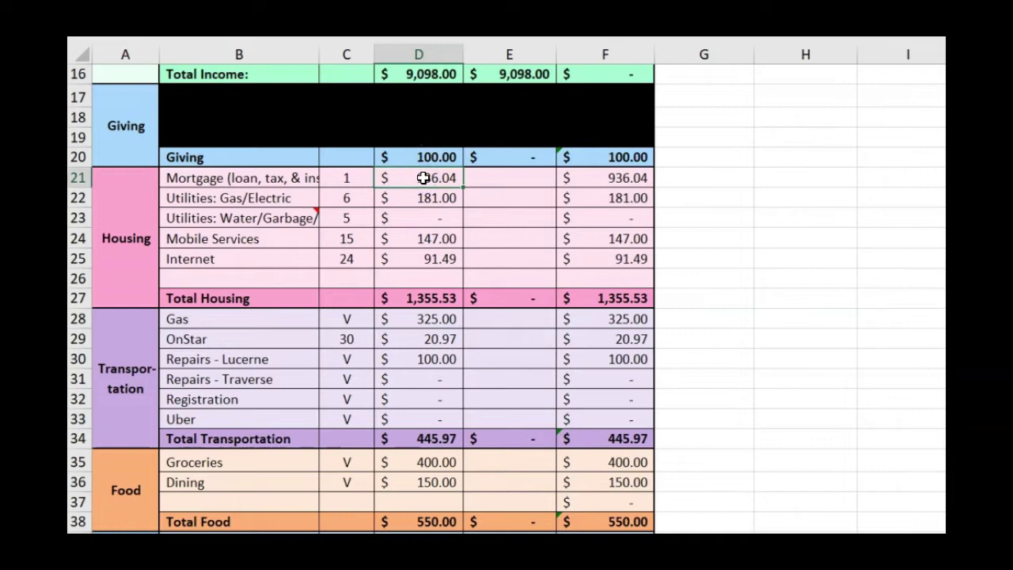
{"action": "left_click", "coordinate": [431, 179]}
{"action": "type", "text": "1055"}
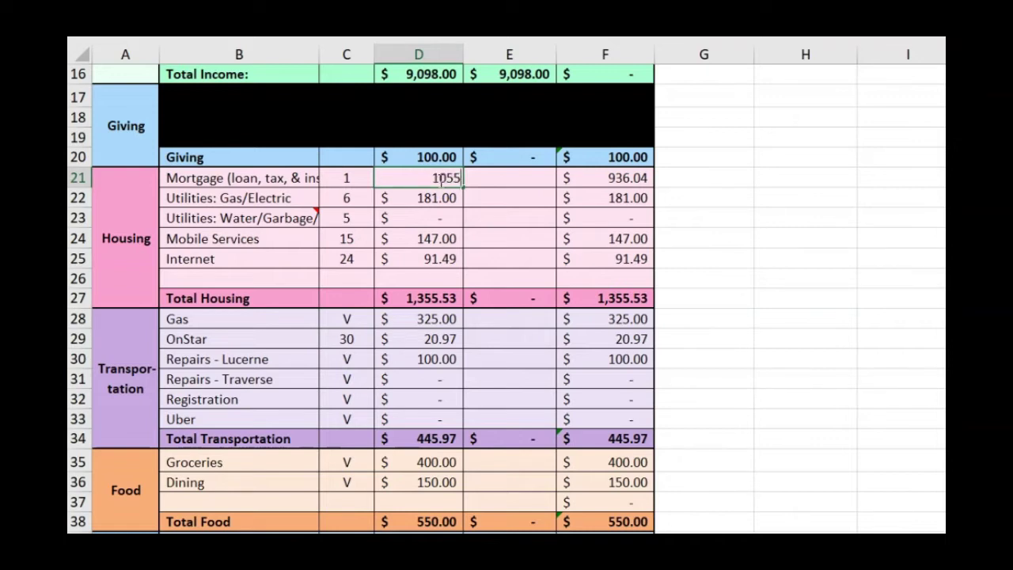
{"action": "key", "text": "Return"}
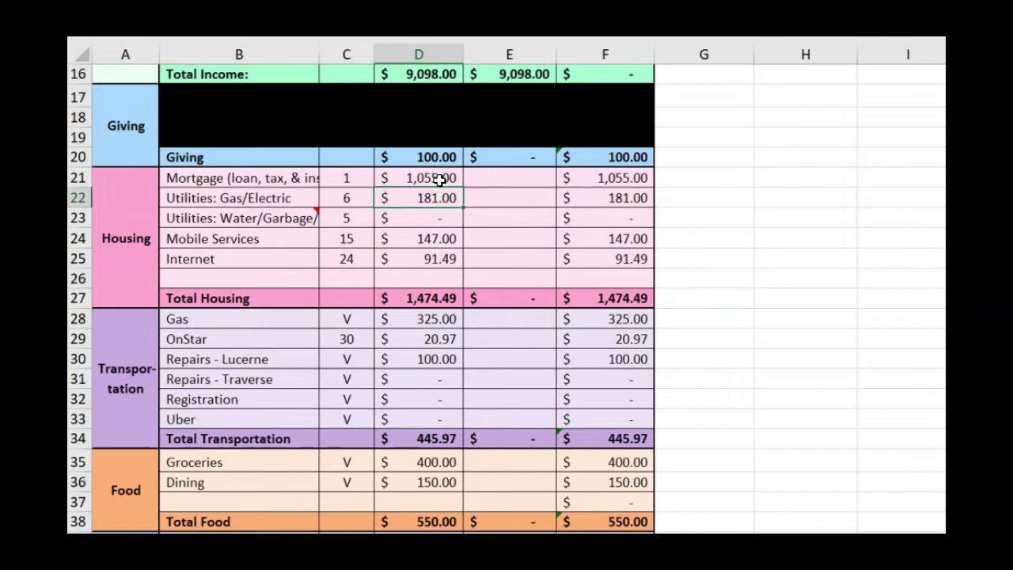
Step: Enter 146.86 as the Mobile Services budget in D24
{"action": "key", "text": "Down"}
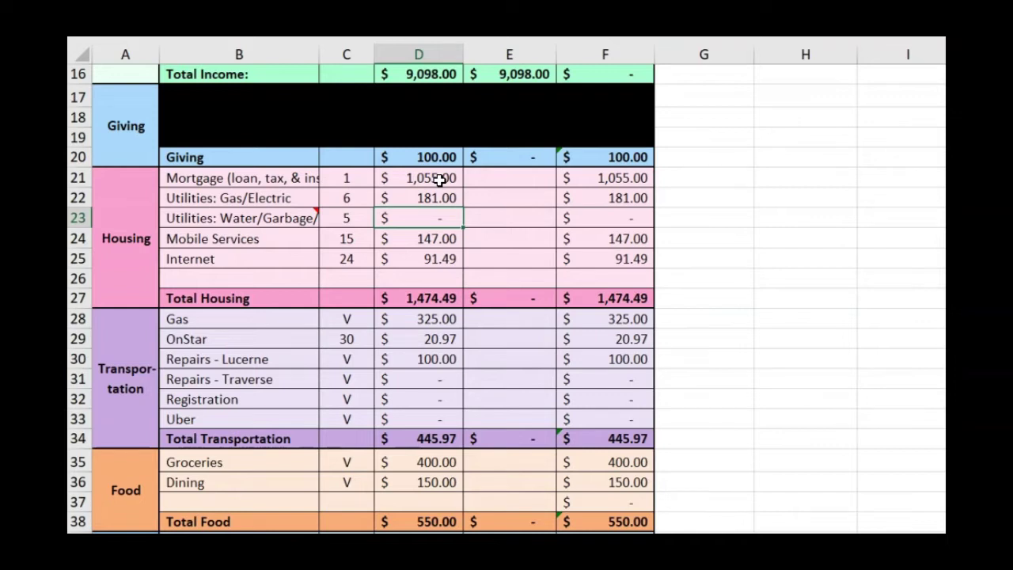
{"action": "key", "text": "Down"}
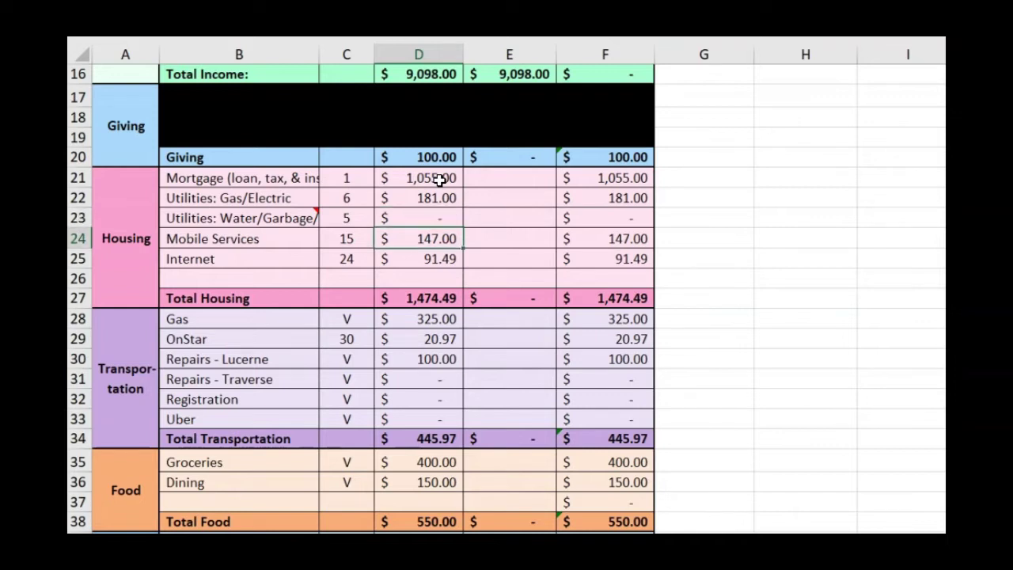
{"action": "type", "text": "146.86"}
{"action": "key", "text": "Return"}
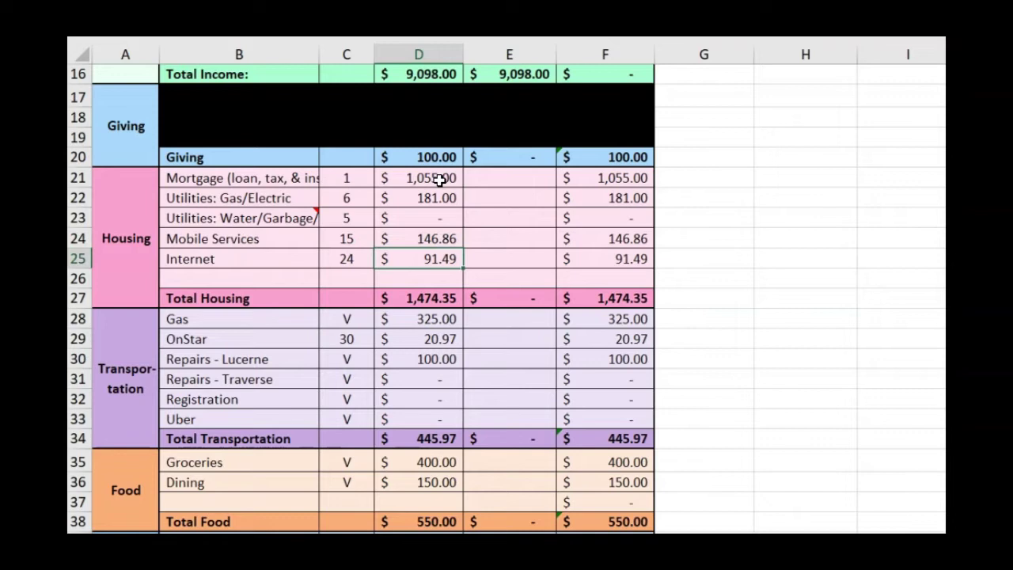
{"action": "key", "text": "Down"}
{"action": "key", "text": "Down"}
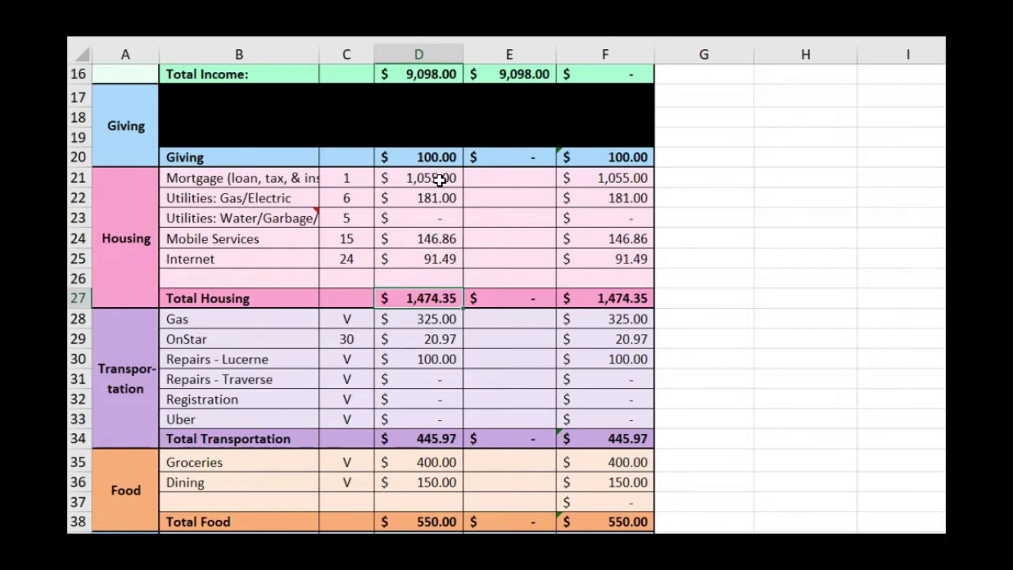
Step: Enter budgets of 375 for Gas and 240 for Repairs - Lucerne
{"action": "key", "text": "Down"}
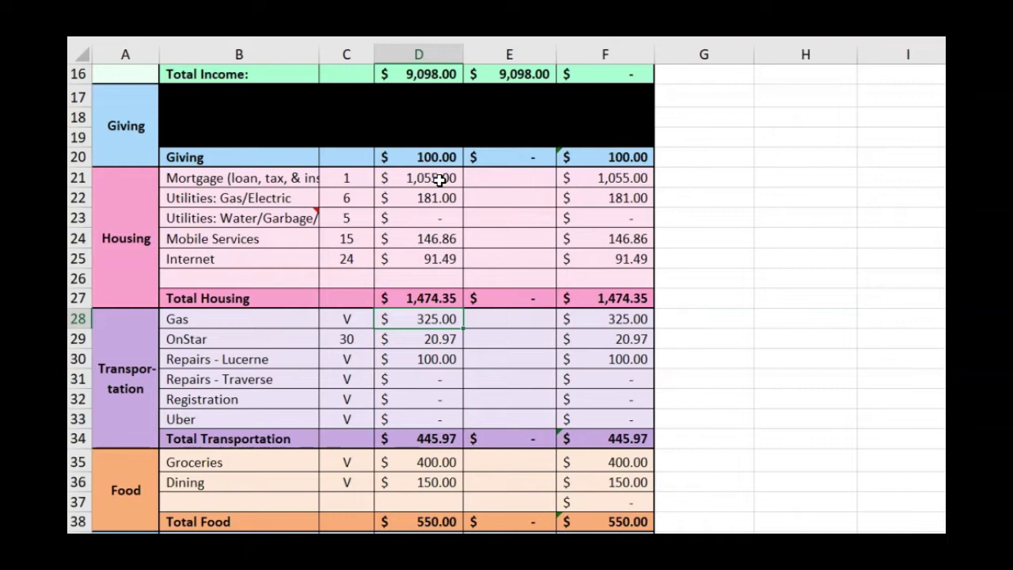
{"action": "type", "text": "375"}
{"action": "key", "text": "Return"}
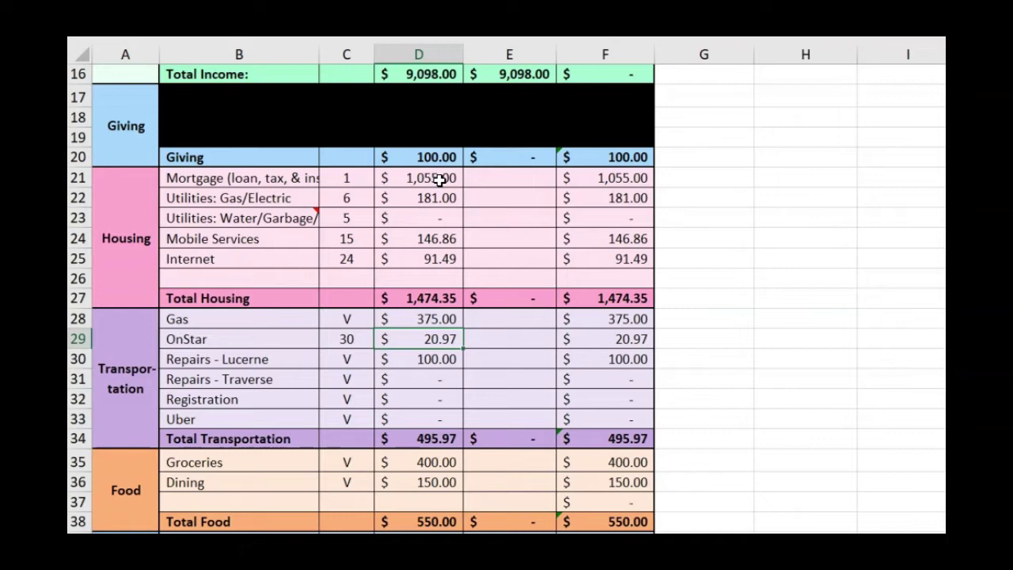
{"action": "key", "text": "Down"}
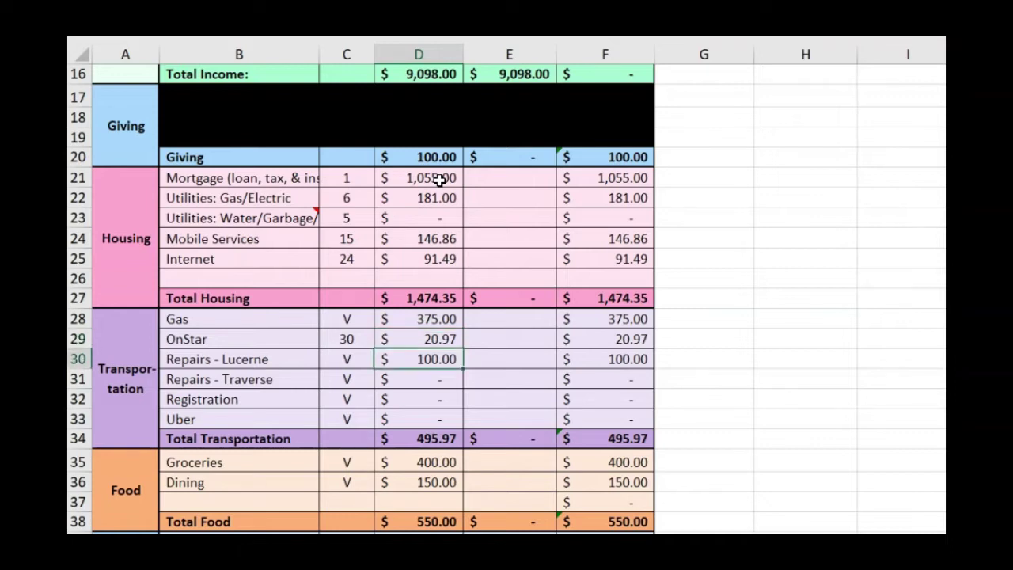
{"action": "type", "text": "240"}
{"action": "key", "text": "Return"}
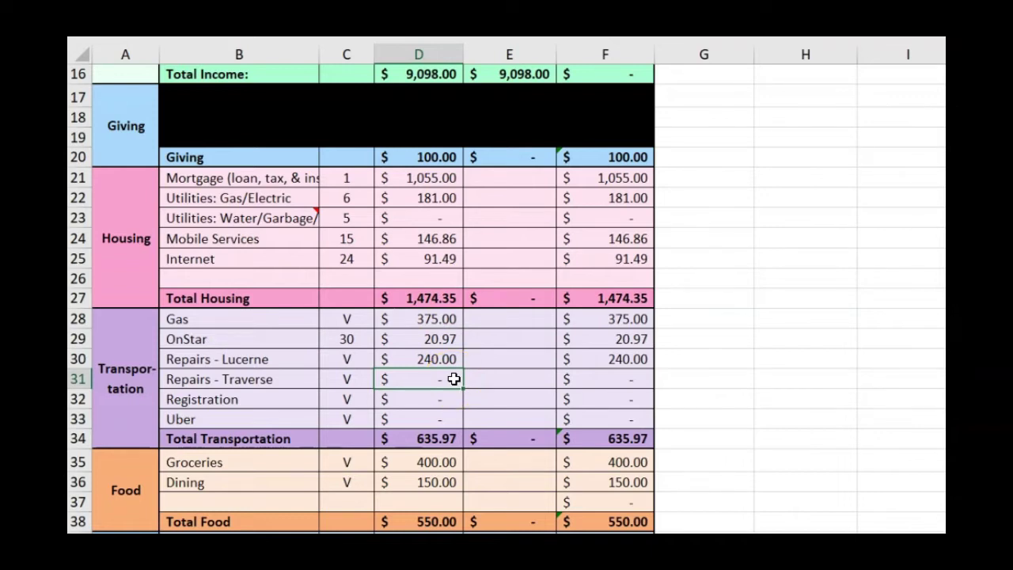
Step: Check the Total Transportation, Groceries, Dining and Total Food budget figures
{"action": "left_click", "coordinate": [424, 436]}
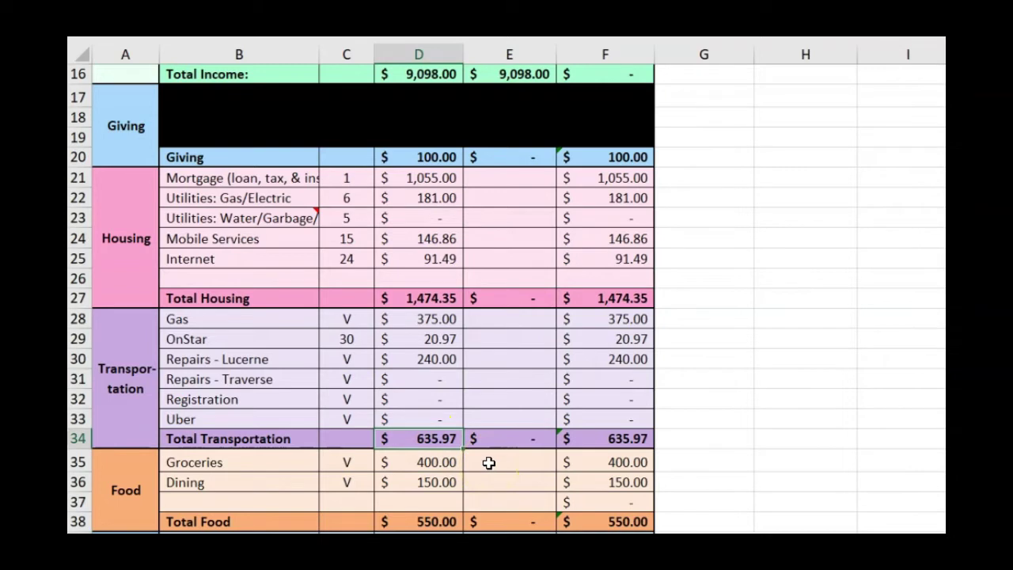
{"action": "left_click", "coordinate": [427, 458]}
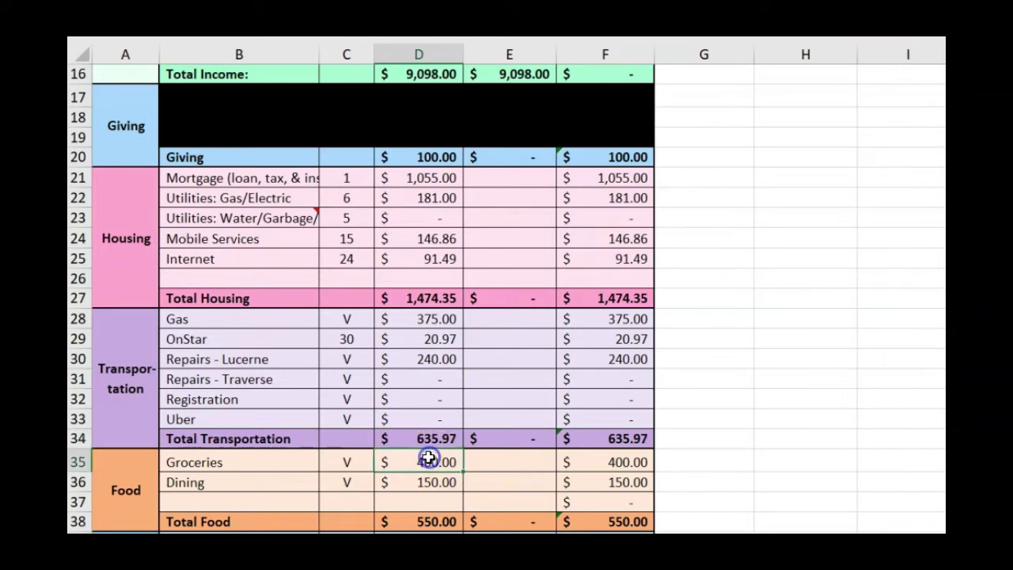
{"action": "left_click", "coordinate": [384, 455]}
{"action": "left_click", "coordinate": [396, 482]}
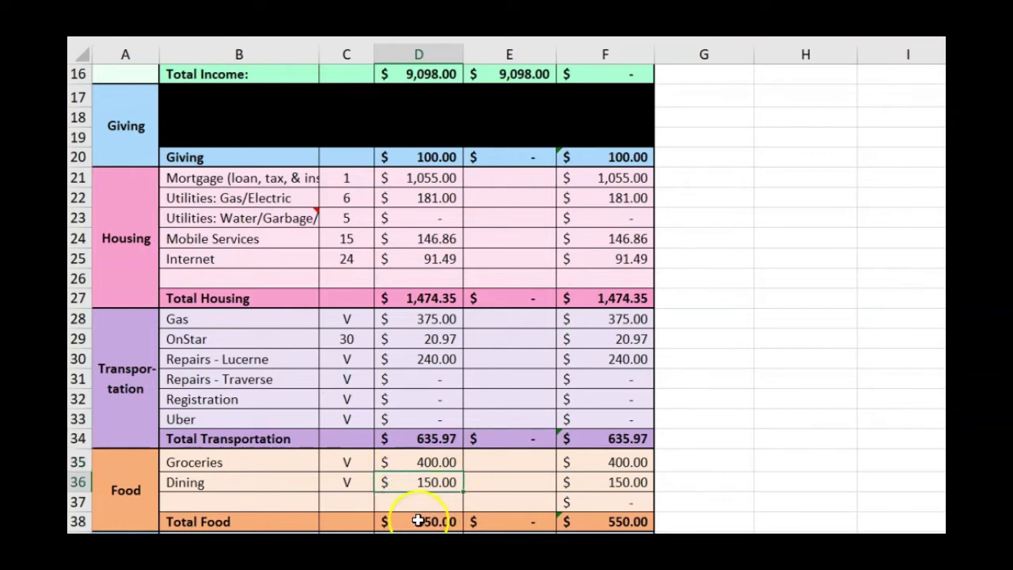
{"action": "left_click", "coordinate": [396, 521]}
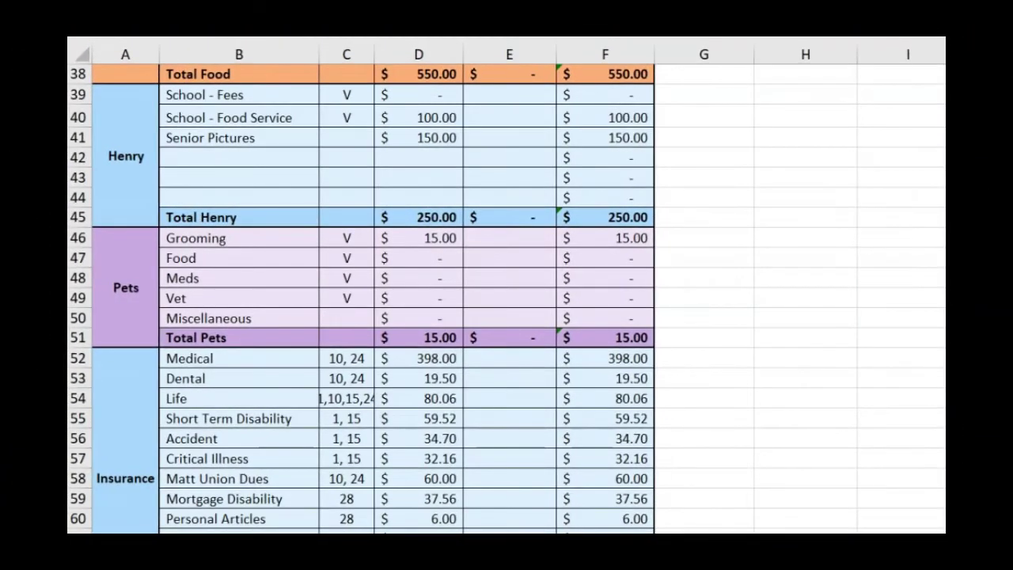
Step: Budget 200 for School - Food Service
{"action": "key", "text": "F2"}
{"action": "left_click", "coordinate": [422, 120]}
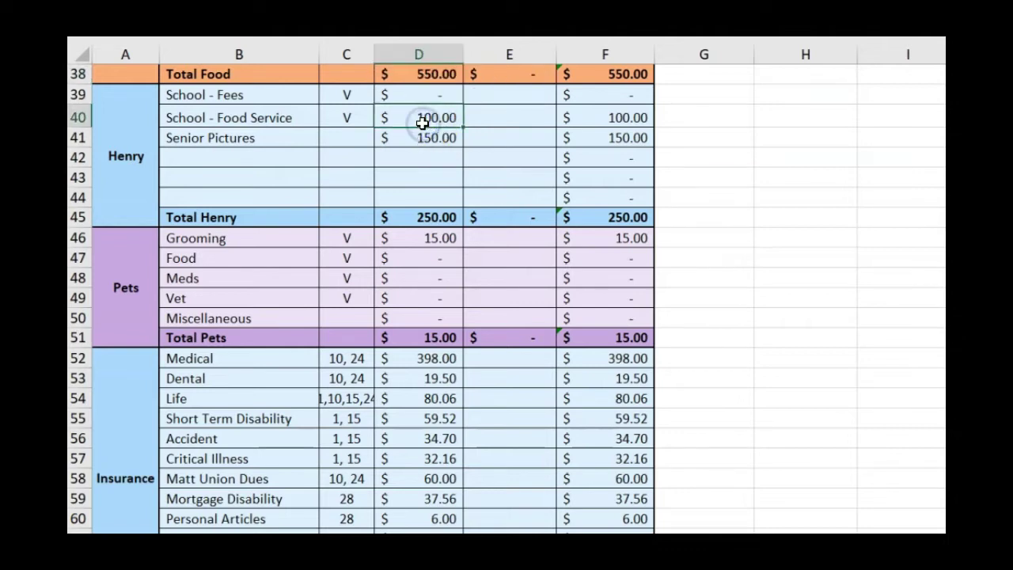
{"action": "type", "text": "200"}
{"action": "key", "text": "Return"}
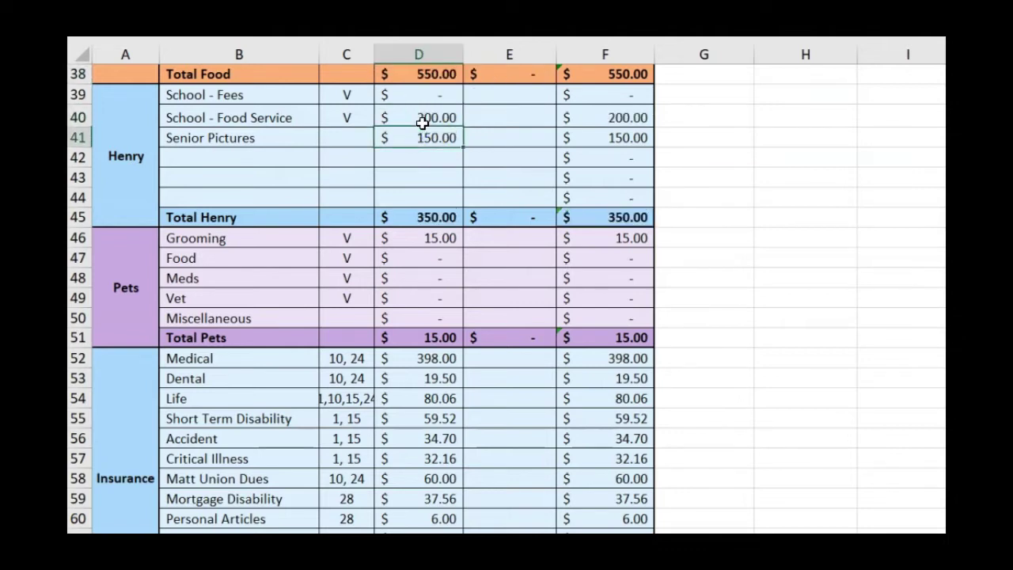
Step: Clear the Senior Pictures label and amount, leaving Total Henry at 200.00
{"action": "type", "text": "0"}
{"action": "key", "text": "Return"}
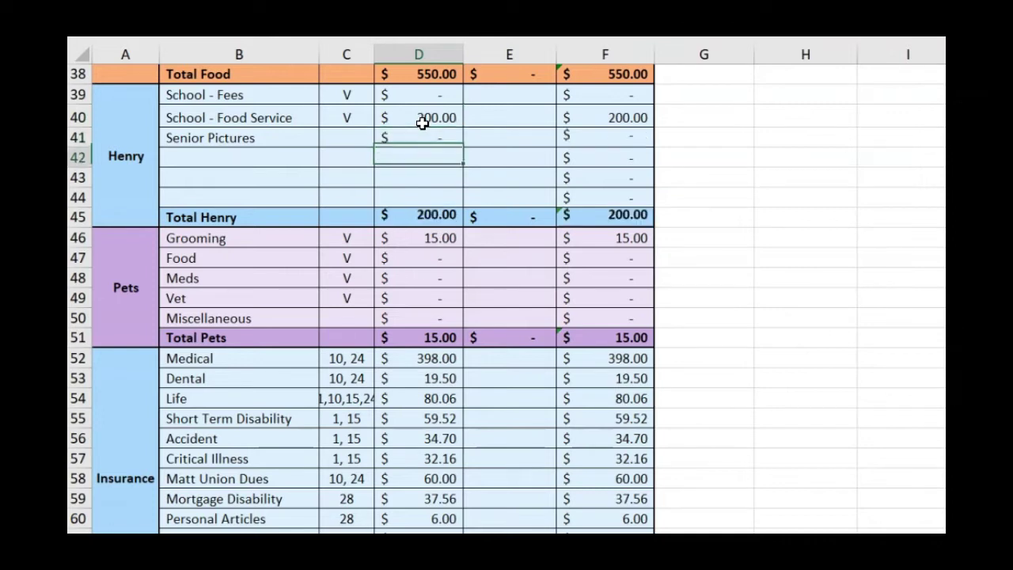
{"action": "key", "text": "Up"}
{"action": "key", "text": "Left"}
{"action": "key", "text": "Left"}
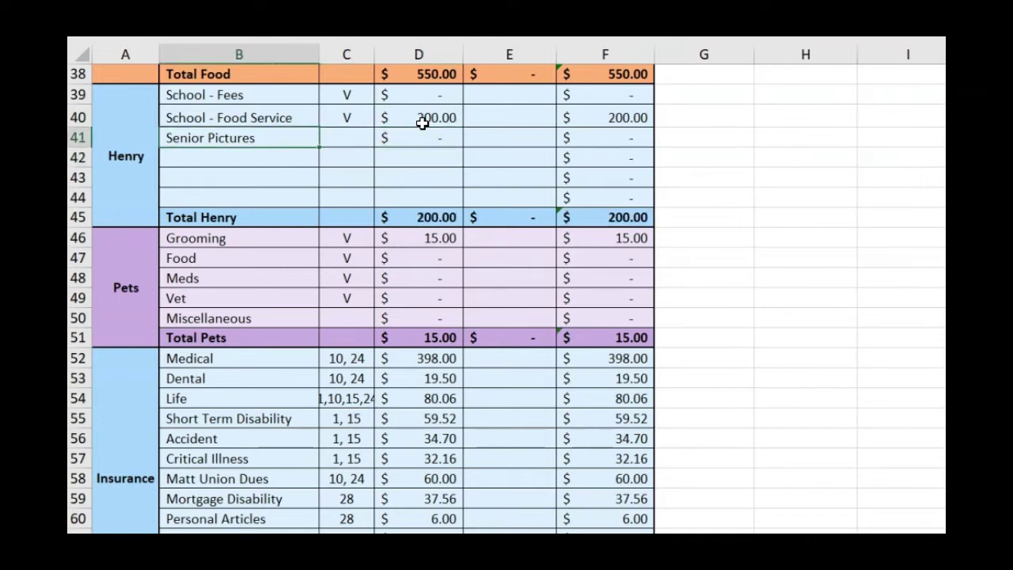
{"action": "key", "text": "Delete"}
{"action": "key", "text": "Right"}
{"action": "key", "text": "Right"}
{"action": "key", "text": "Delete"}
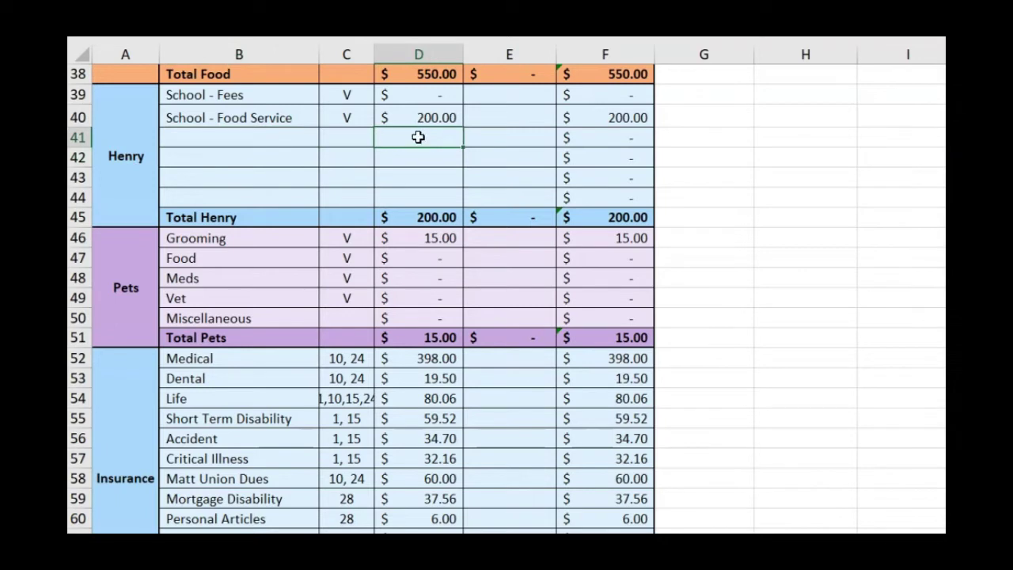
{"action": "left_click", "coordinate": [423, 216]}
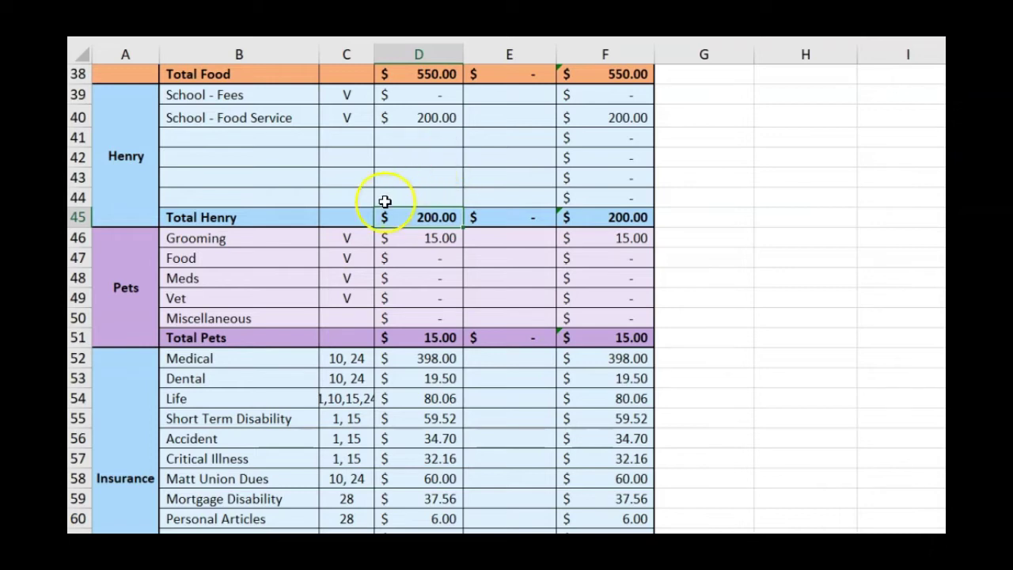
Step: Budget 75 for pet Food, raising Total Pets to 90.00
{"action": "left_click", "coordinate": [412, 234]}
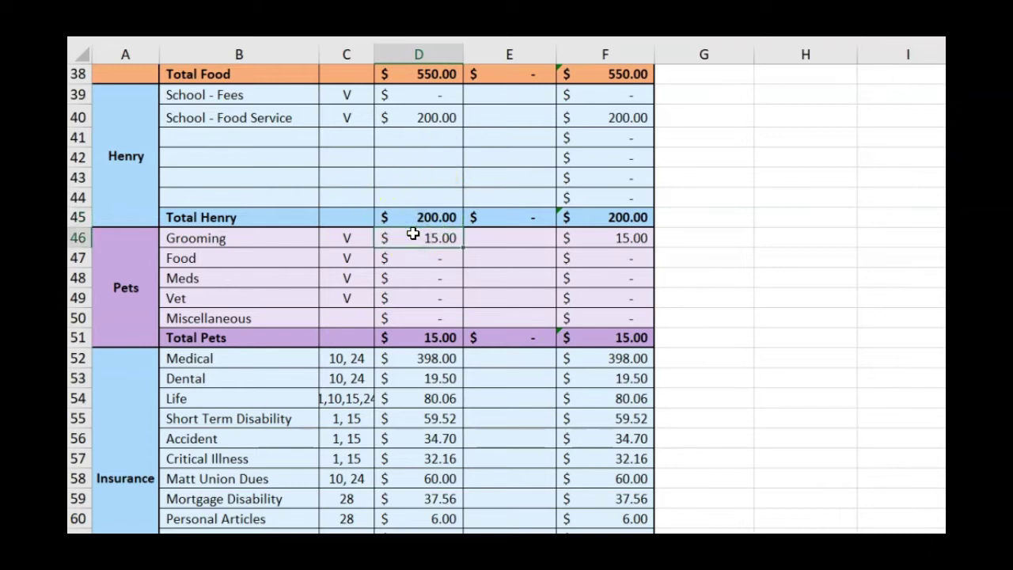
{"action": "left_click", "coordinate": [393, 238]}
{"action": "left_click", "coordinate": [417, 258]}
{"action": "type", "text": "75"}
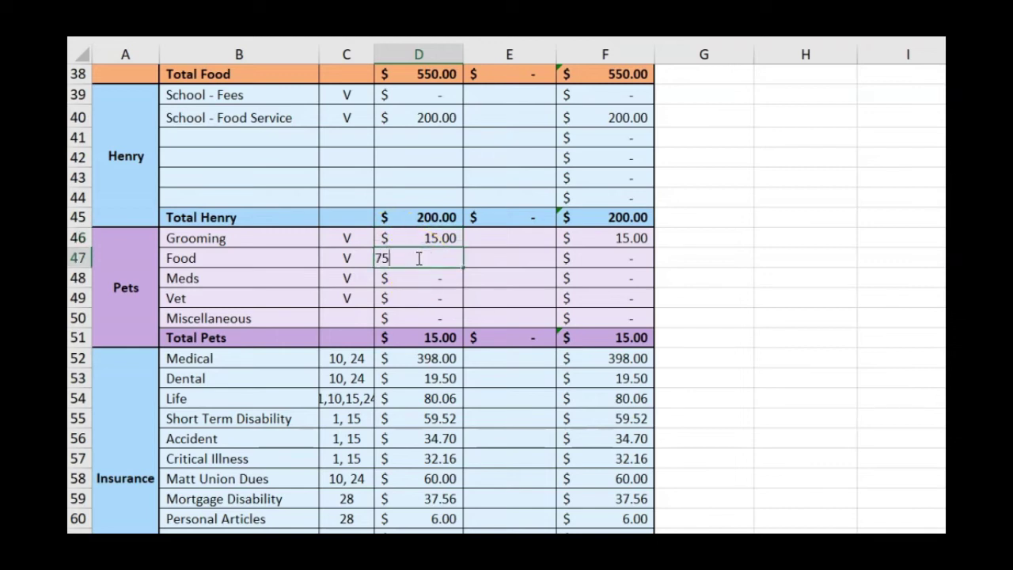
{"action": "key", "text": "Return"}
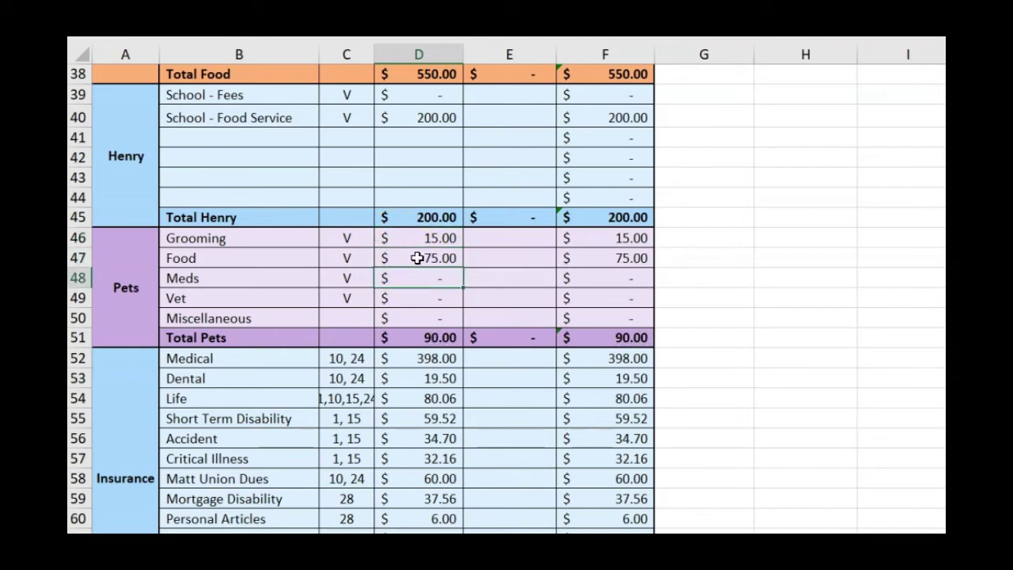
{"action": "key", "text": "Down"}
{"action": "key", "text": "Down"}
{"action": "key", "text": "Down"}
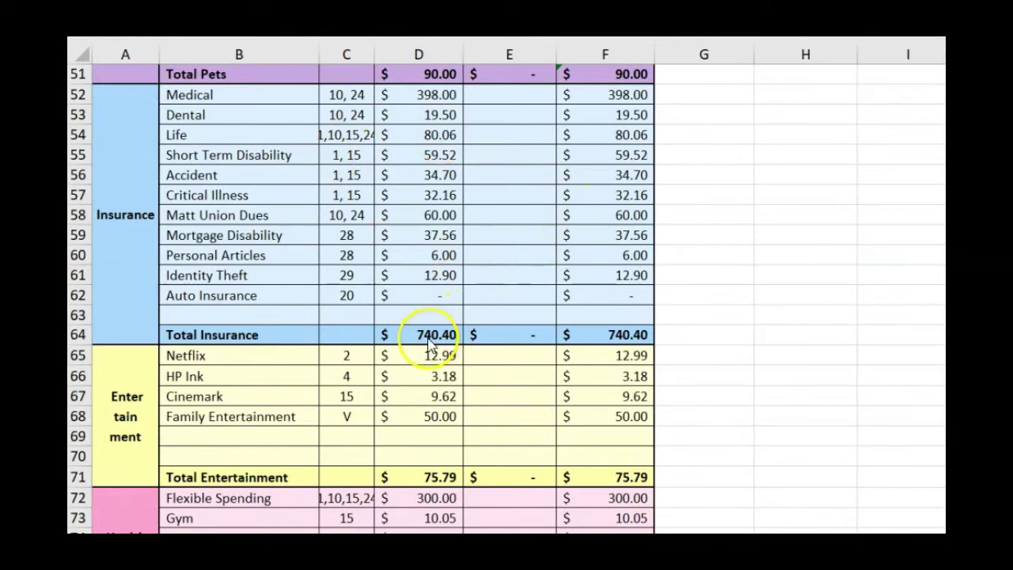
Step: Select the insurance budget amounts from Medical down to Auto Insurance to review them
{"action": "left_click", "coordinate": [440, 95]}
{"action": "left_click_drag", "start_coordinate": [440, 94], "coordinate": [419, 210]}
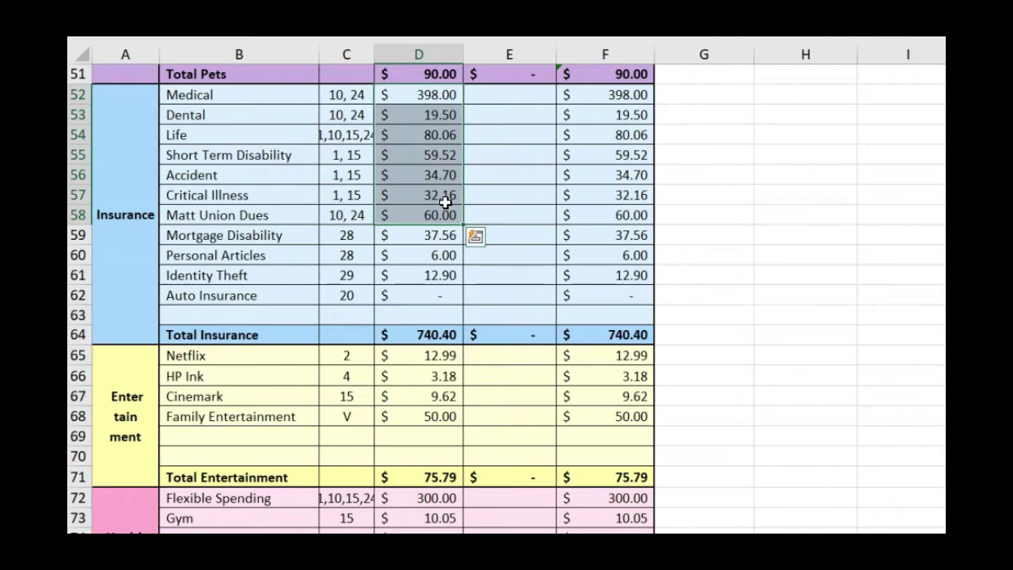
{"action": "left_click_drag", "start_coordinate": [445, 155], "coordinate": [441, 183]}
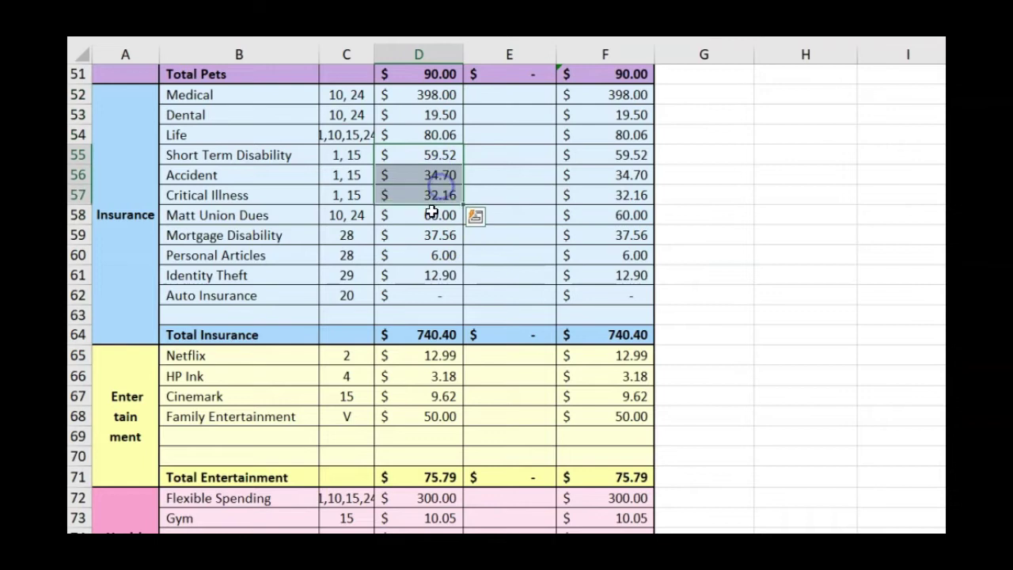
{"action": "mouse_move", "coordinate": [430, 238]}
{"action": "left_mouse_down"}
{"action": "mouse_move", "coordinate": [420, 280]}
{"action": "mouse_move", "coordinate": [422, 254]}
{"action": "left_mouse_up"}
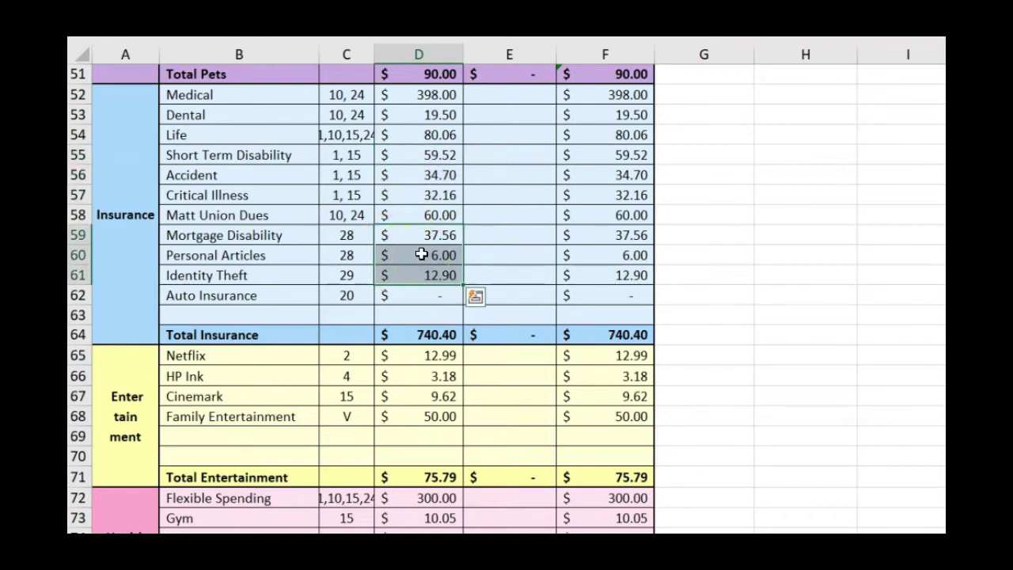
{"action": "left_click", "coordinate": [436, 295]}
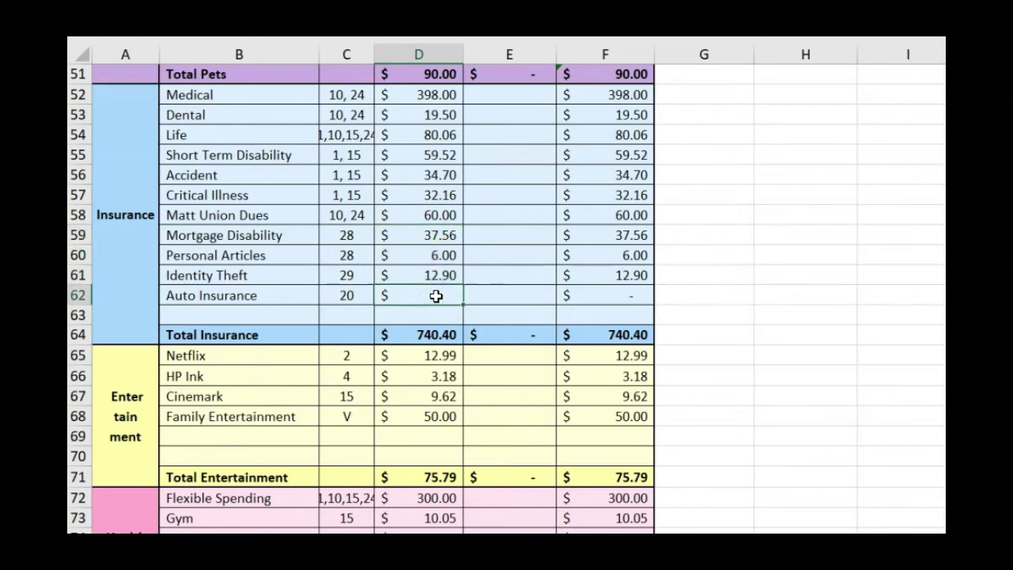
{"action": "left_click", "coordinate": [431, 297]}
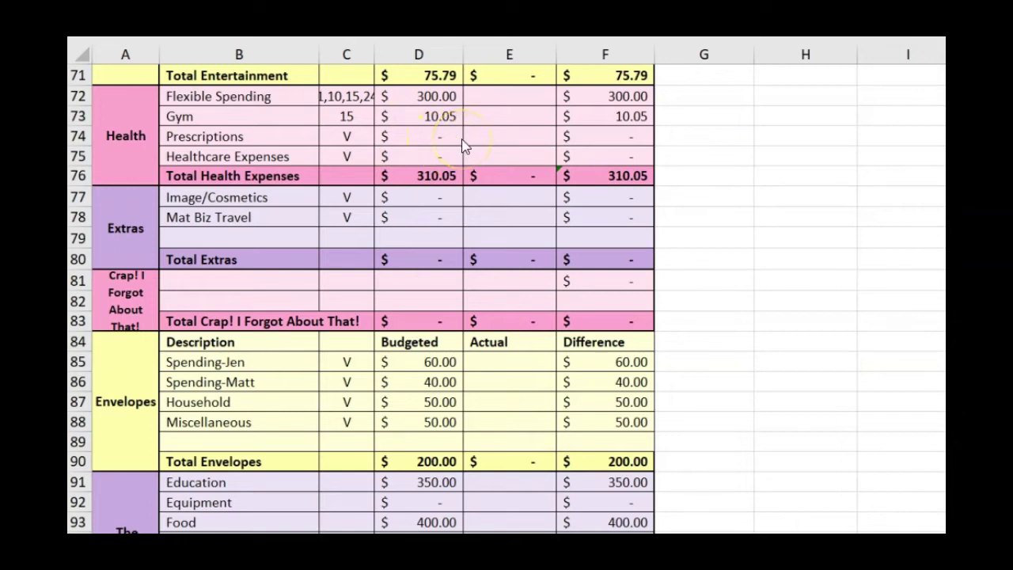
{"action": "key", "text": "Down"}
{"action": "left_click", "coordinate": [418, 135]}
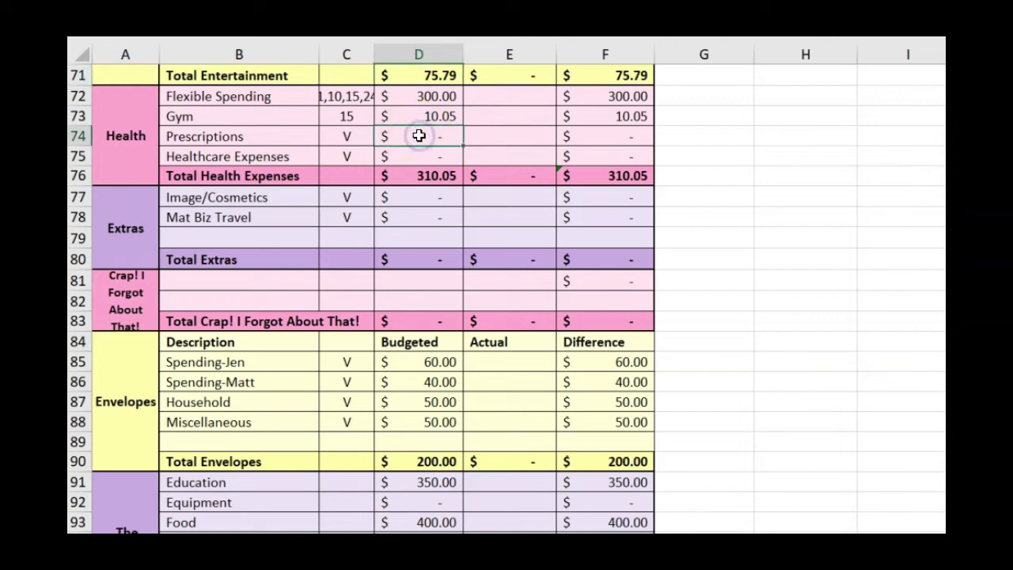
{"action": "left_click", "coordinate": [427, 157]}
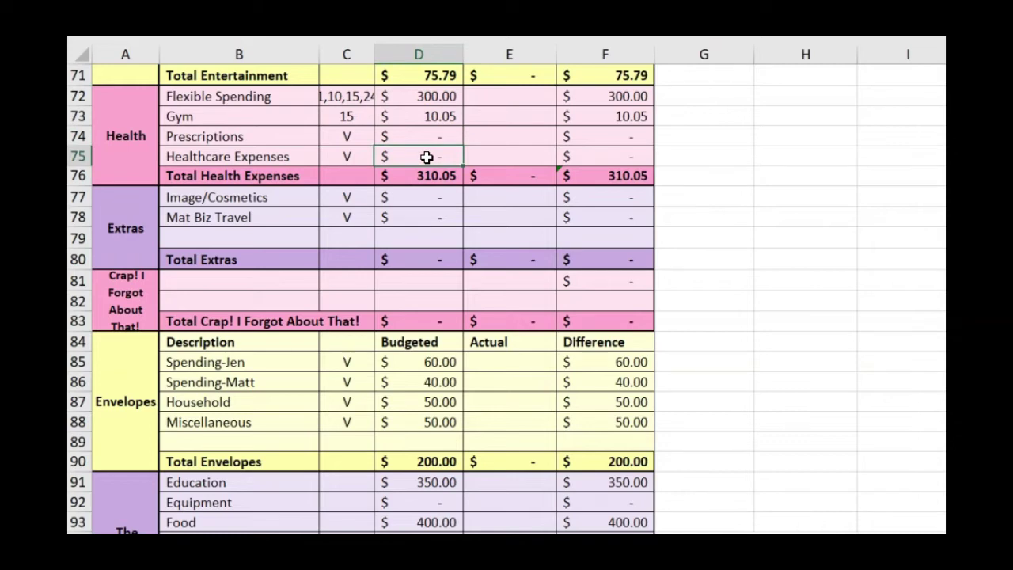
{"action": "left_click", "coordinate": [426, 157]}
Step: Budget 52 for Image/Cosmetics
{"action": "double_click", "coordinate": [427, 158]}
{"action": "left_click", "coordinate": [434, 197]}
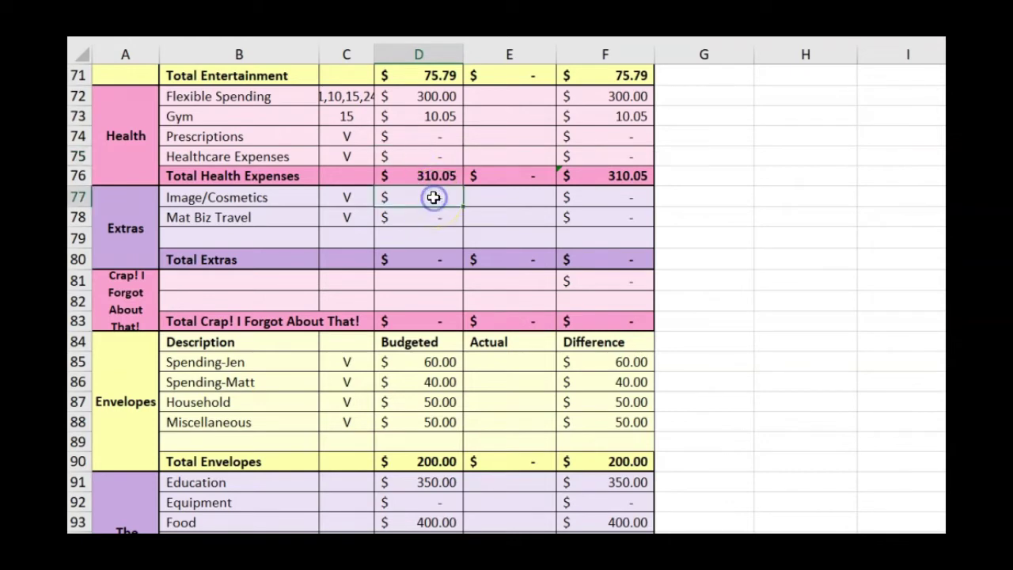
{"action": "type", "text": "52"}
{"action": "key", "text": "Return"}
{"action": "left_click", "coordinate": [433, 197]}
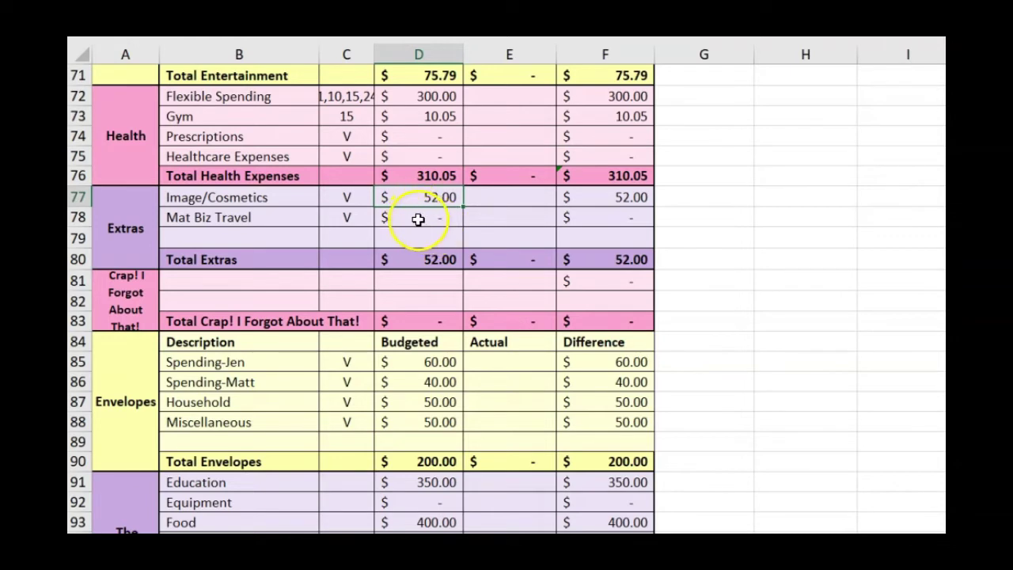
Step: Clear the Mat Biz Travel row from Extras, leaving Total Extras at 52.00
{"action": "left_click", "coordinate": [428, 229]}
{"action": "left_click_drag", "start_coordinate": [301, 219], "coordinate": [567, 217]}
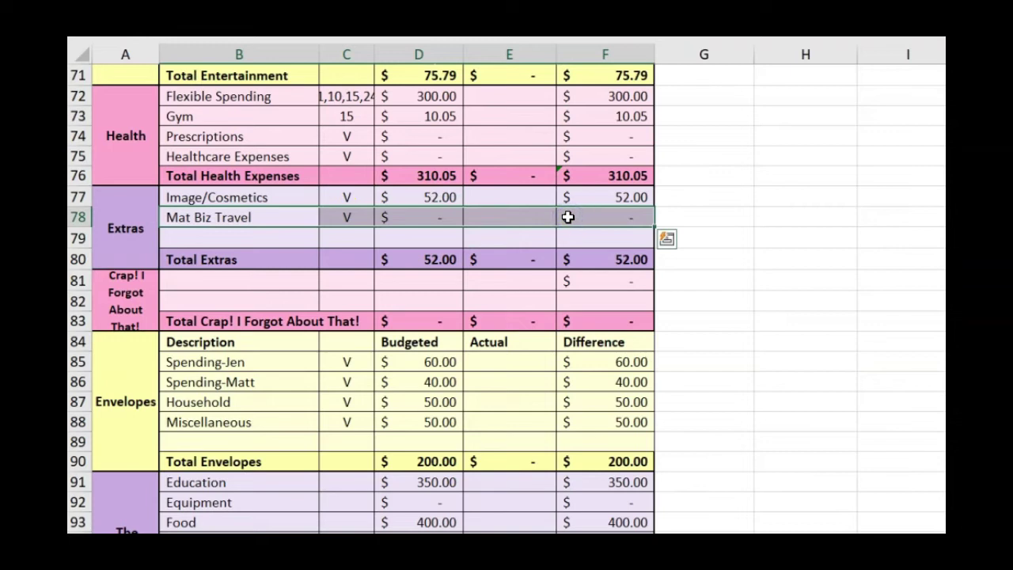
{"action": "key", "text": "Delete"}
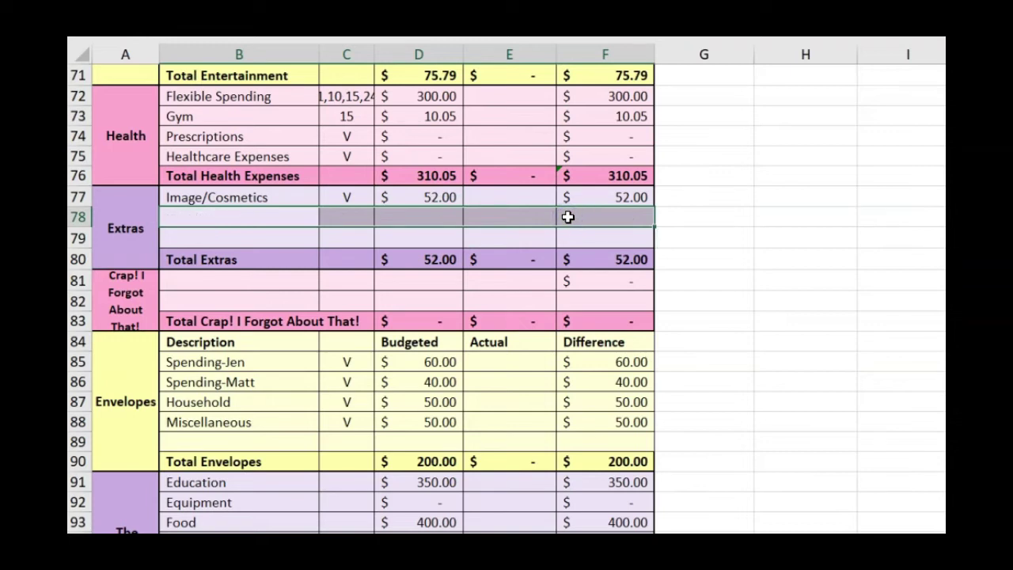
{"action": "left_click", "coordinate": [412, 220]}
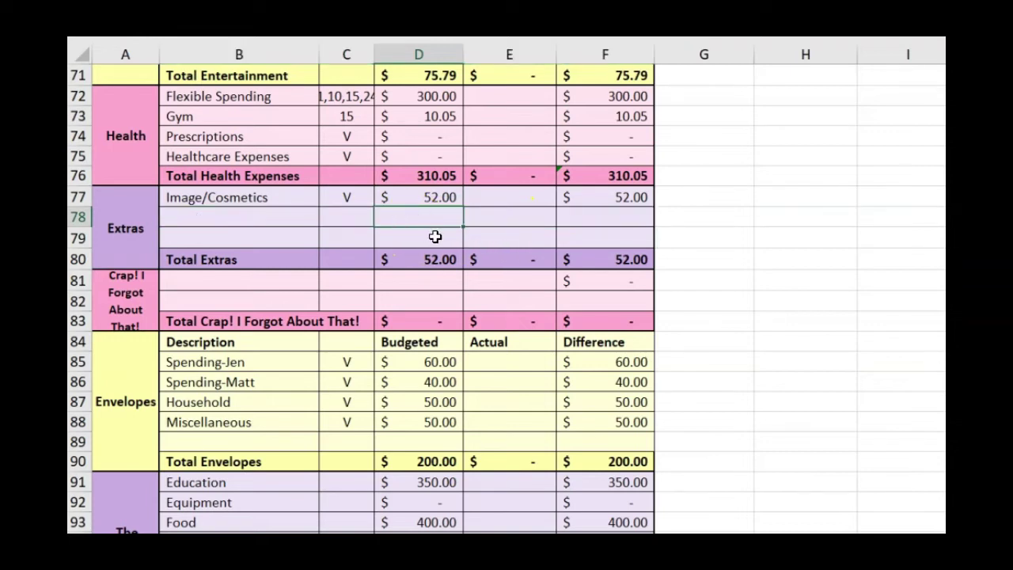
{"action": "left_click", "coordinate": [434, 236]}
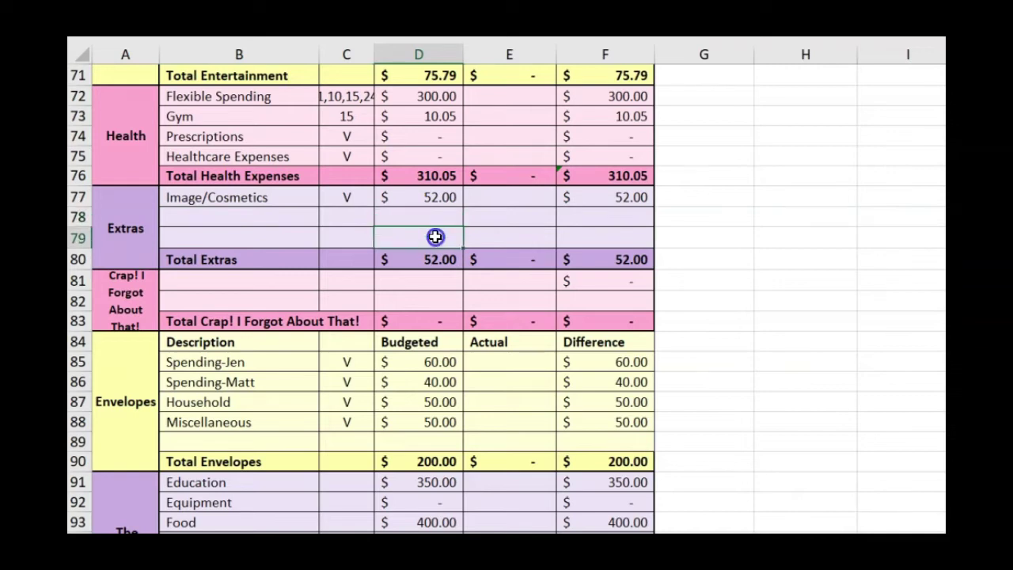
{"action": "left_click", "coordinate": [437, 277]}
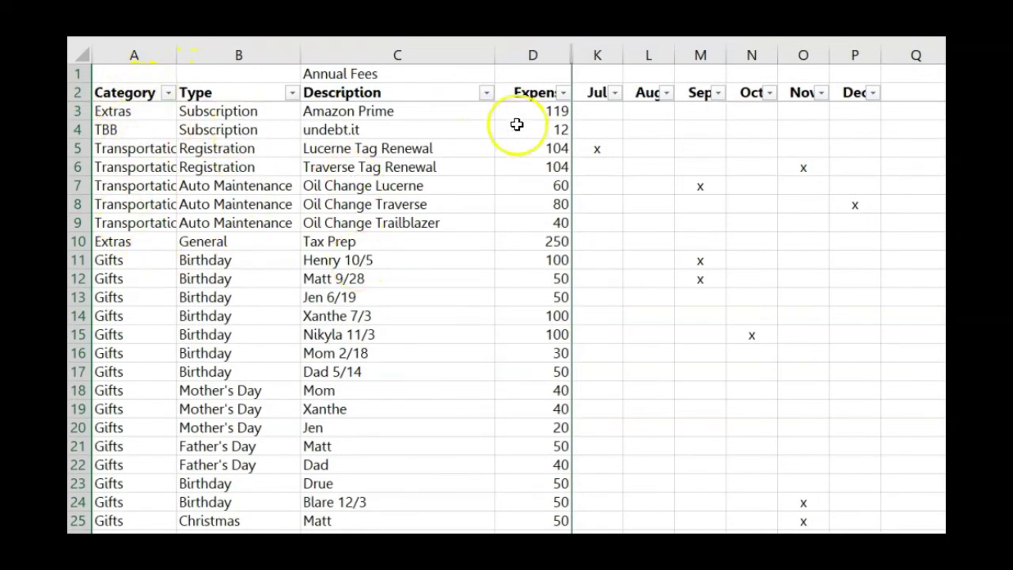
Step: Filter the Annual Fees Oct column to show only items marked x
{"action": "left_click", "coordinate": [770, 94]}
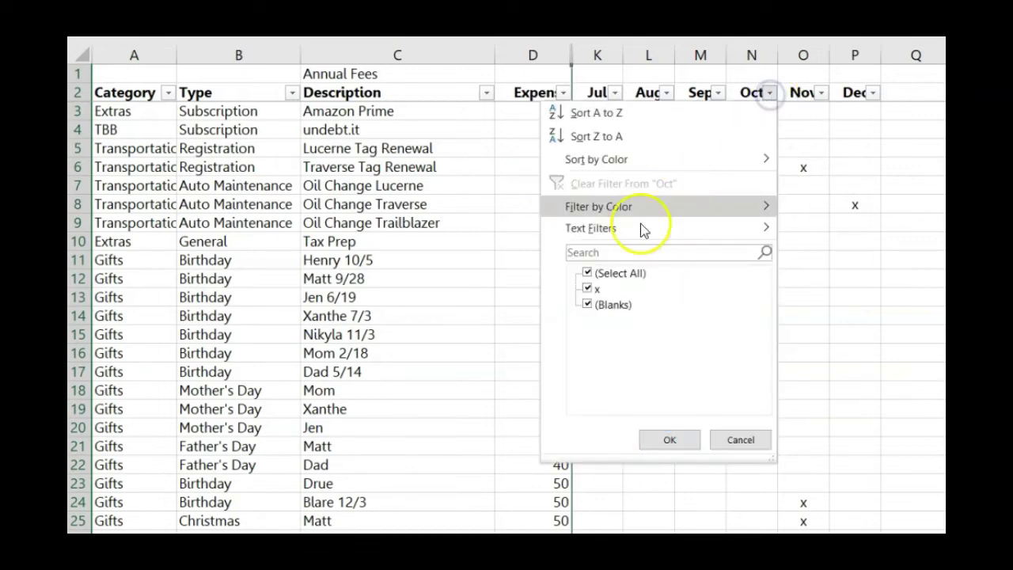
{"action": "left_click", "coordinate": [587, 274]}
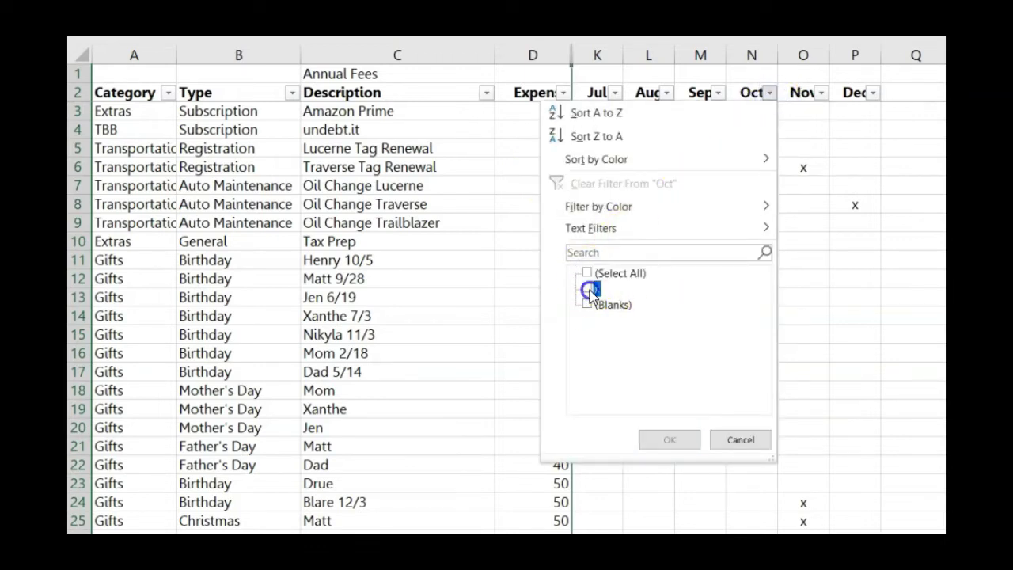
{"action": "left_click", "coordinate": [587, 288]}
{"action": "left_click", "coordinate": [669, 441]}
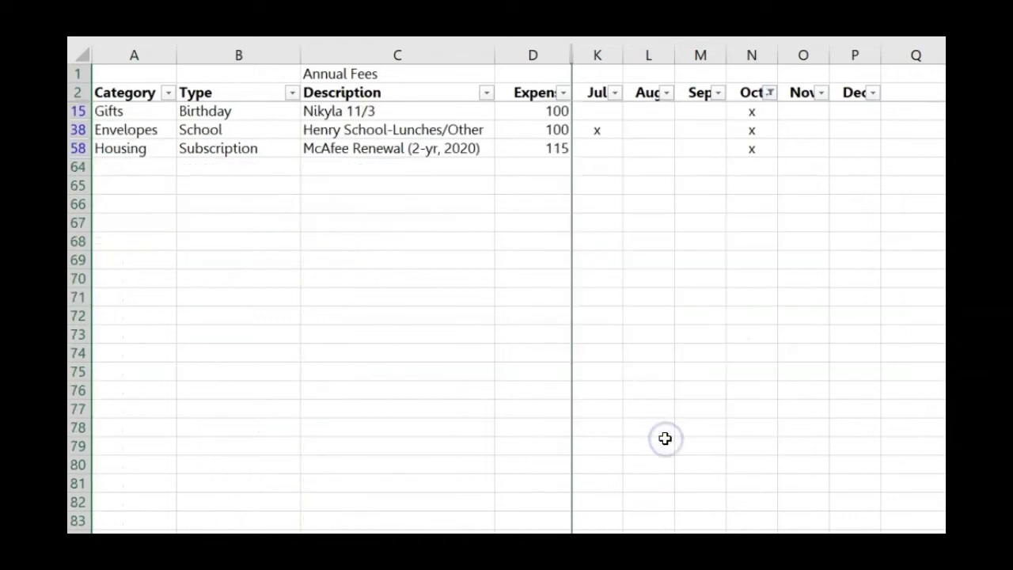
Step: Add x marks in the Oct column for the birthday, school and McAfee renewal rows
{"action": "left_click", "coordinate": [746, 115]}
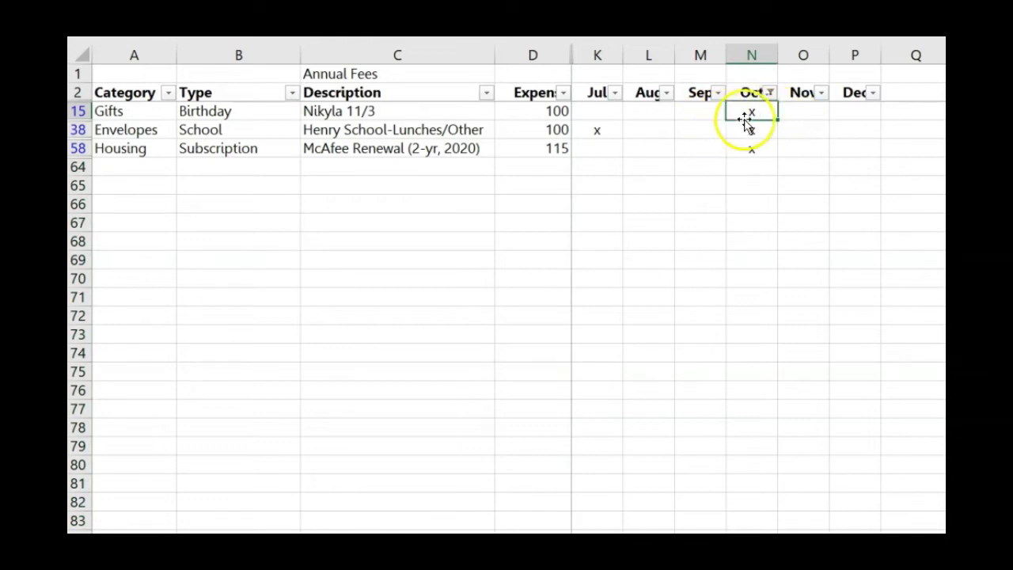
{"action": "type", "text": "x"}
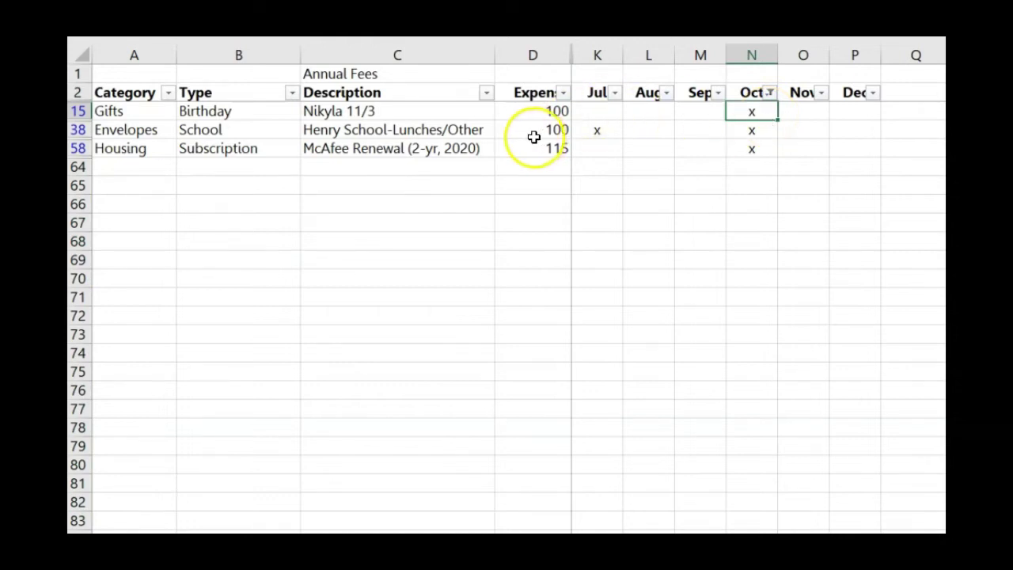
{"action": "left_click", "coordinate": [767, 131]}
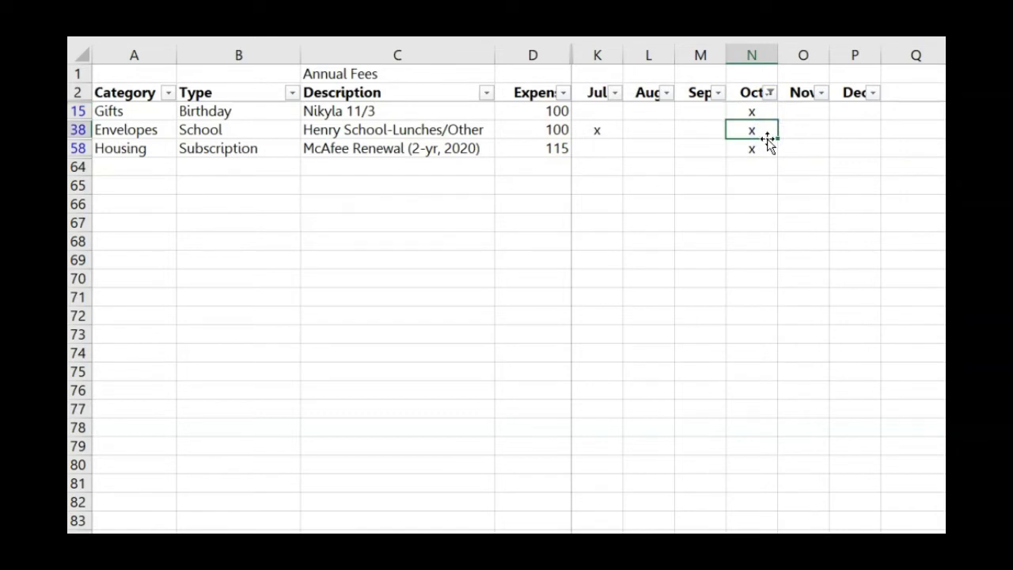
{"action": "left_click", "coordinate": [756, 149]}
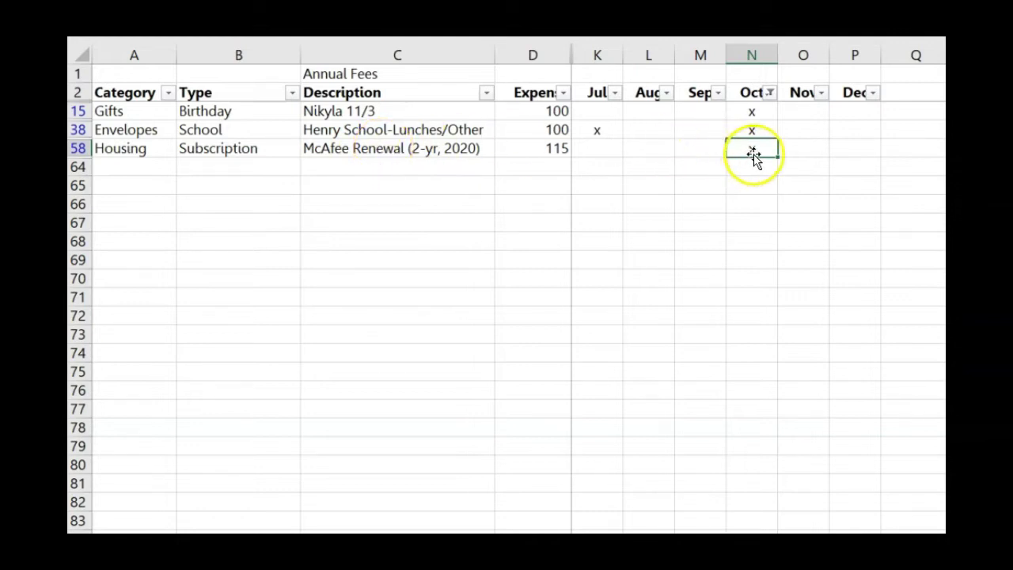
{"action": "key", "text": "ctrl+v"}
{"action": "left_click", "coordinate": [748, 112]}
{"action": "key", "text": "Delete"}
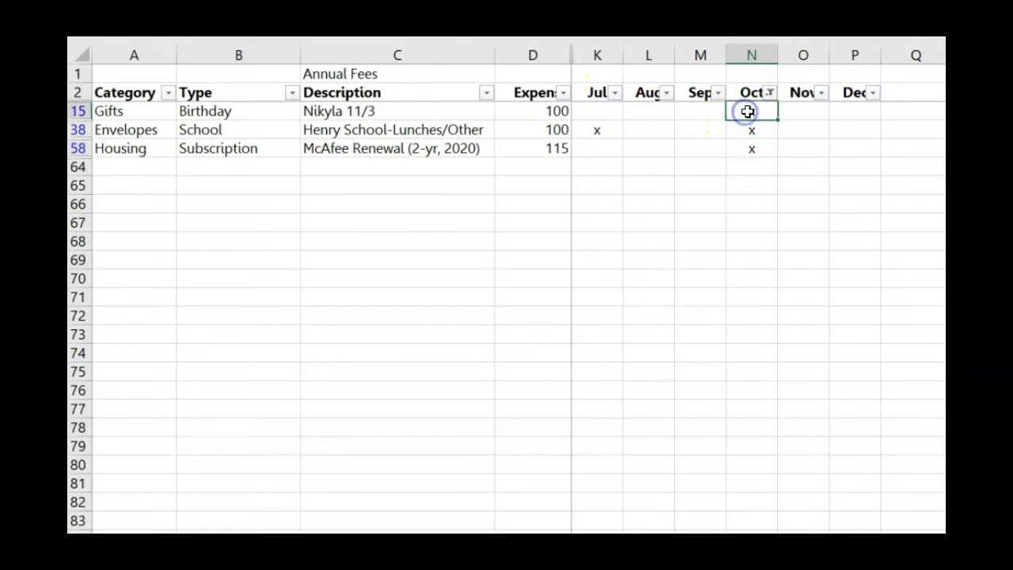
{"action": "key", "text": "ctrl+z"}
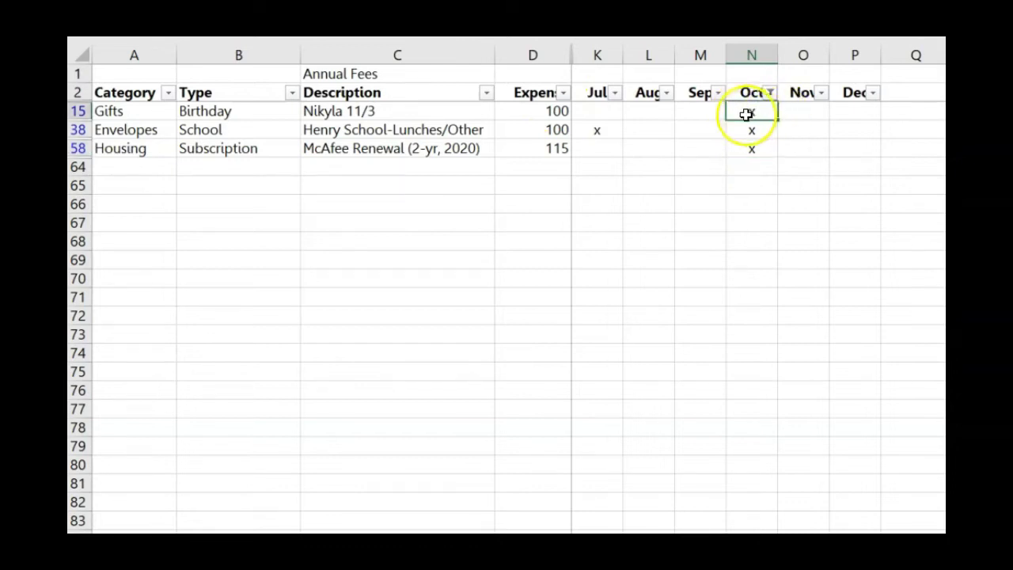
{"action": "left_click", "coordinate": [745, 151]}
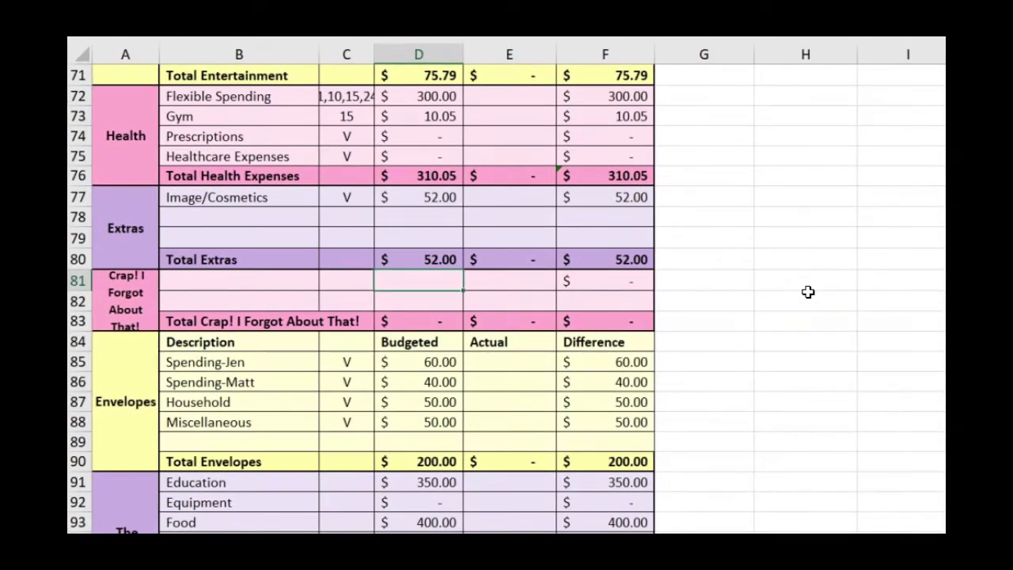
{"action": "left_click", "coordinate": [513, 296]}
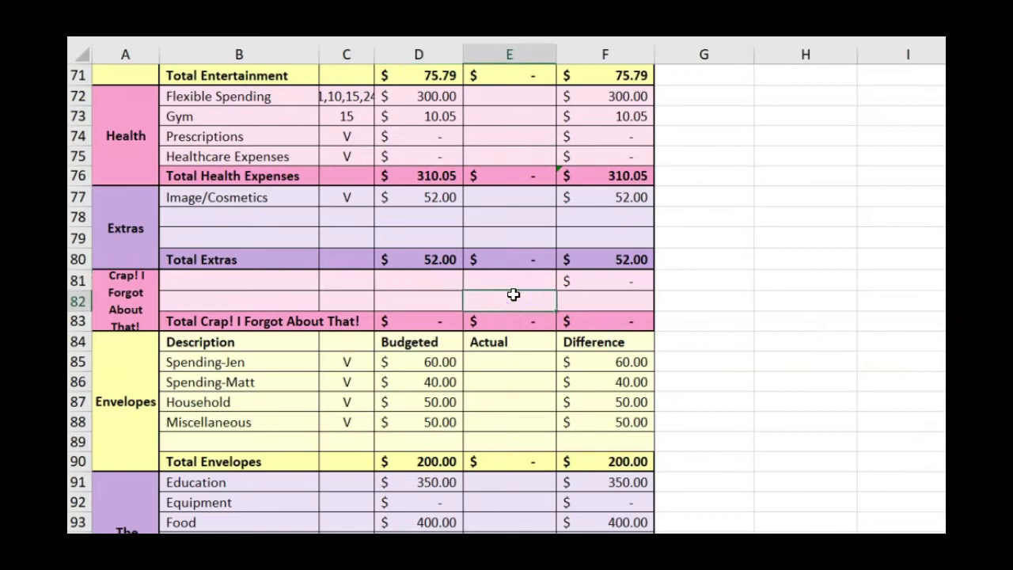
{"action": "left_click", "coordinate": [498, 280]}
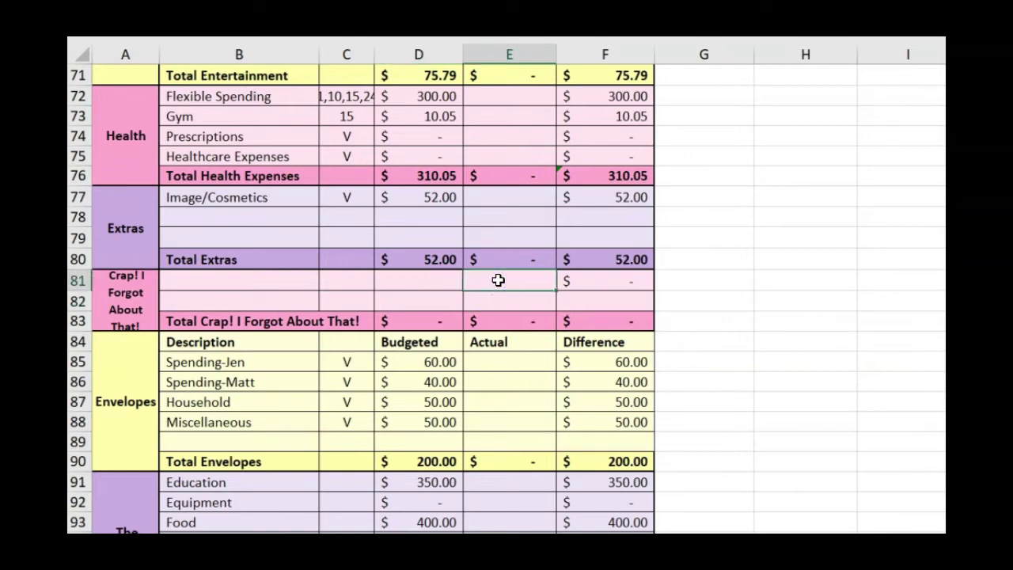
{"action": "left_click", "coordinate": [192, 283]}
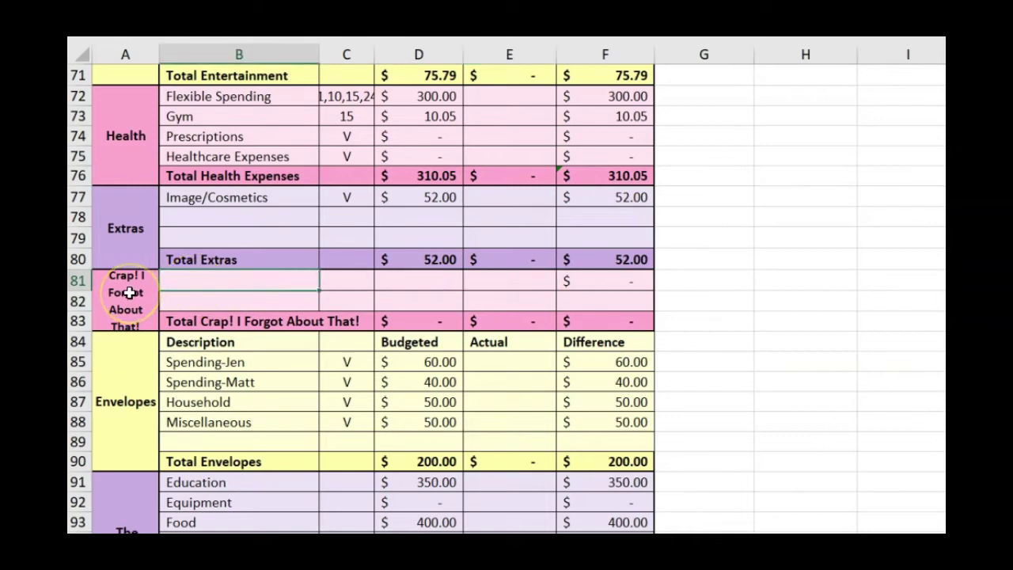
{"action": "left_click", "coordinate": [264, 278]}
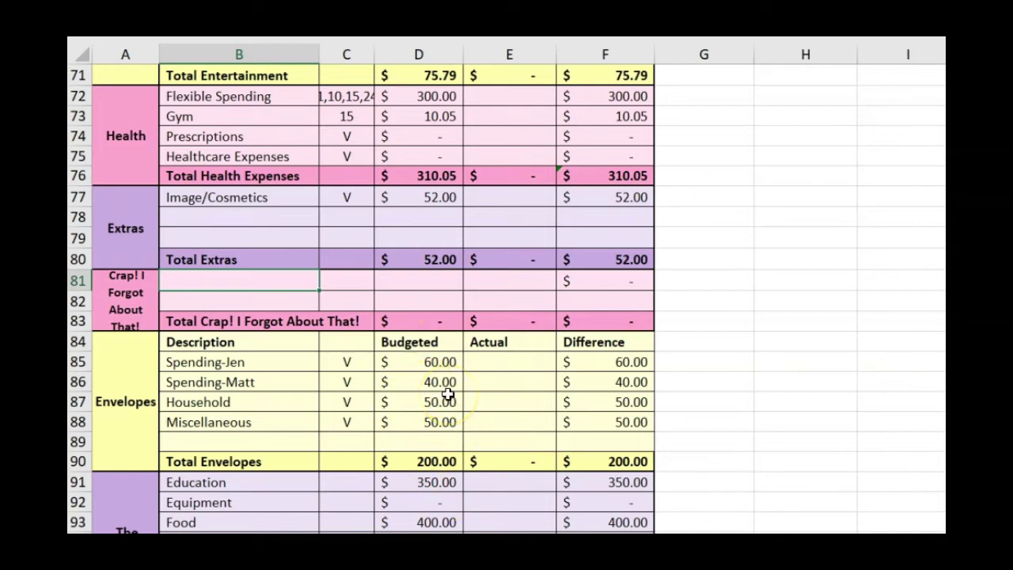
{"action": "left_click", "coordinate": [439, 360]}
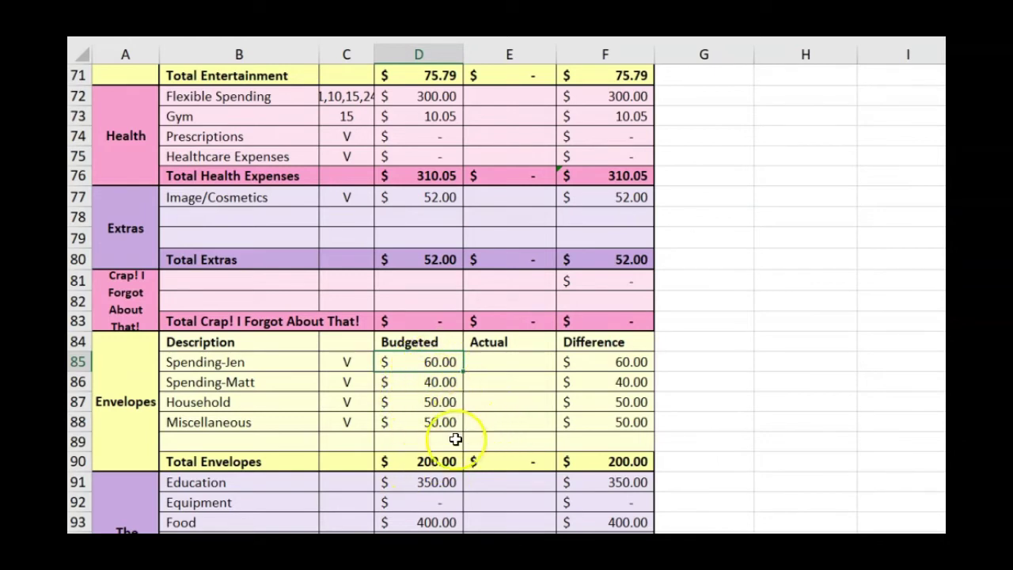
{"action": "left_click", "coordinate": [437, 461]}
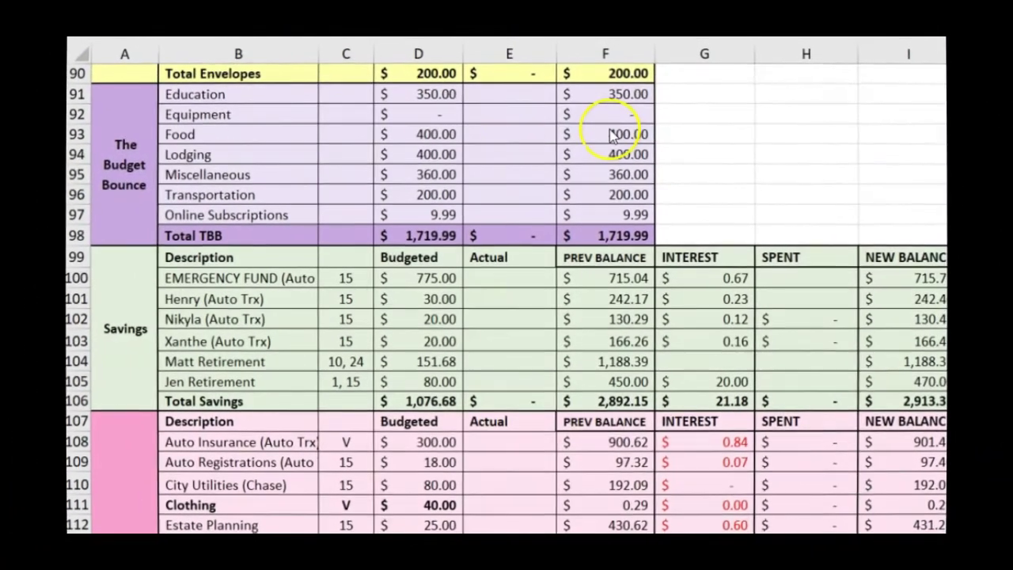
Step: Enter 0 in each Budget Bounce budget from Education through Transportation
{"action": "left_click", "coordinate": [433, 99]}
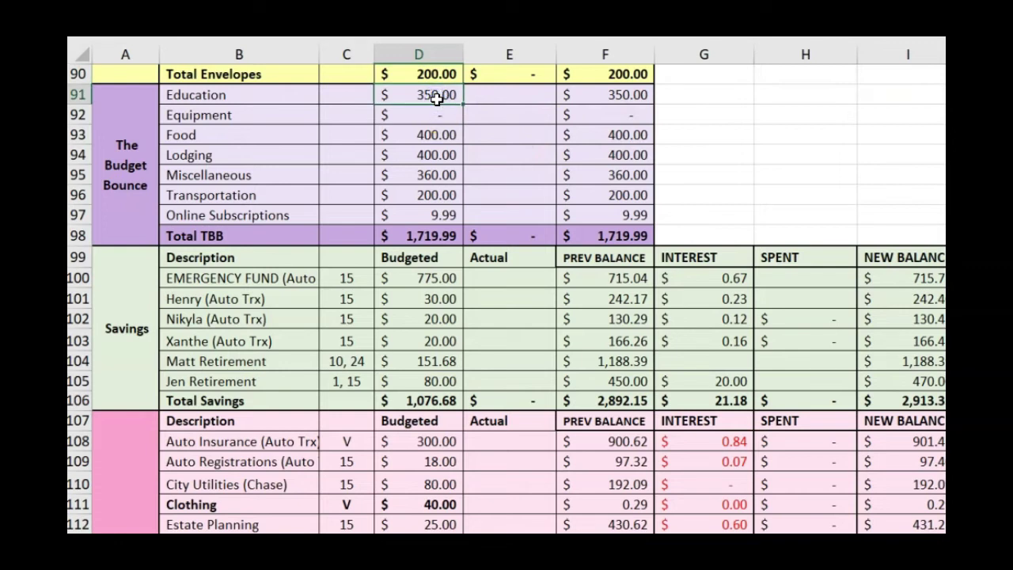
{"action": "type", "text": "0"}
{"action": "key", "text": "Return"}
{"action": "key", "text": "Return"}
{"action": "type", "text": "0"}
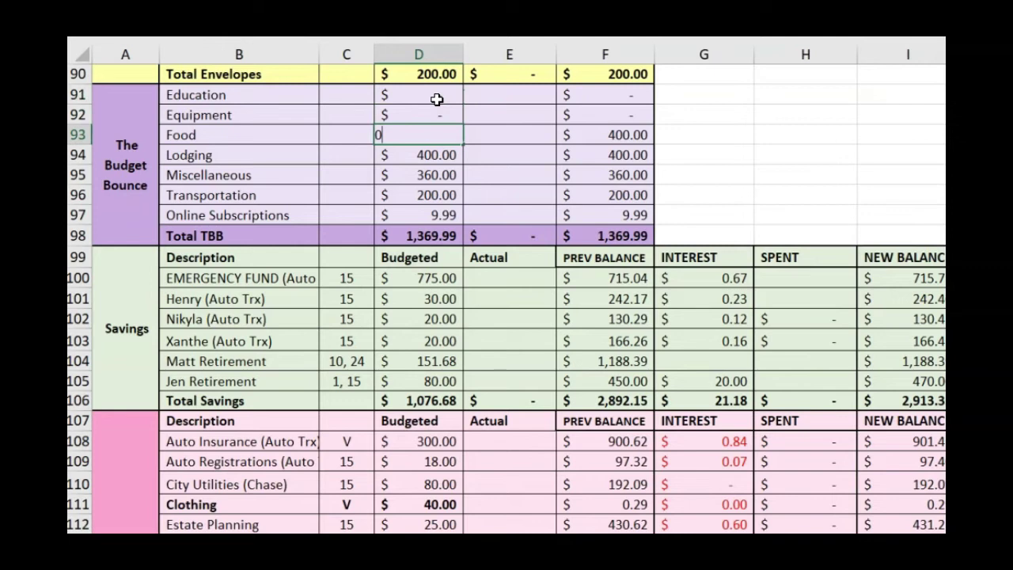
{"action": "key", "text": "Return"}
{"action": "type", "text": "0"}
{"action": "key", "text": "Return"}
{"action": "type", "text": "0"}
{"action": "key", "text": "Return"}
{"action": "type", "text": "0"}
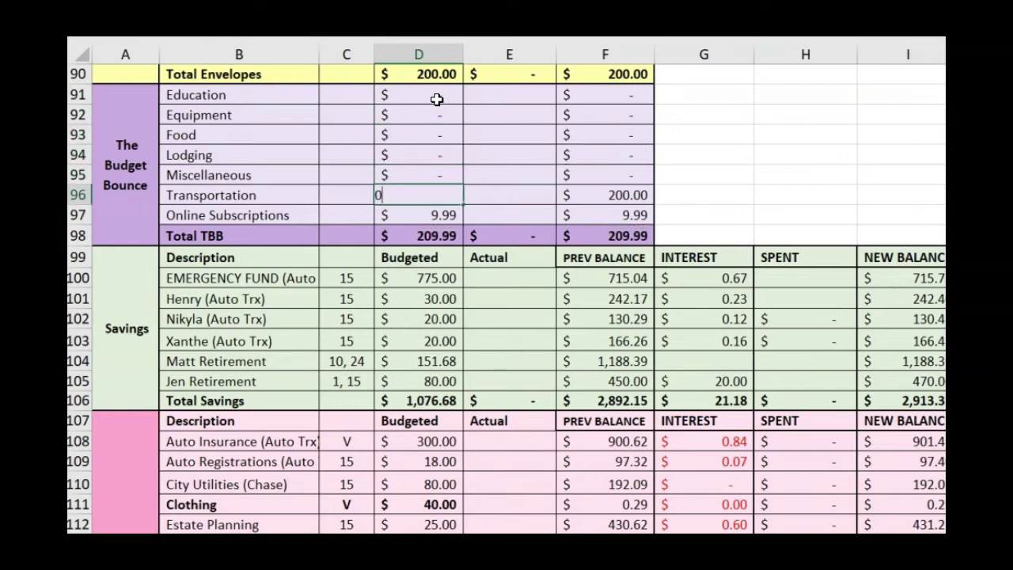
{"action": "key", "text": "Return"}
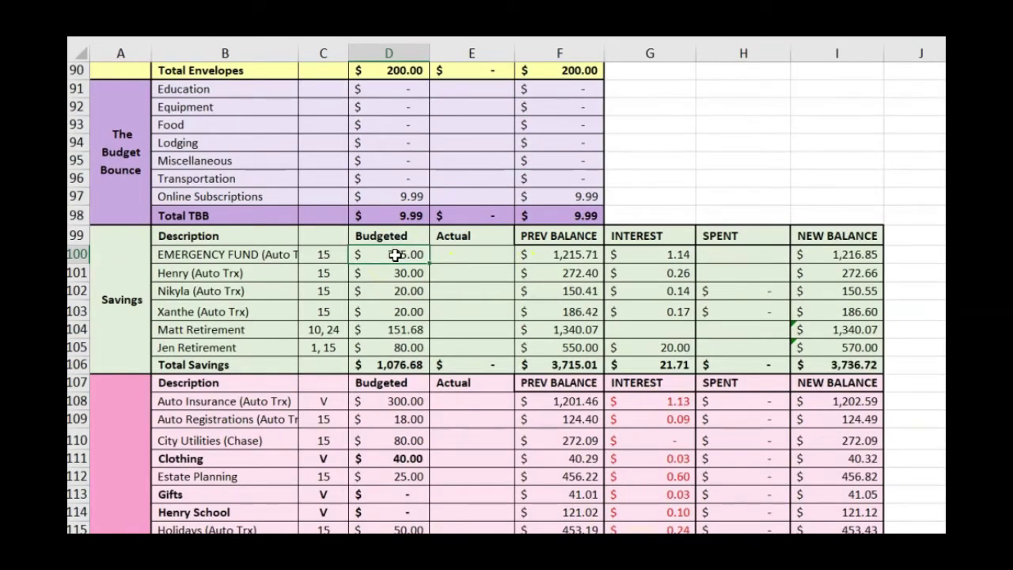
Step: Budget 285 for the Emergency Fund and set its actual to =D100
{"action": "type", "text": "285"}
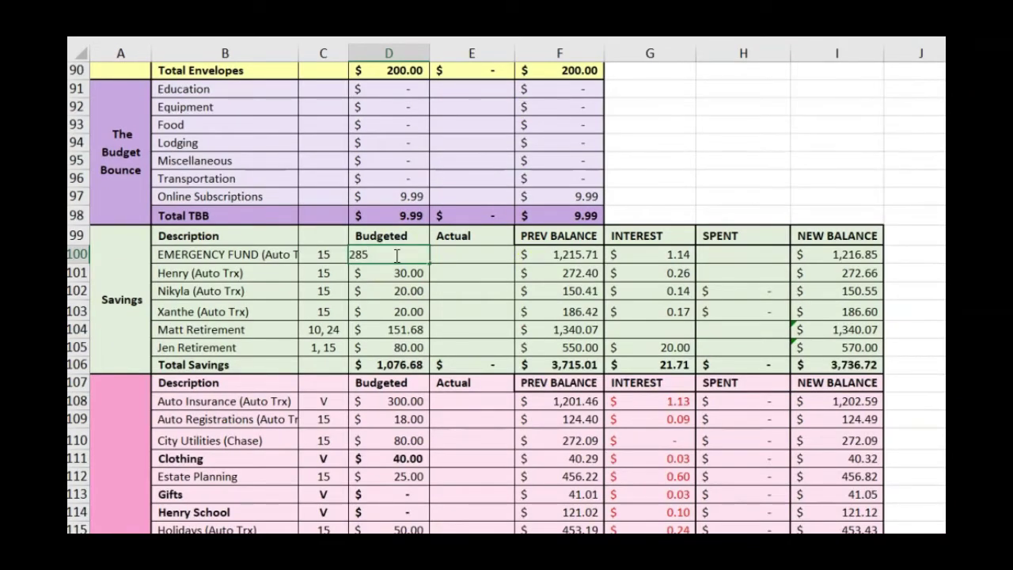
{"action": "key", "text": "Tab"}
{"action": "type", "text": "="}
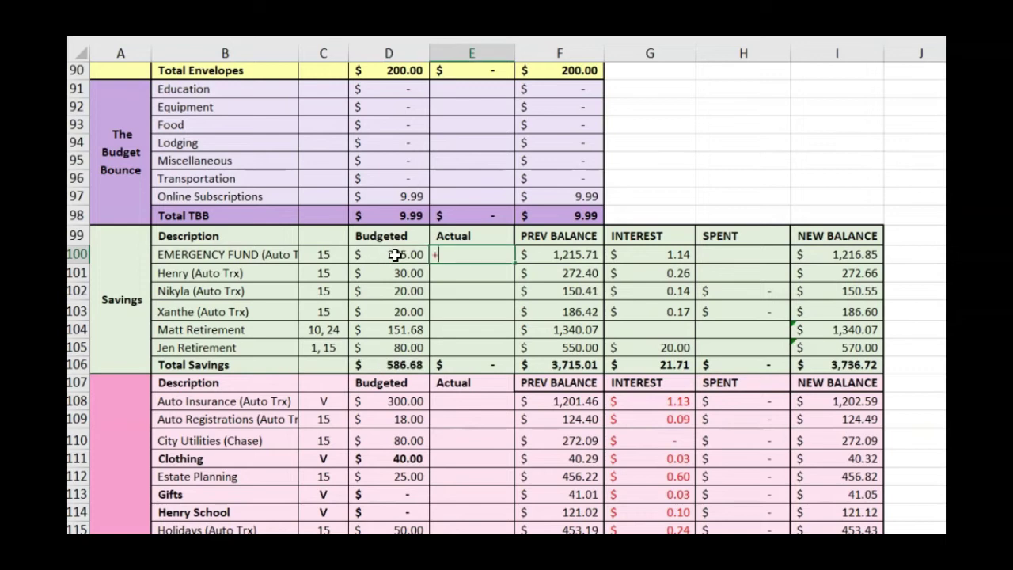
{"action": "left_click", "coordinate": [395, 254]}
{"action": "key", "text": "Return"}
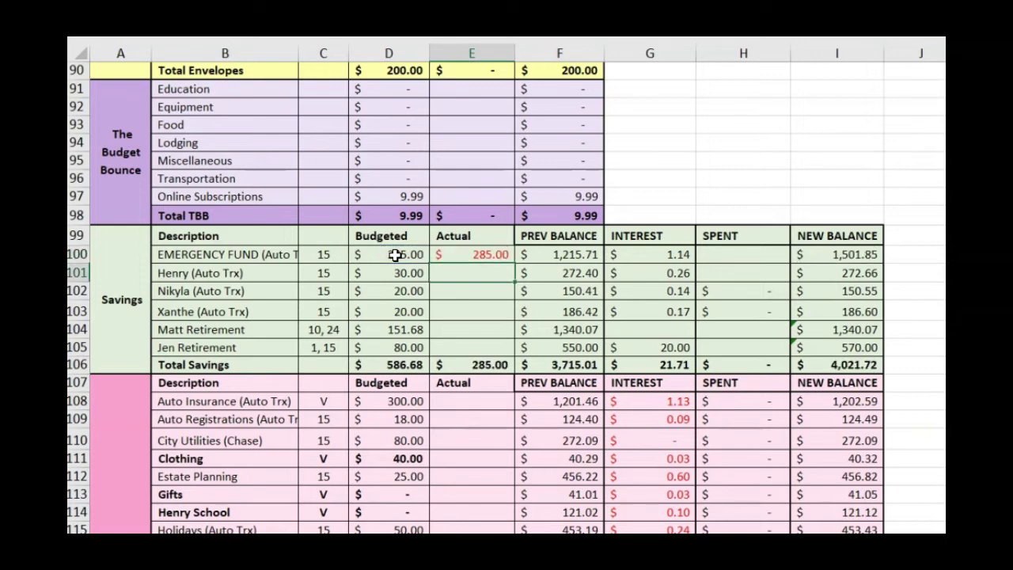
Step: Review the Emergency Fund new balance and the savings budget amounts below it
{"action": "key", "text": "Up"}
{"action": "key", "text": "Right"}
{"action": "key", "text": "Right"}
{"action": "key", "text": "Right"}
{"action": "key", "text": "Right"}
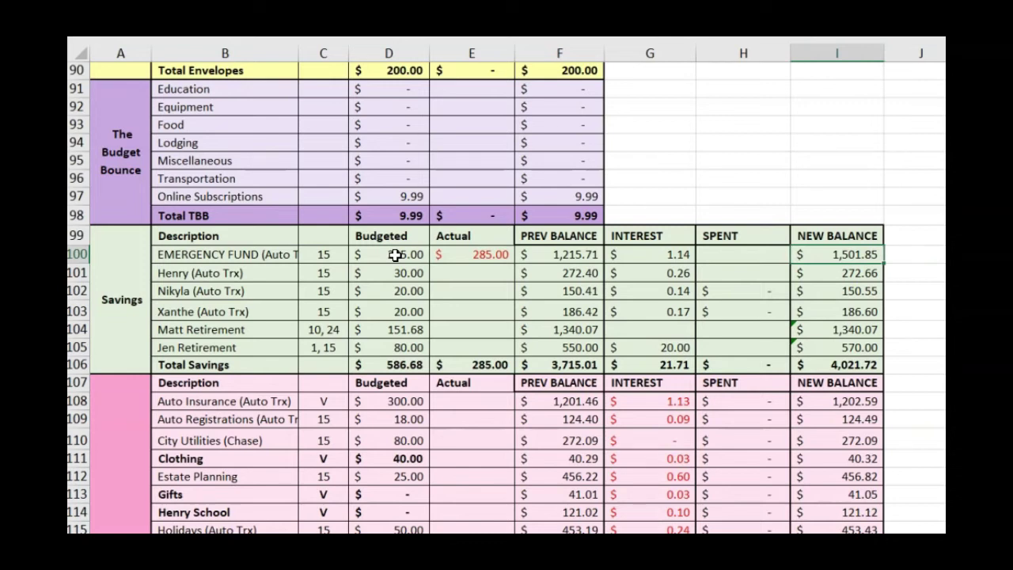
{"action": "key", "text": "Left"}
{"action": "key", "text": "Left"}
{"action": "key", "text": "Left"}
{"action": "key", "text": "Left"}
{"action": "key", "text": "Left"}
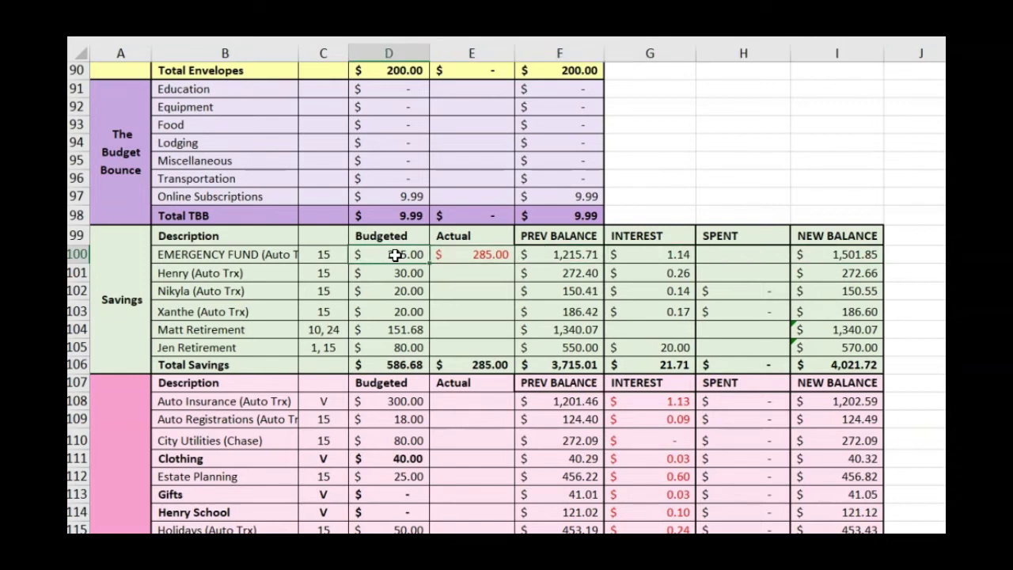
{"action": "key", "text": "Down"}
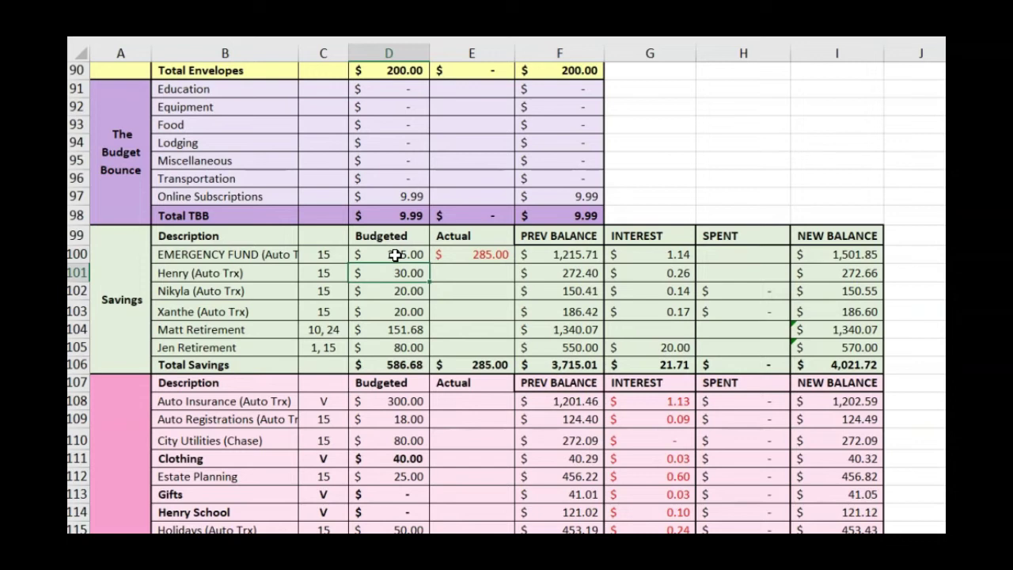
{"action": "key", "text": "Down"}
{"action": "key", "text": "Down"}
{"action": "key", "text": "Down"}
{"action": "key", "text": "Down"}
{"action": "key", "text": "Up"}
{"action": "key", "text": "Up"}
{"action": "key", "text": "Up"}
{"action": "key", "text": "Up"}
Step: Copy the Emergency Fund actual formula down through Jen Retirement (E100:E105)
{"action": "left_click", "coordinate": [473, 255]}
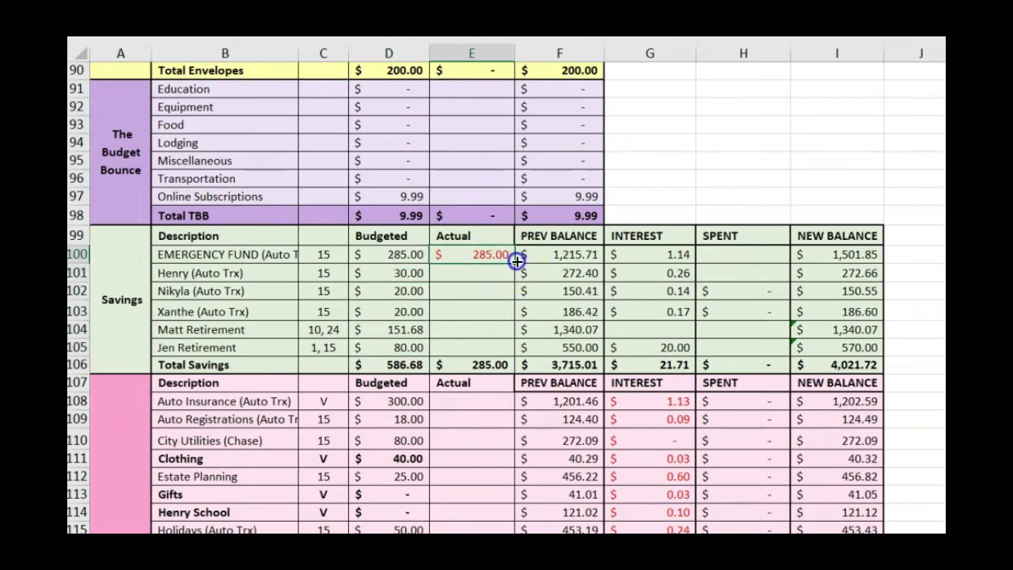
{"action": "left_click_drag", "start_coordinate": [515, 261], "coordinate": [504, 348]}
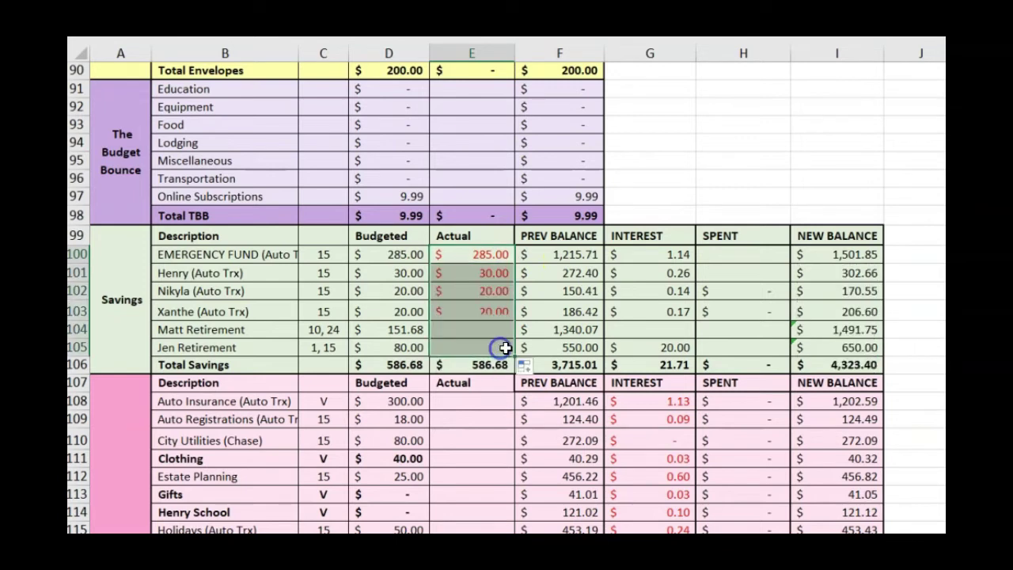
{"action": "scroll", "coordinate": [499, 290], "scroll_direction": "down", "scroll_amount": 1}
{"action": "left_click", "coordinate": [483, 348]}
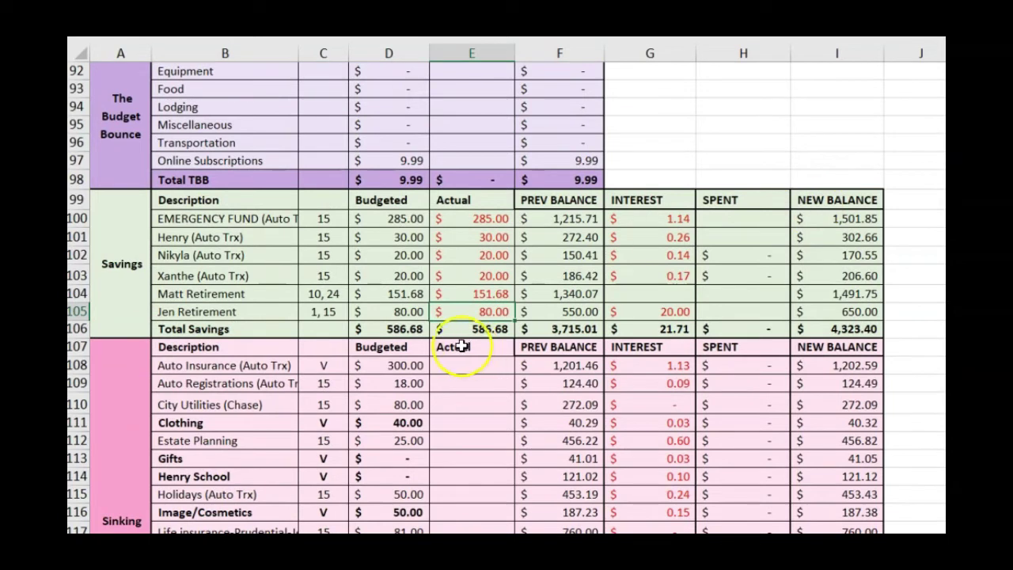
Step: Check the Total Savings budget of $586.68 and the savings new balances
{"action": "left_click", "coordinate": [394, 330]}
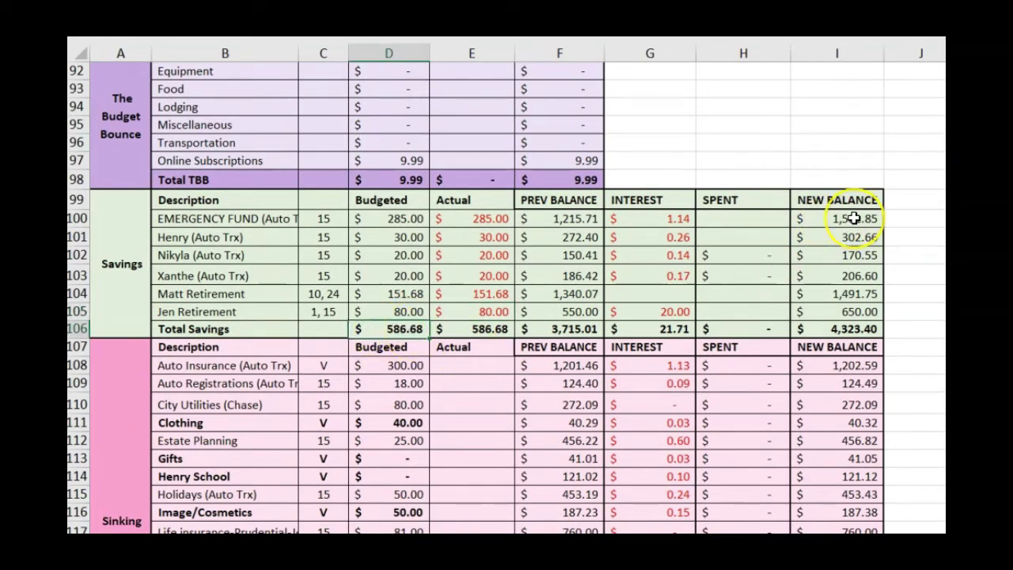
{"action": "left_click_drag", "start_coordinate": [854, 219], "coordinate": [847, 274]}
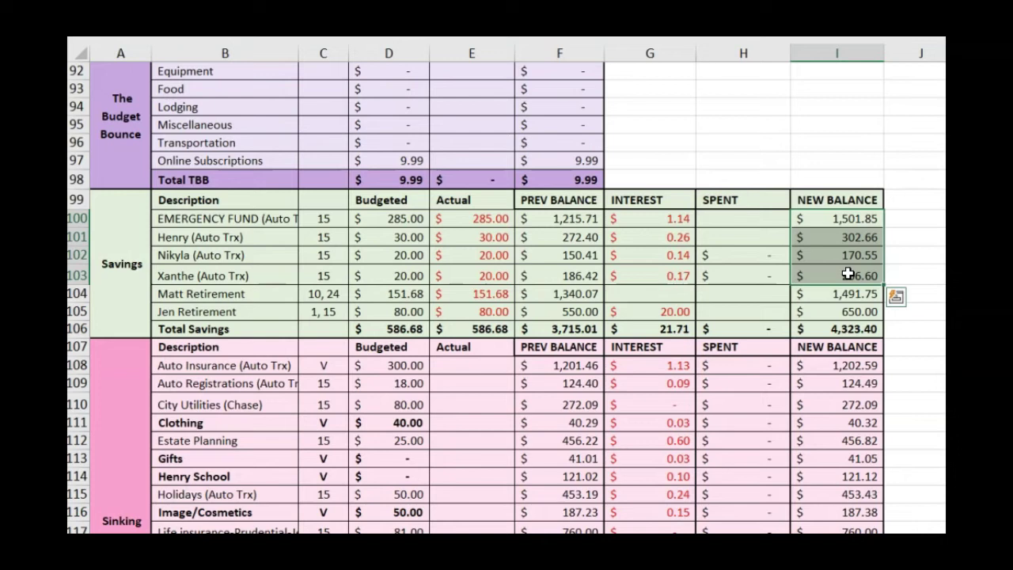
{"action": "left_click", "coordinate": [852, 295]}
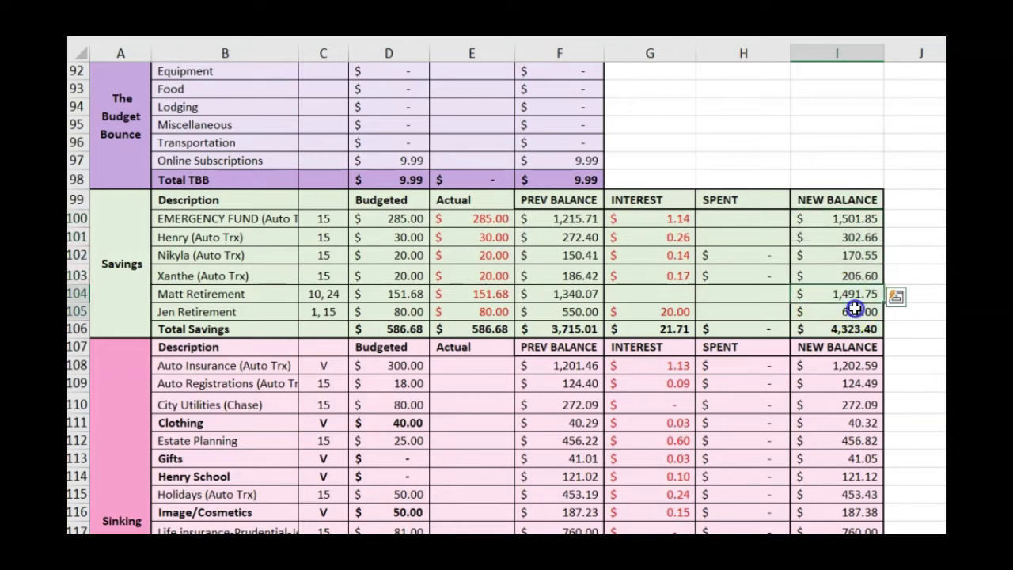
{"action": "left_click", "coordinate": [854, 309], "text": "shift"}
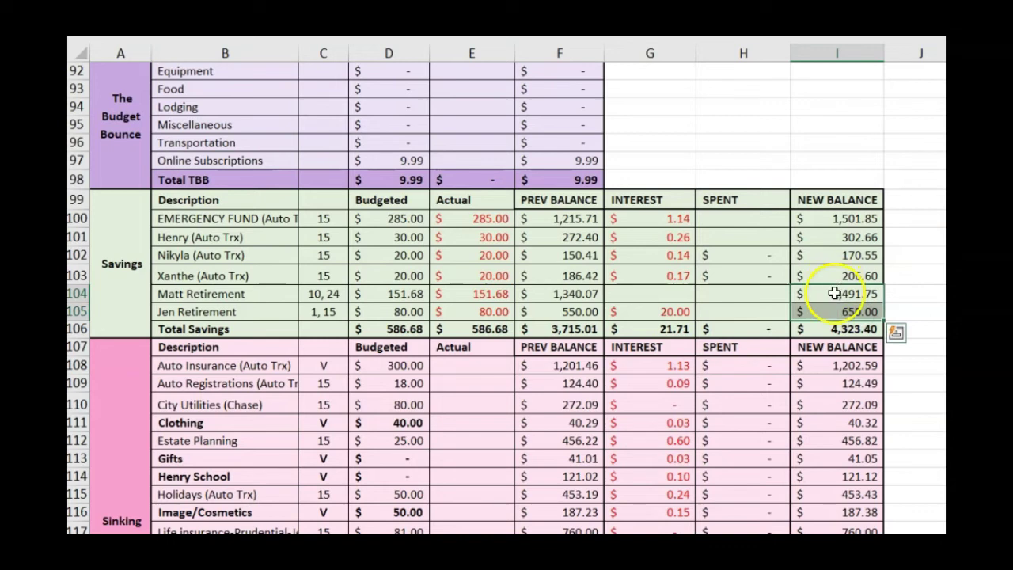
{"action": "left_click", "coordinate": [834, 294]}
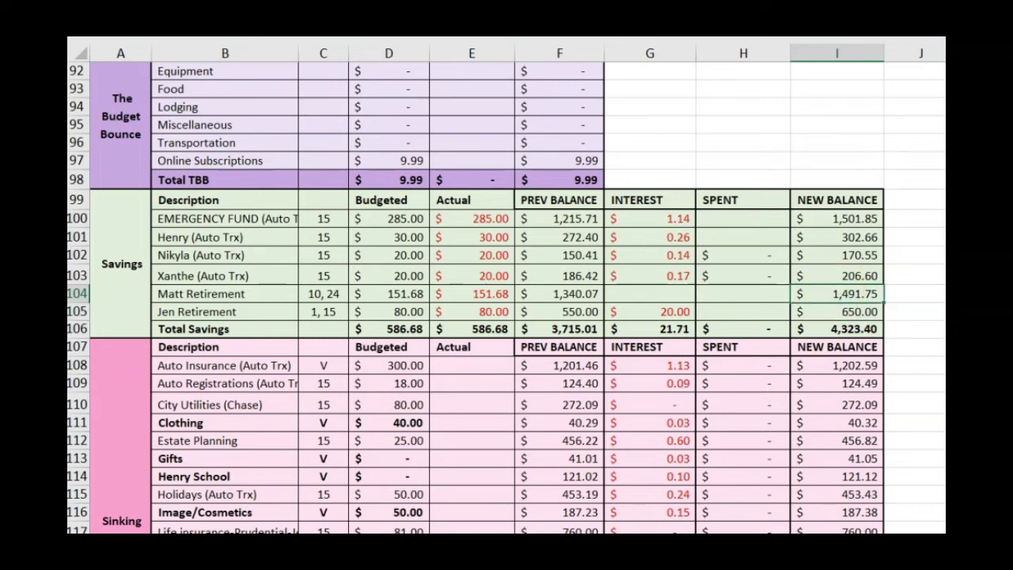
{"action": "scroll", "coordinate": [709, 333], "scroll_direction": "down", "scroll_amount": 4}
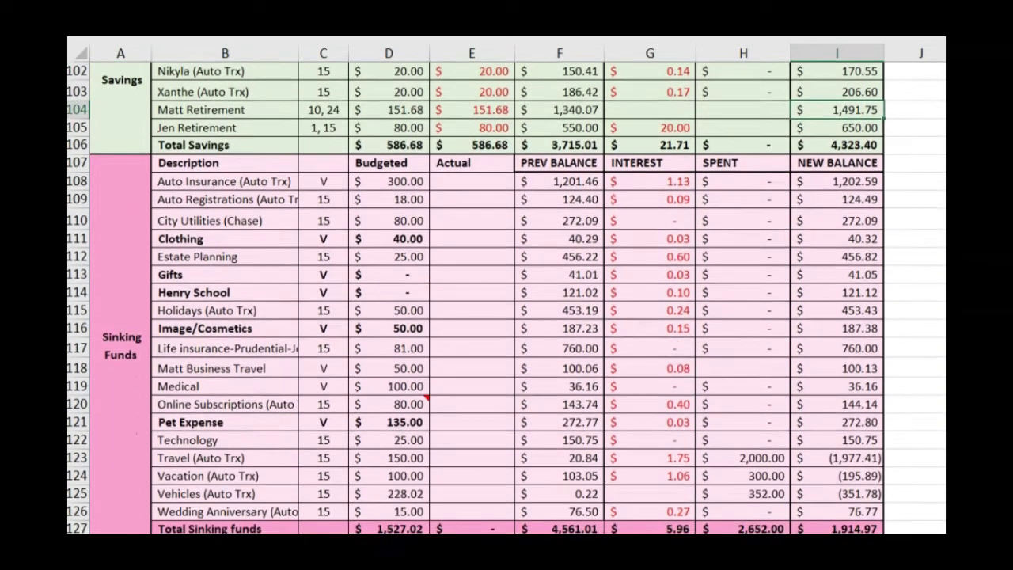
Step: Change the Auto Insurance budget to 350.00 and budget 27 for Auto Registrations
{"action": "double_click", "coordinate": [396, 164]}
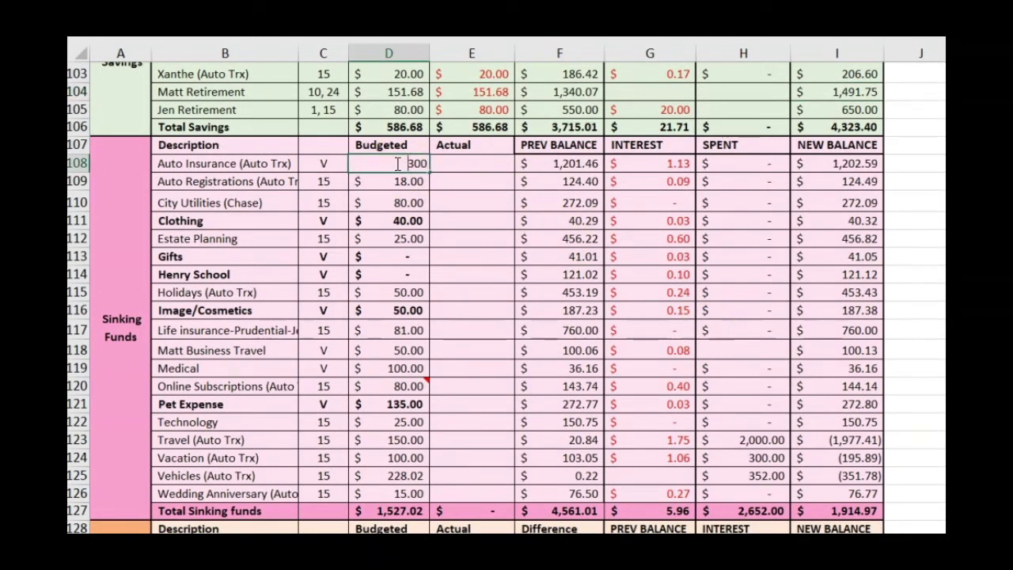
{"action": "key", "text": "BackSpace"}
{"action": "key", "text": "BackSpace"}
{"action": "type", "text": "50"}
{"action": "key", "text": "Return"}
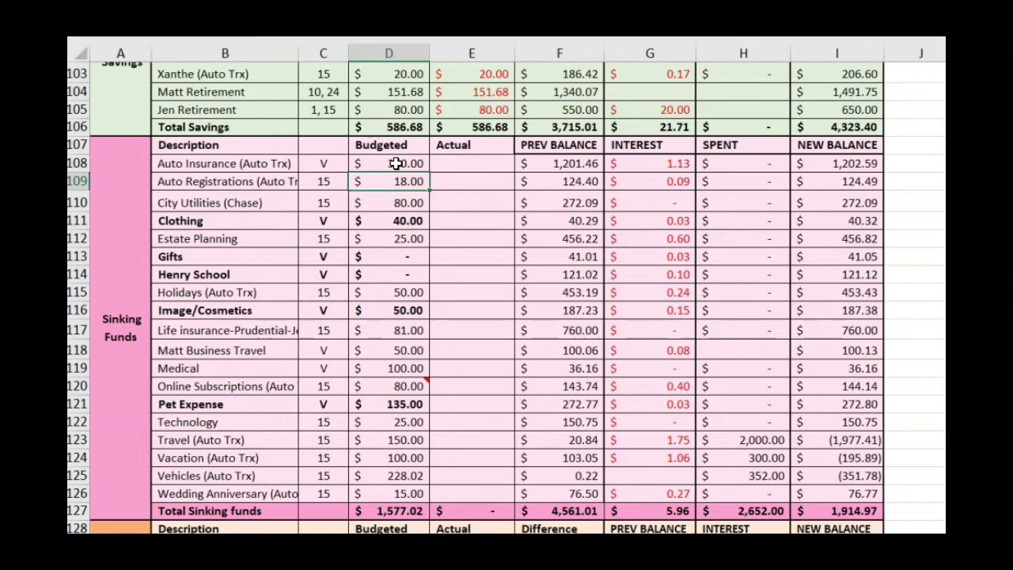
{"action": "type", "text": "27"}
{"action": "key", "text": "Return"}
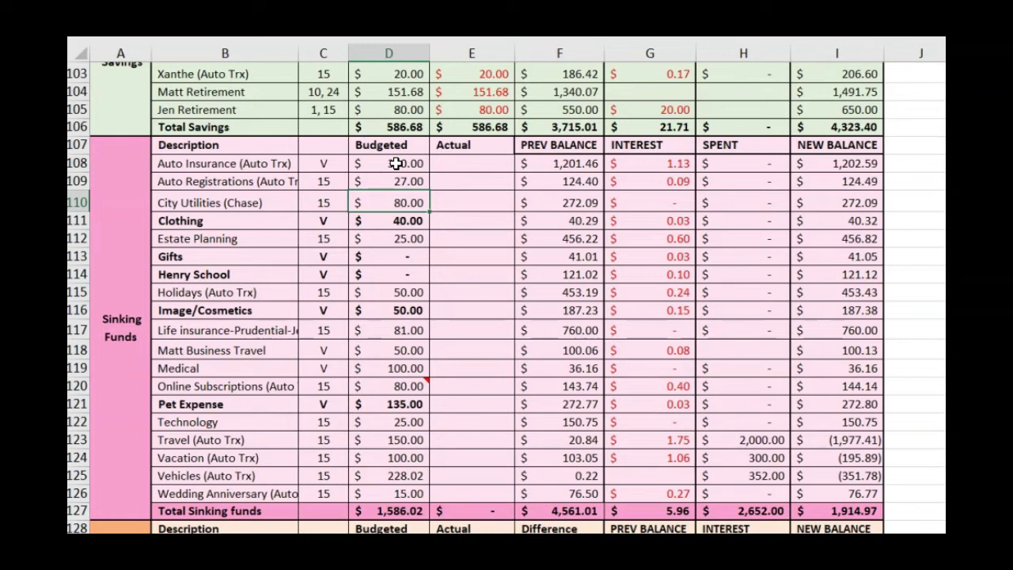
Step: Budget 50.00 for the Henry School line in D114
{"action": "key", "text": "Down"}
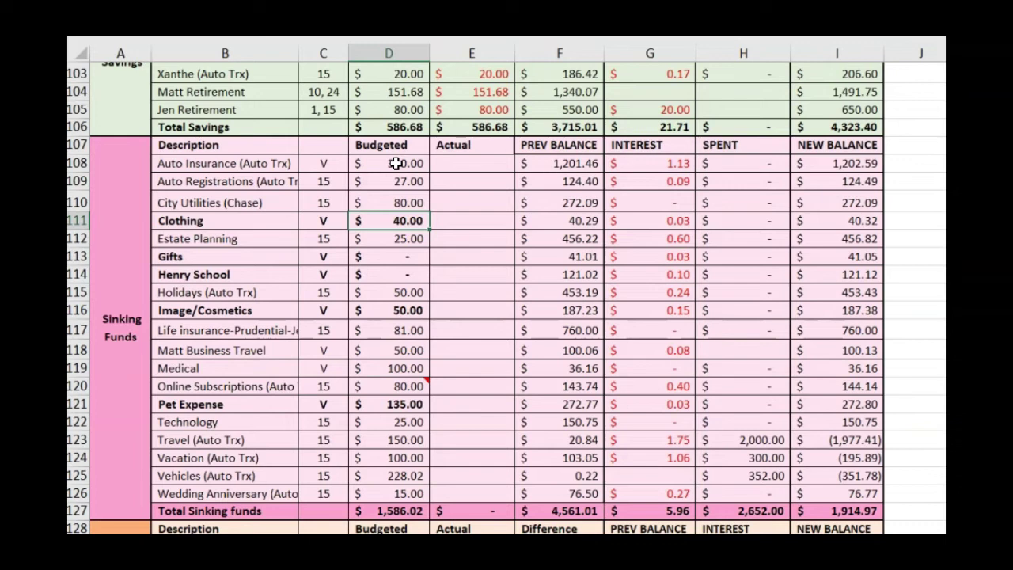
{"action": "key", "text": "Down"}
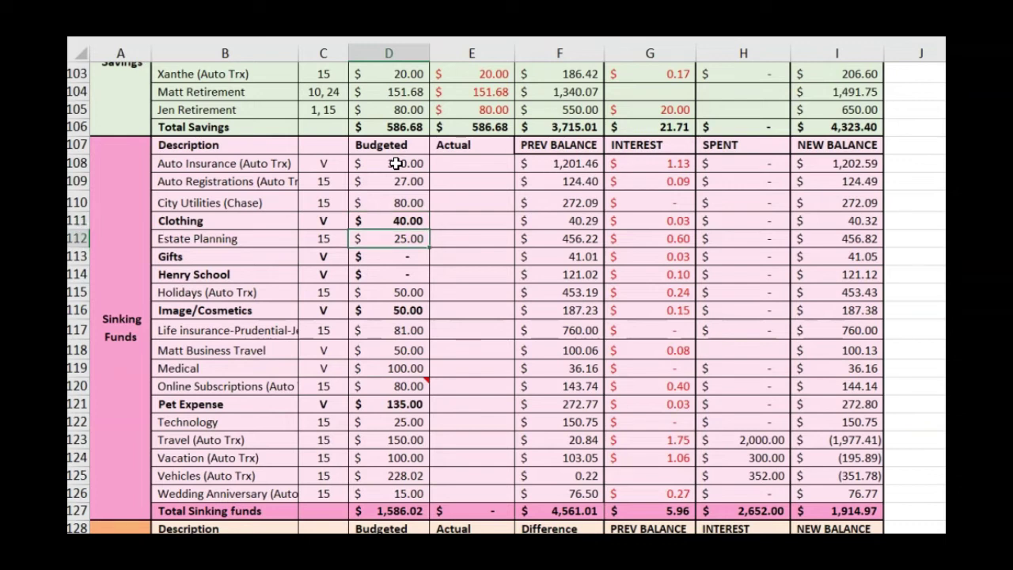
{"action": "key", "text": "Down"}
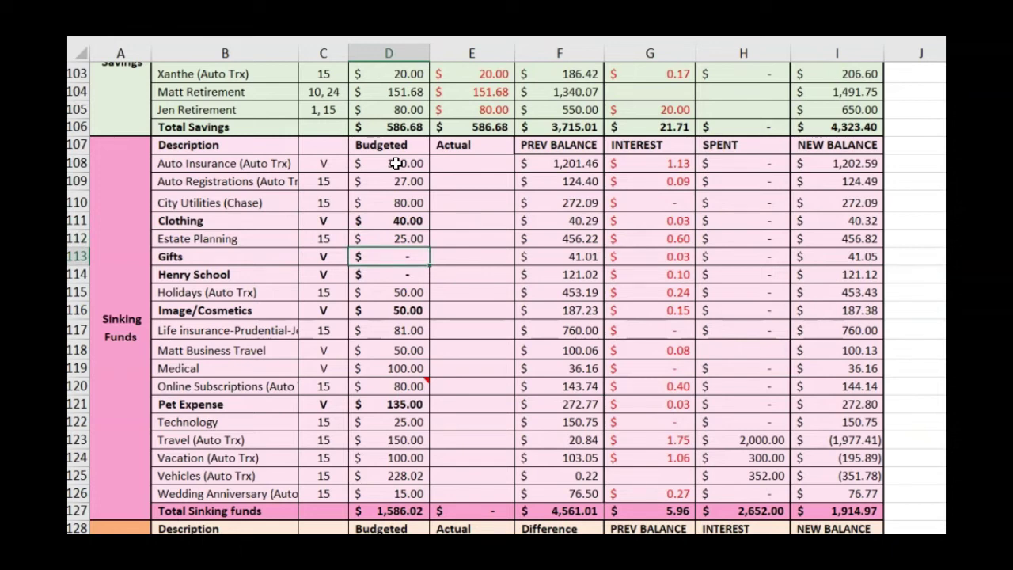
{"action": "key", "text": "Down"}
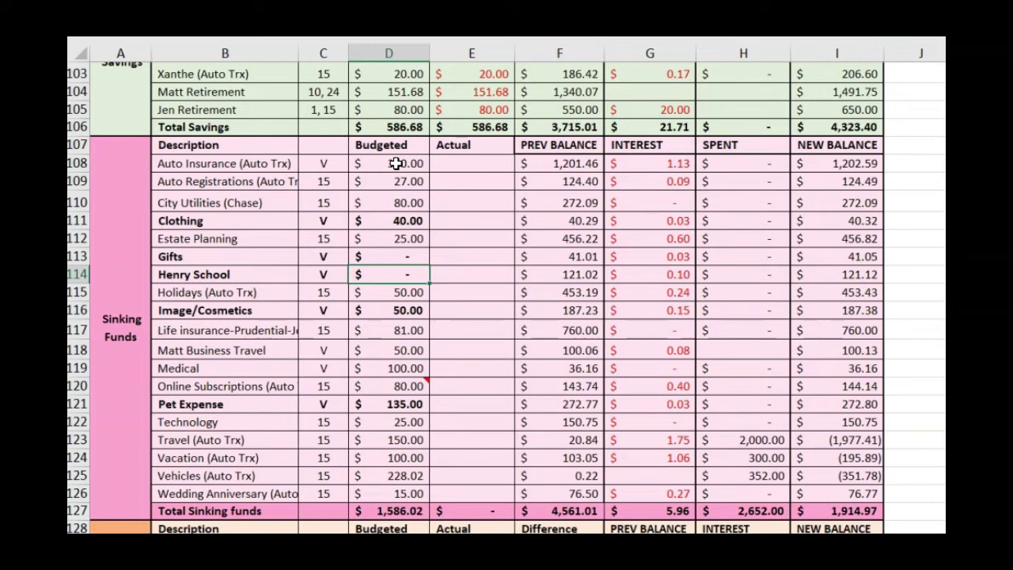
{"action": "type", "text": "50"}
{"action": "key", "text": "Return"}
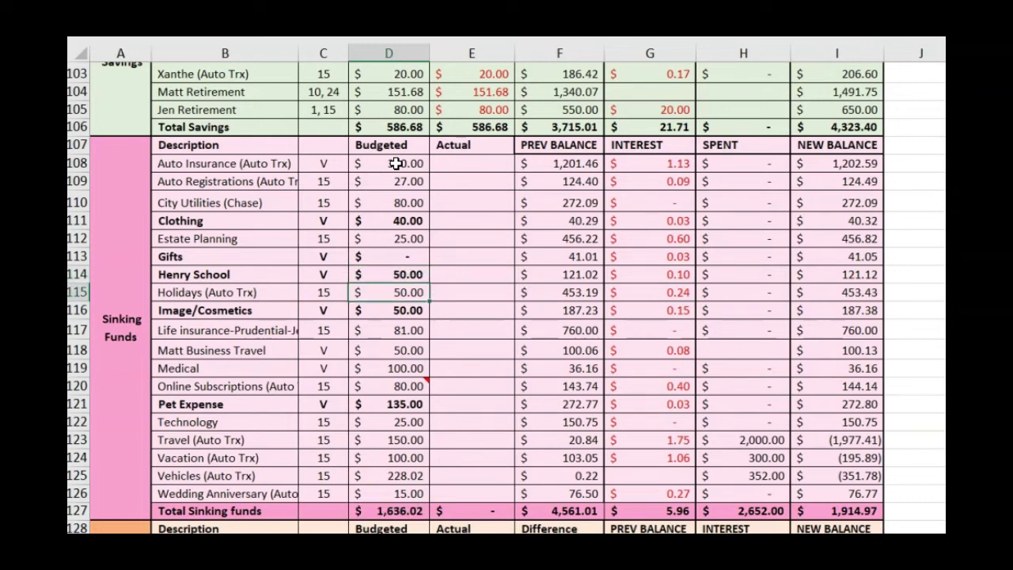
Step: Enter =+D108 as the Auto Insurance actual and fill it down to Wedding Anniversary (E126)
{"action": "left_click", "coordinate": [468, 184]}
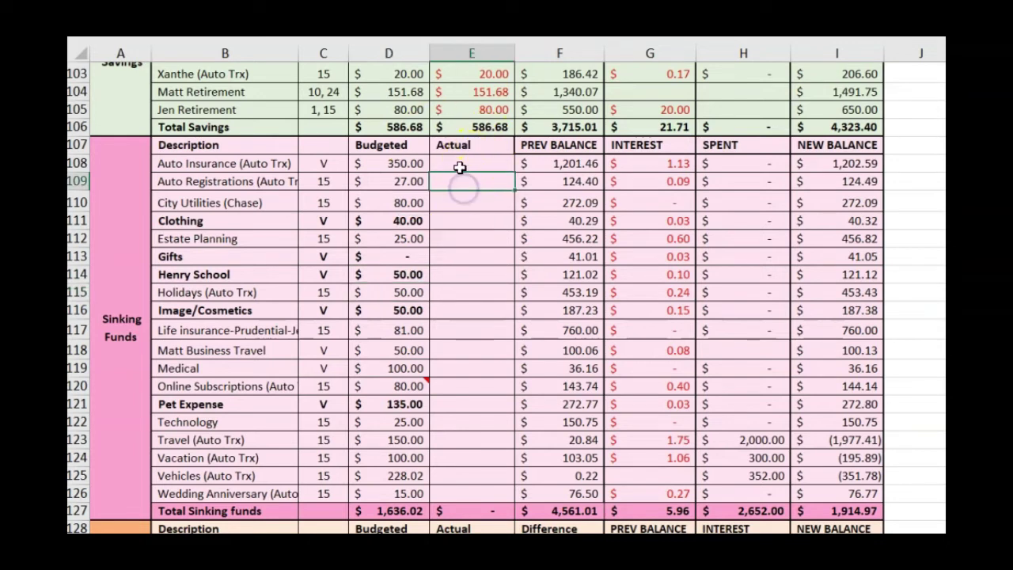
{"action": "left_click", "coordinate": [459, 165]}
{"action": "type", "text": "+"}
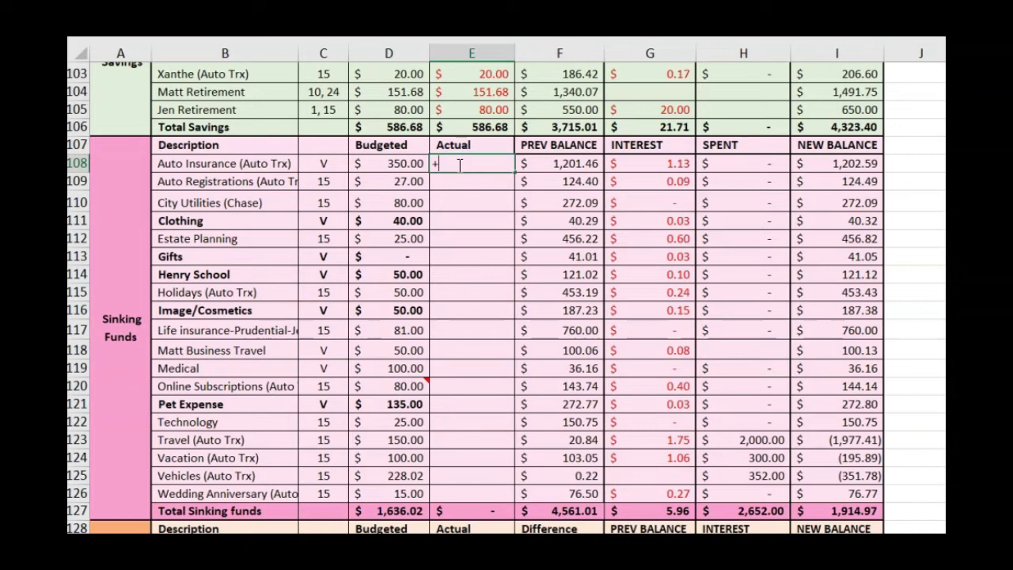
{"action": "left_click", "coordinate": [391, 164]}
{"action": "key", "text": "Return"}
{"action": "left_click", "coordinate": [475, 164]}
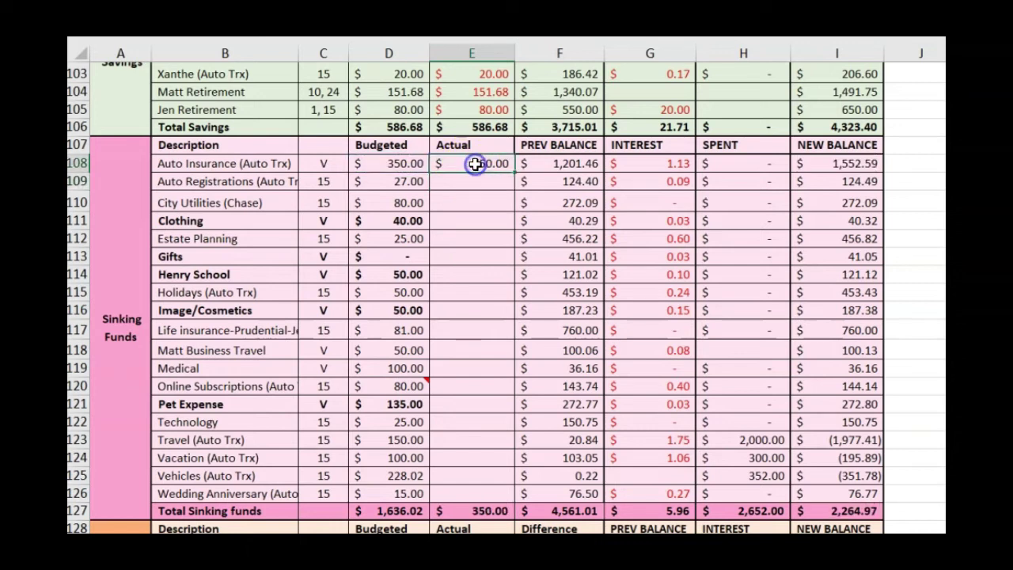
{"action": "left_click_drag", "start_coordinate": [475, 164], "coordinate": [464, 483]}
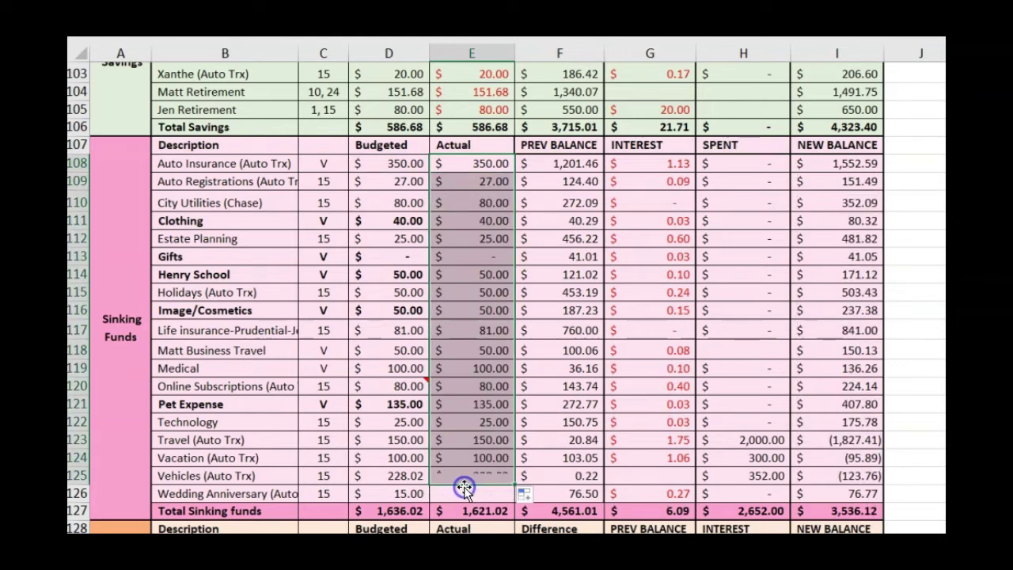
{"action": "left_click", "coordinate": [493, 476]}
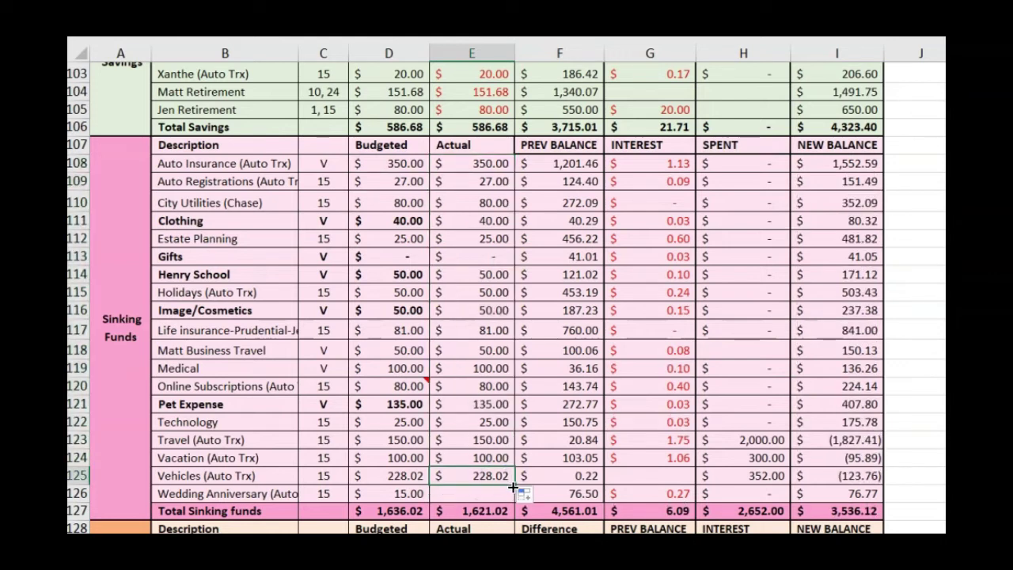
{"action": "left_click_drag", "start_coordinate": [513, 485], "coordinate": [514, 494]}
Step: Set the Image/Cosmetics budget in D116 to 0, dropping sinking fund totals to $1,586.02
{"action": "left_click", "coordinate": [392, 273]}
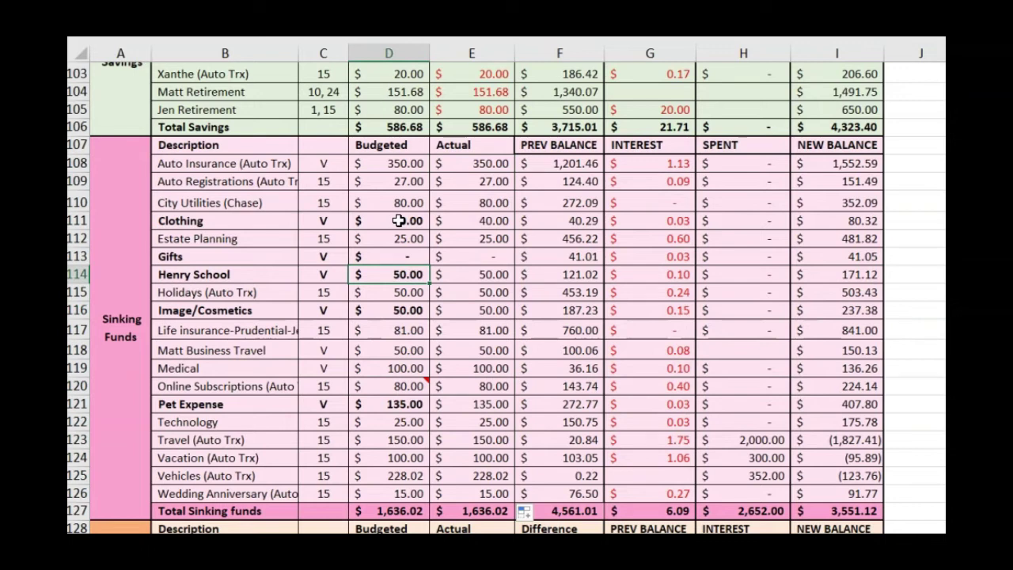
{"action": "key", "text": "Down"}
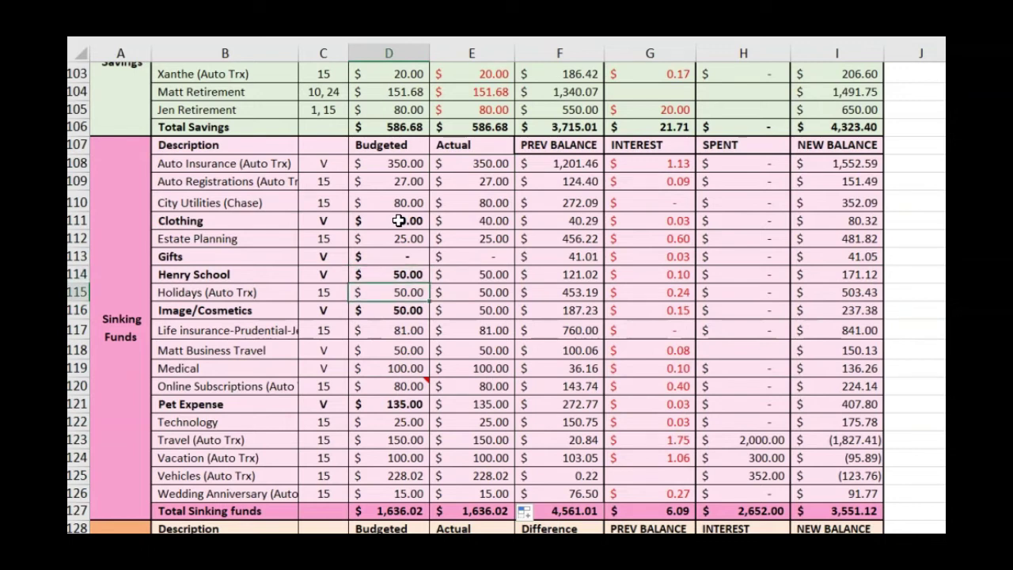
{"action": "key", "text": "Down"}
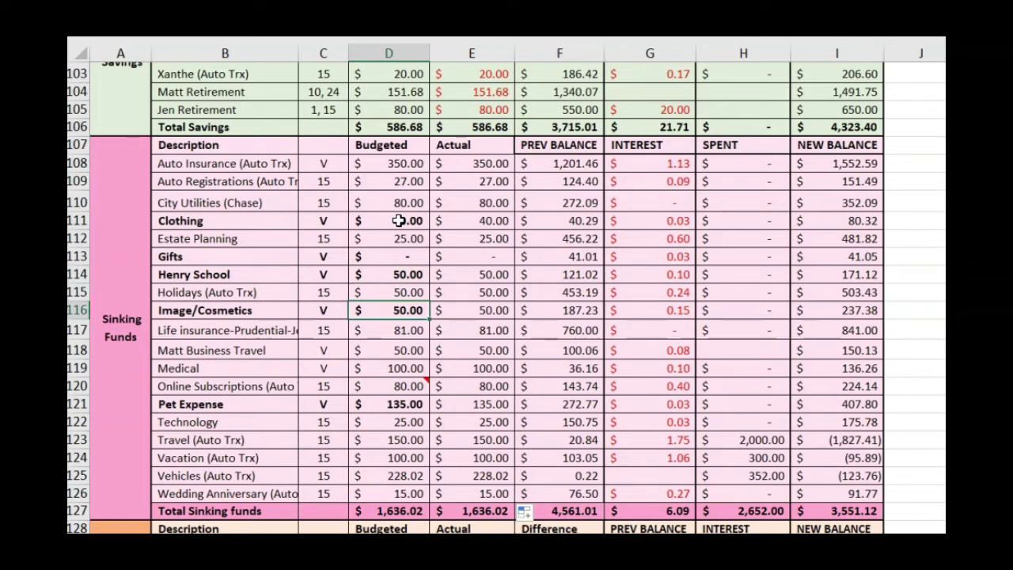
{"action": "type", "text": "0"}
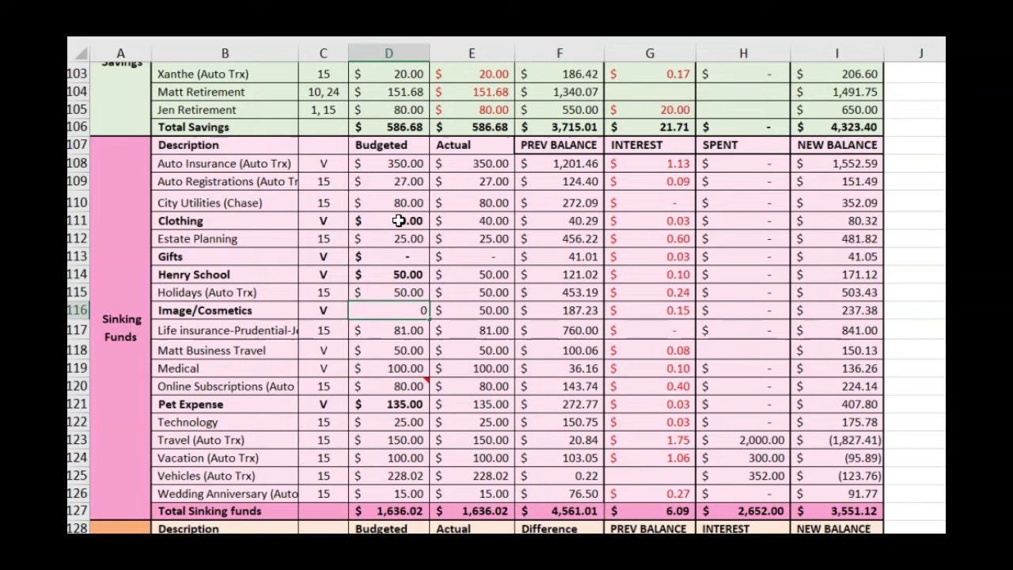
{"action": "key", "text": "Return"}
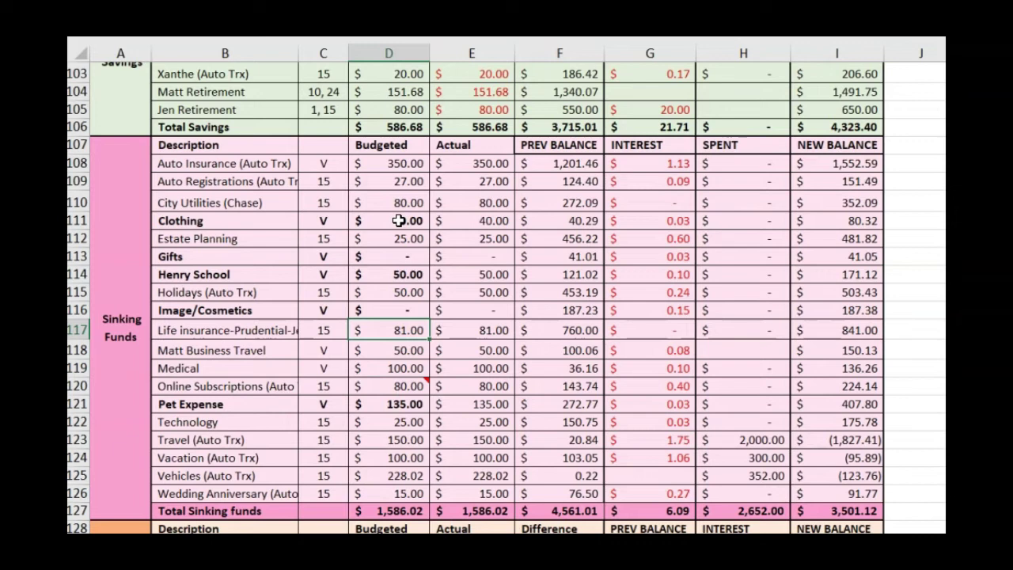
{"action": "key", "text": "Down"}
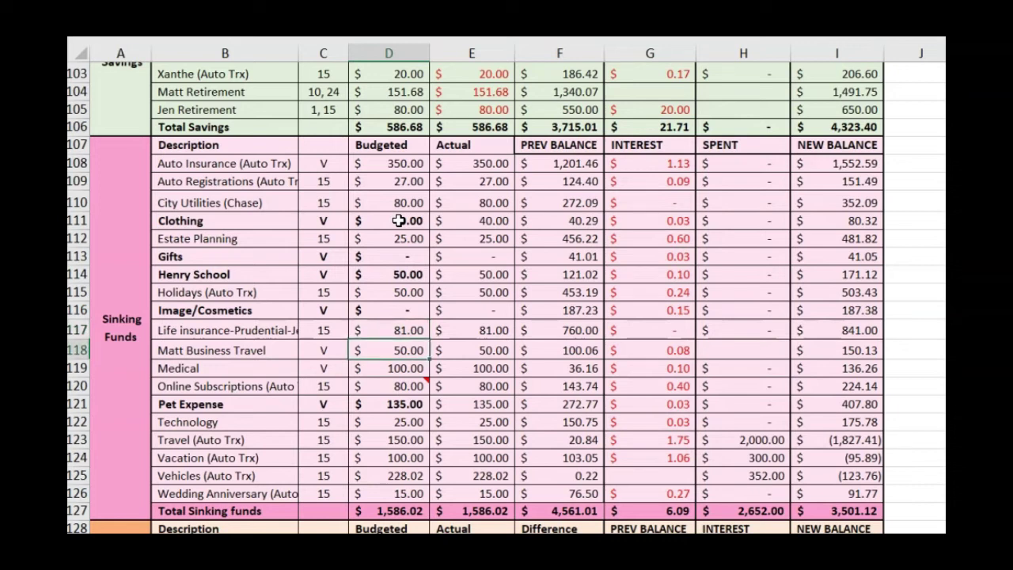
{"action": "key", "text": "Down"}
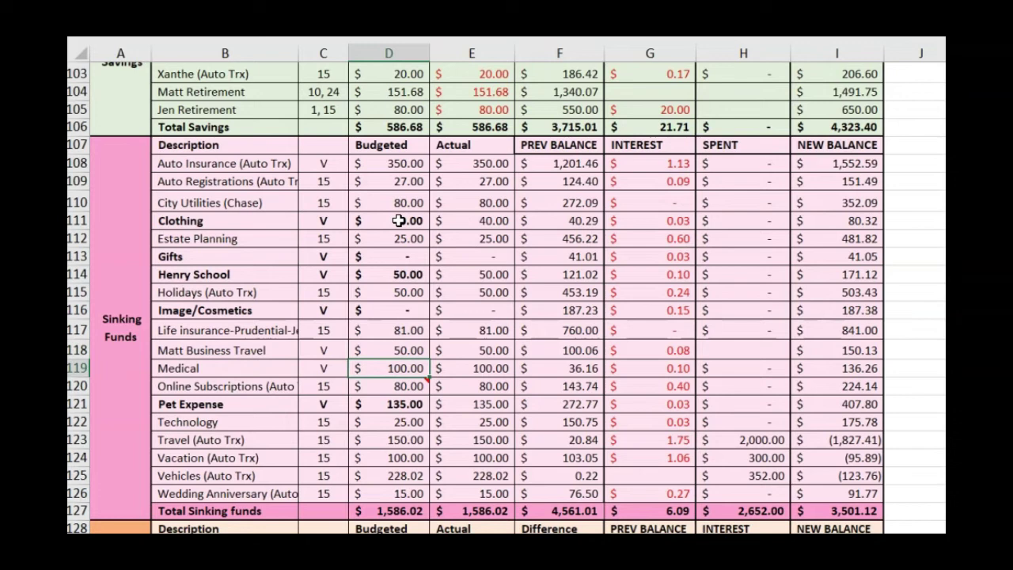
Step: Cut the Pet Expense budget in D121 to 60.00
{"action": "key", "text": "Down"}
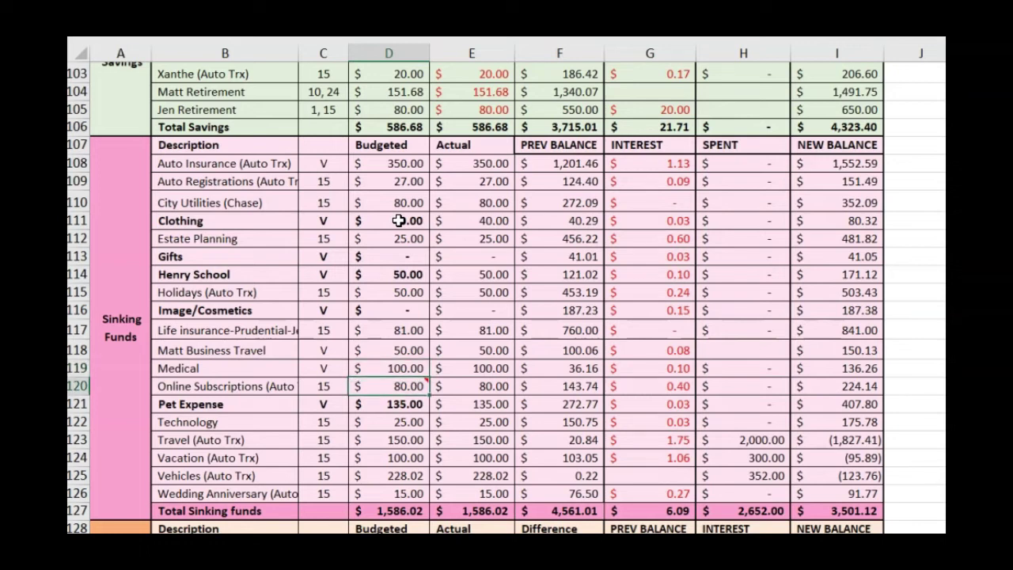
{"action": "key", "text": "Down"}
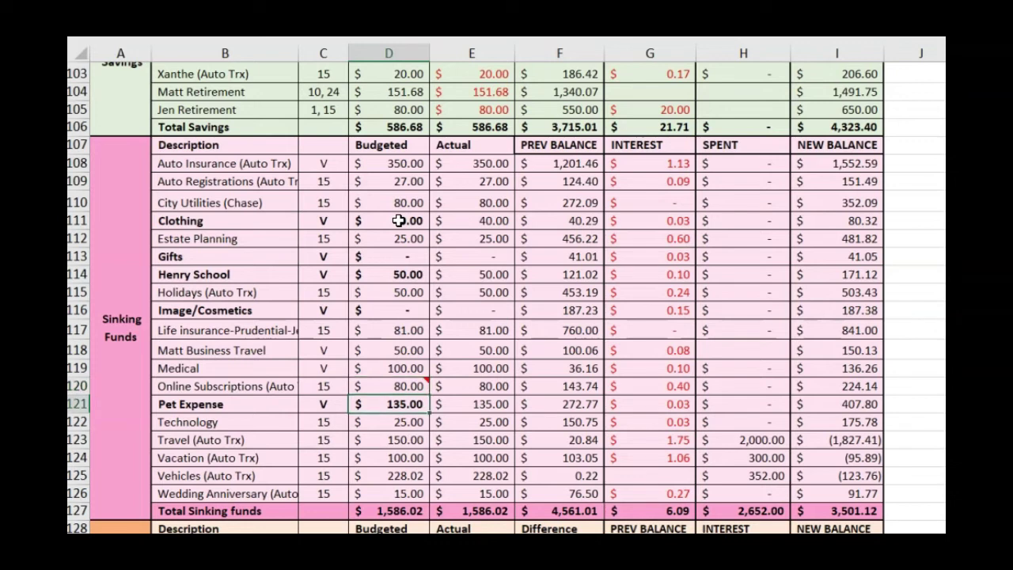
{"action": "type", "text": "60"}
{"action": "key", "text": "Return"}
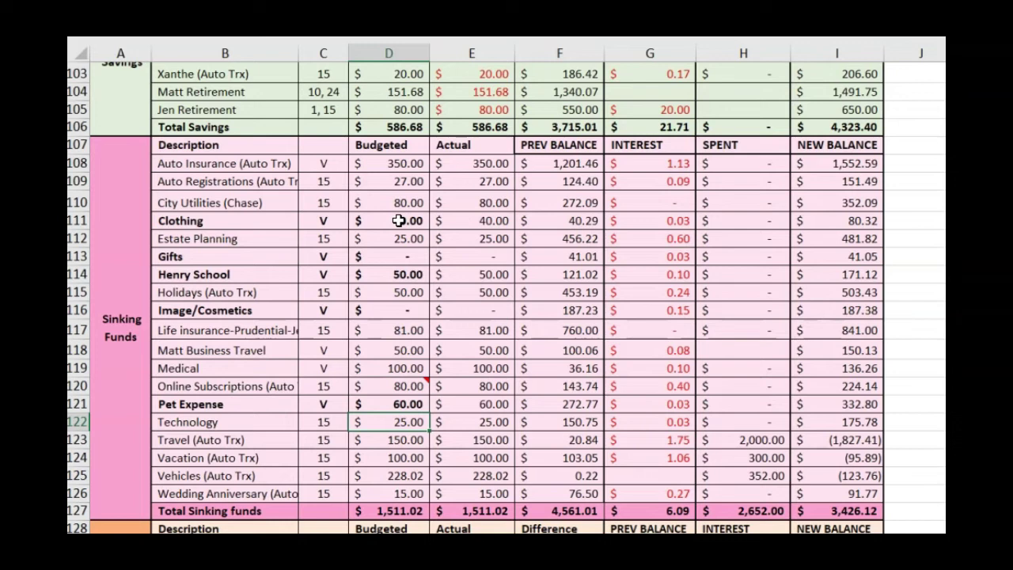
{"action": "key", "text": "Up"}
Step: Cut the Vehicles budget in D125 to 200.00, bringing sinking fund totals to $1,483.00
{"action": "key", "text": "Down"}
{"action": "key", "text": "Down"}
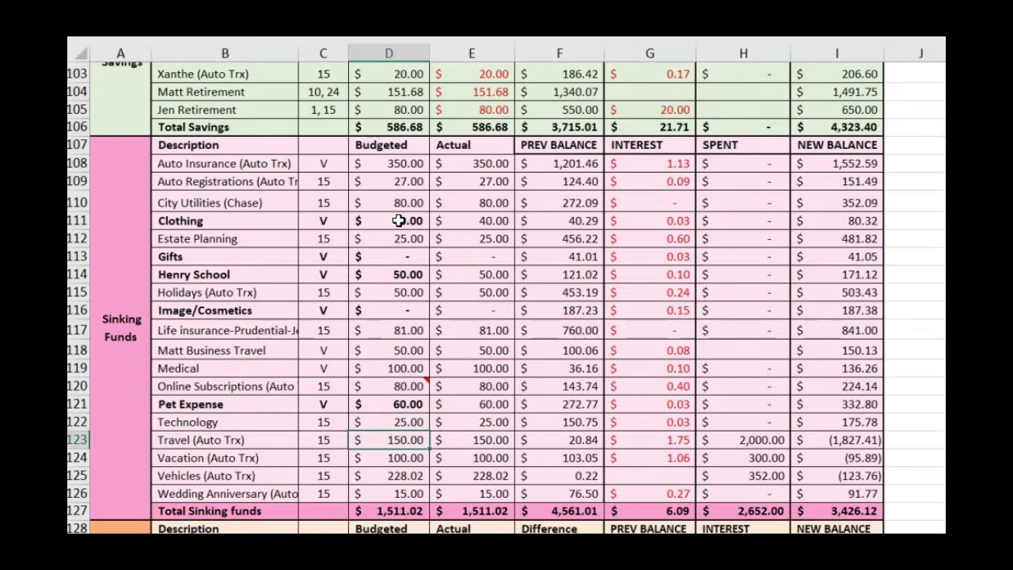
{"action": "key", "text": "Down"}
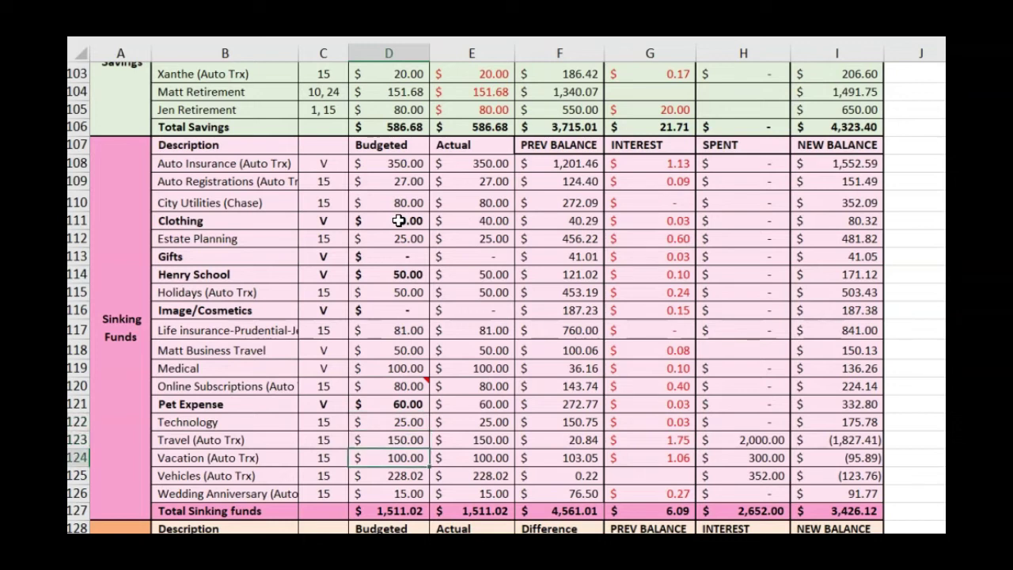
{"action": "key", "text": "Down"}
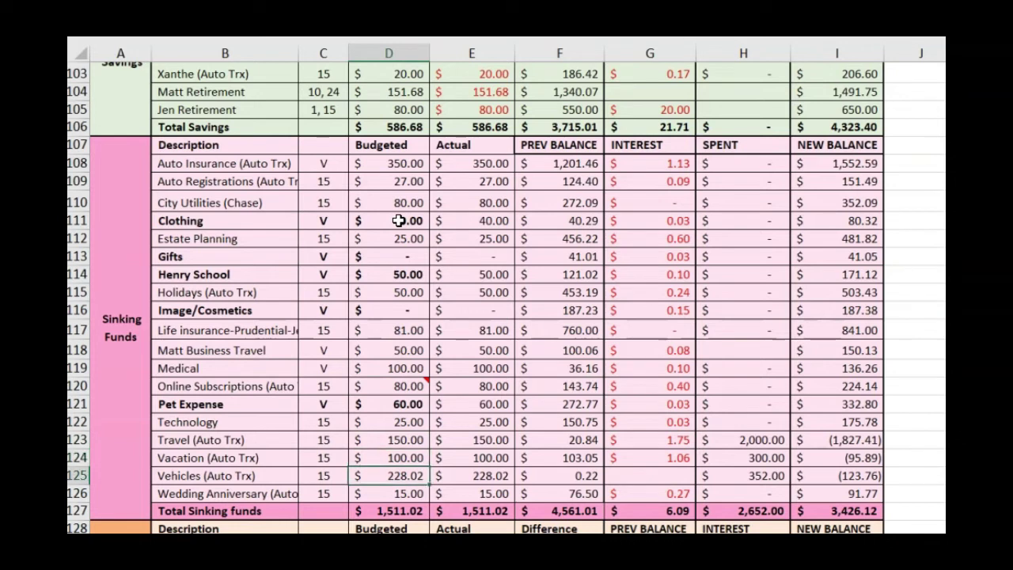
{"action": "type", "text": "200"}
{"action": "key", "text": "Return"}
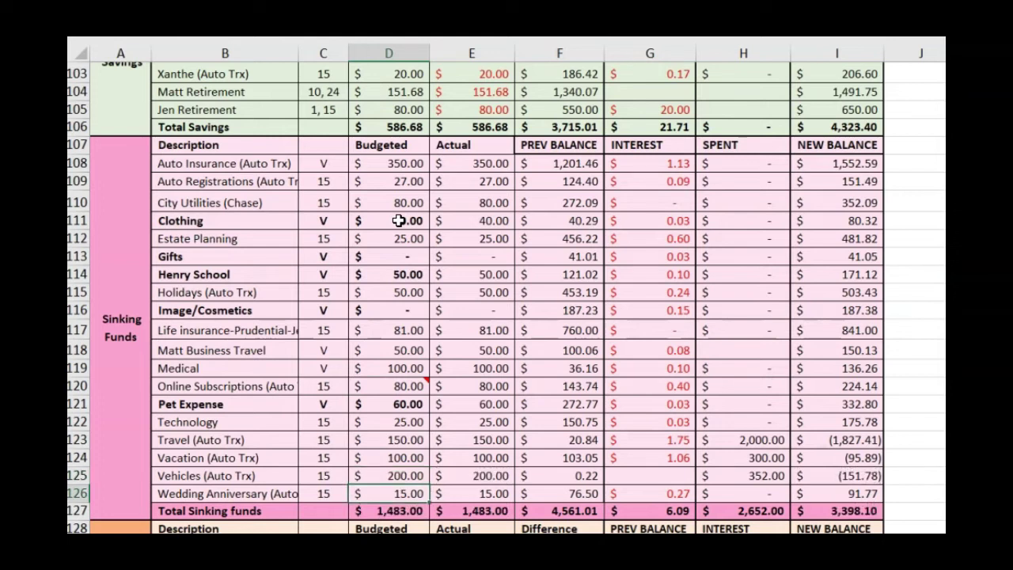
{"action": "key", "text": "Right"}
{"action": "key", "text": "Right"}
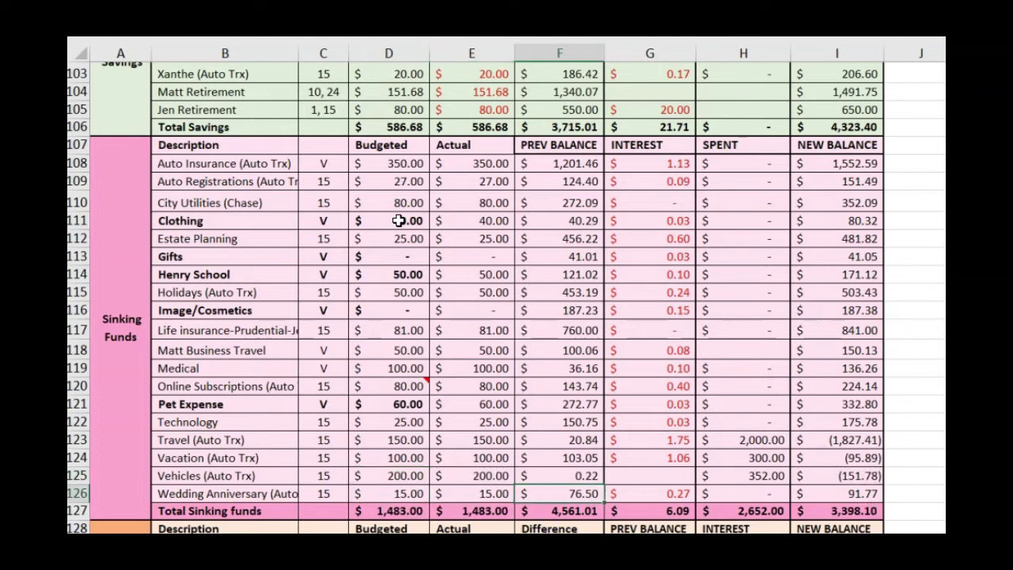
{"action": "left_click", "coordinate": [780, 330]}
{"action": "left_click_drag", "start_coordinate": [780, 330], "coordinate": [771, 496]}
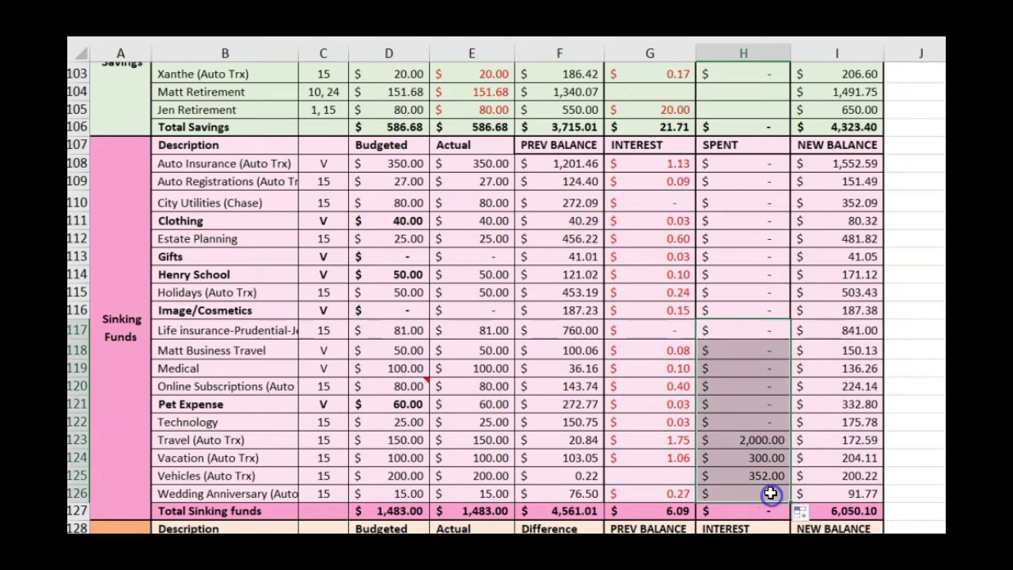
{"action": "left_click", "coordinate": [765, 165]}
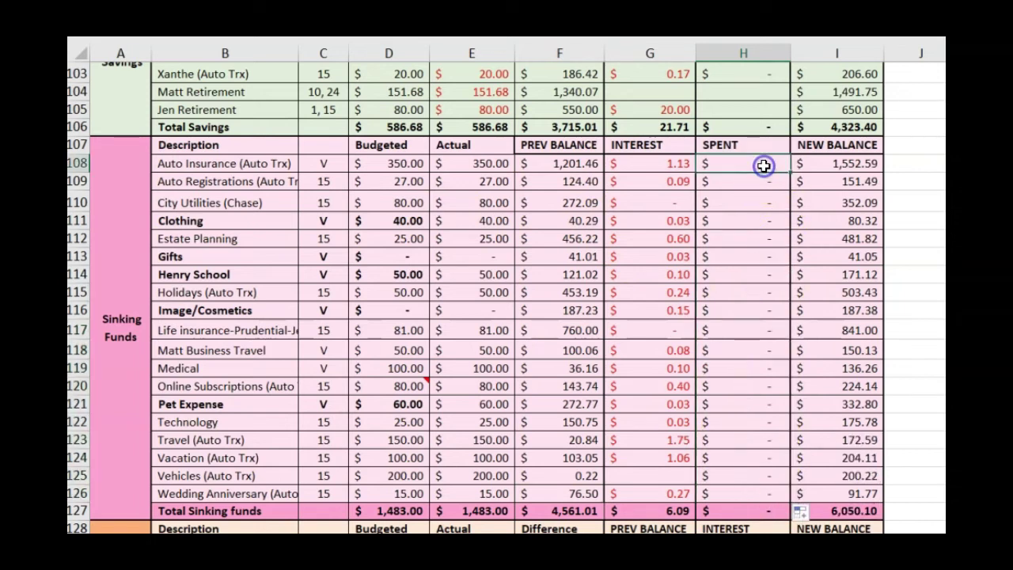
{"action": "left_click", "coordinate": [840, 163]}
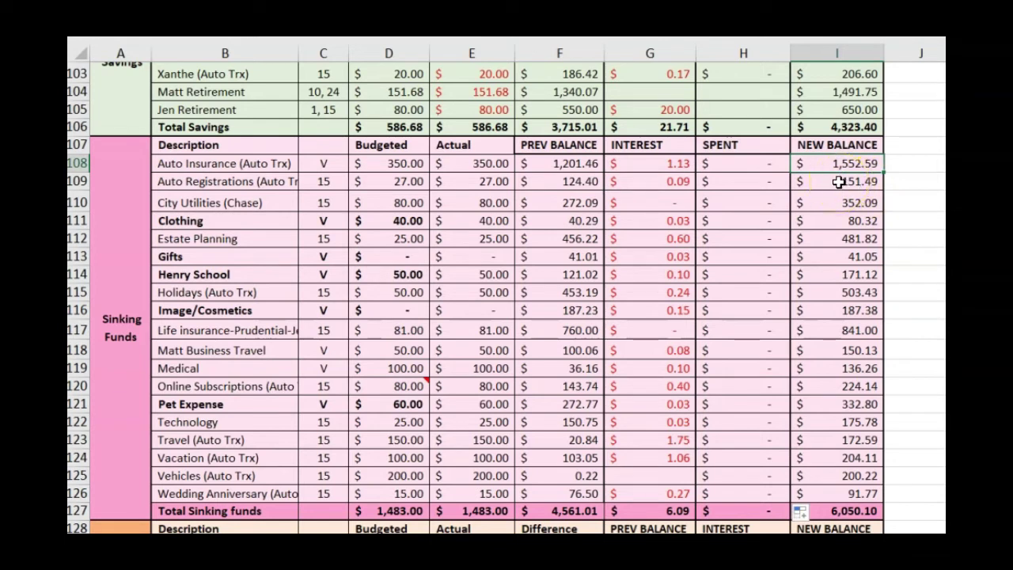
{"action": "left_click", "coordinate": [838, 182]}
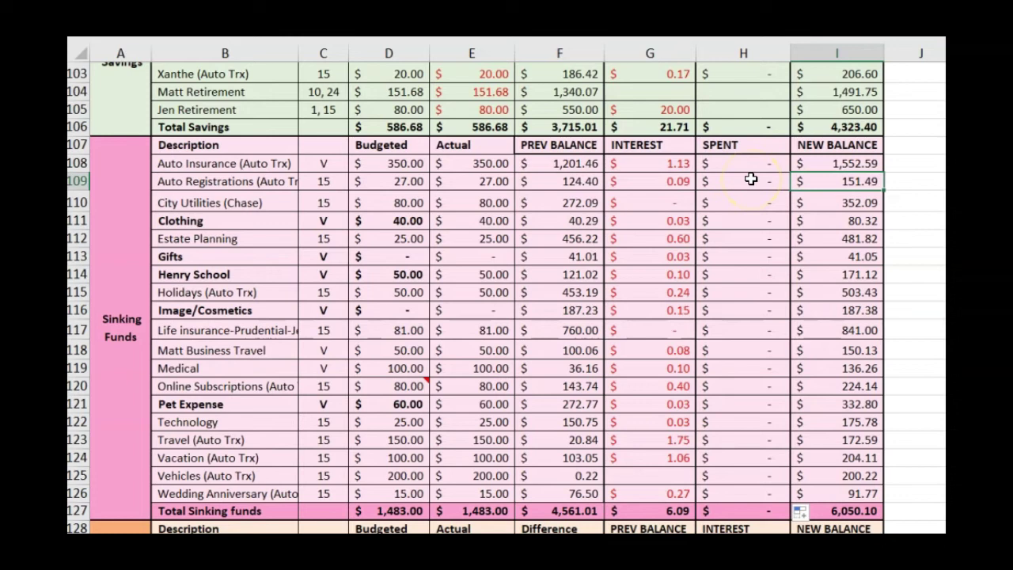
{"action": "left_click", "coordinate": [823, 476]}
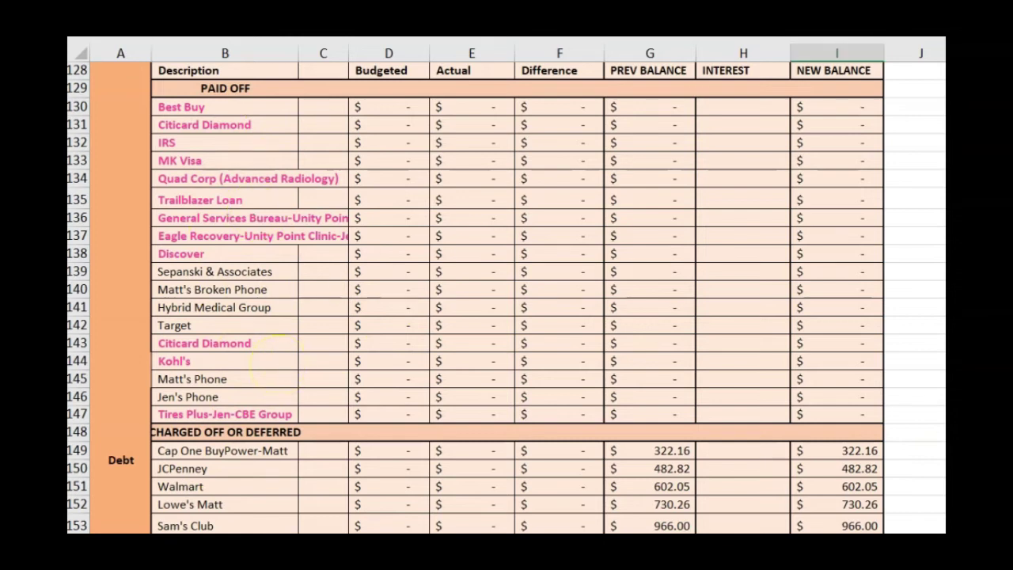
Step: Apply the dollar accounting format to the 215.10 Student Loans interest in H158
{"action": "scroll", "coordinate": [273, 349], "scroll_direction": "down", "scroll_amount": 1}
{"action": "scroll", "coordinate": [506, 297], "scroll_direction": "down", "scroll_amount": 2}
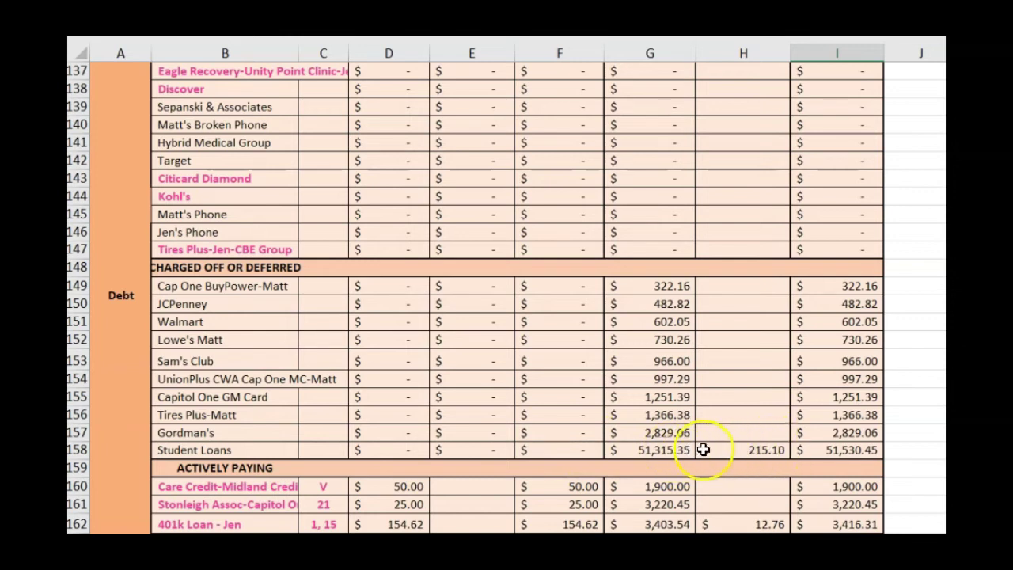
{"action": "left_click", "coordinate": [723, 449]}
{"action": "left_click", "coordinate": [216, 144]}
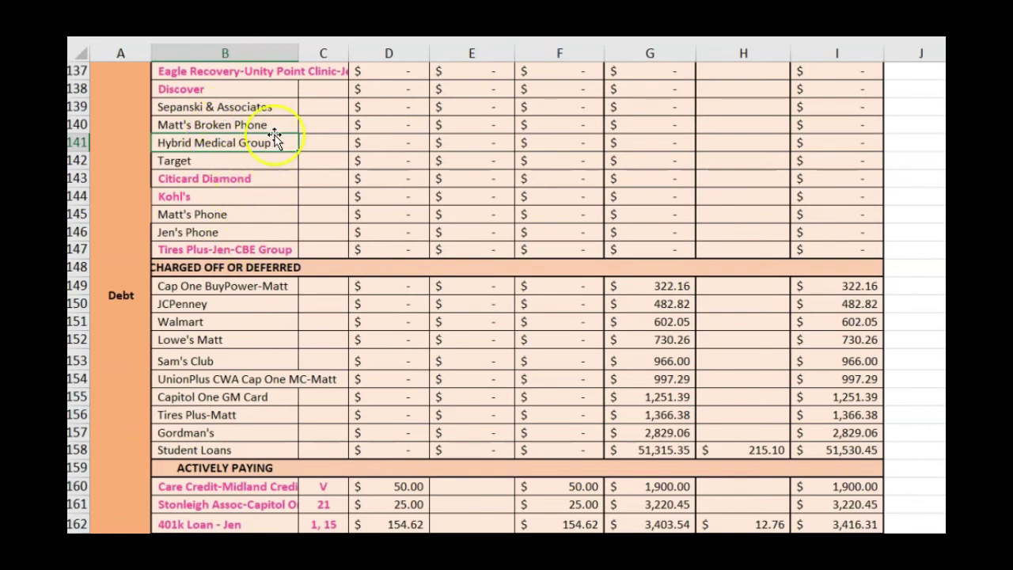
{"action": "scroll", "coordinate": [597, 441], "scroll_direction": "down", "scroll_amount": 3}
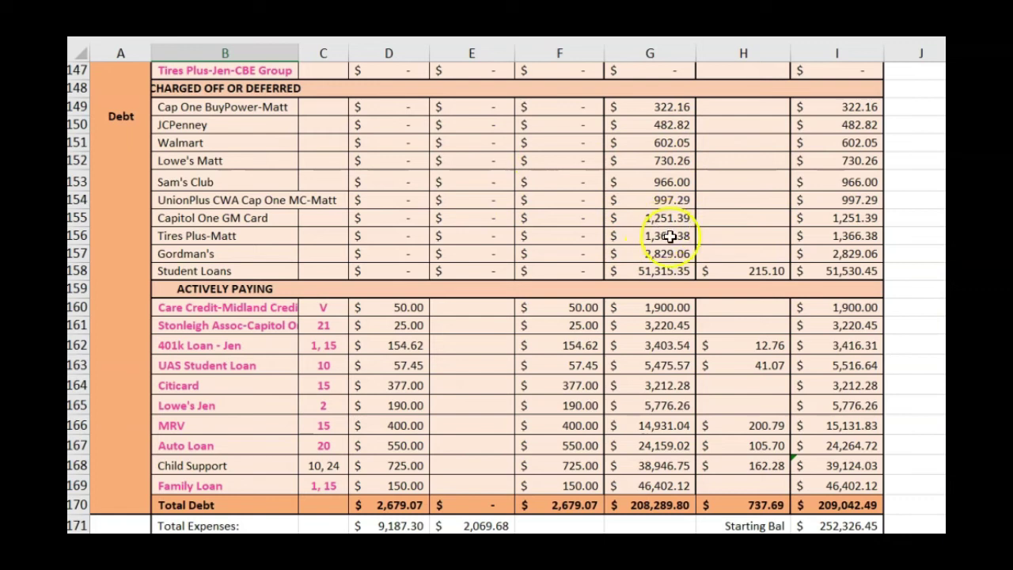
{"action": "left_click", "coordinate": [668, 308]}
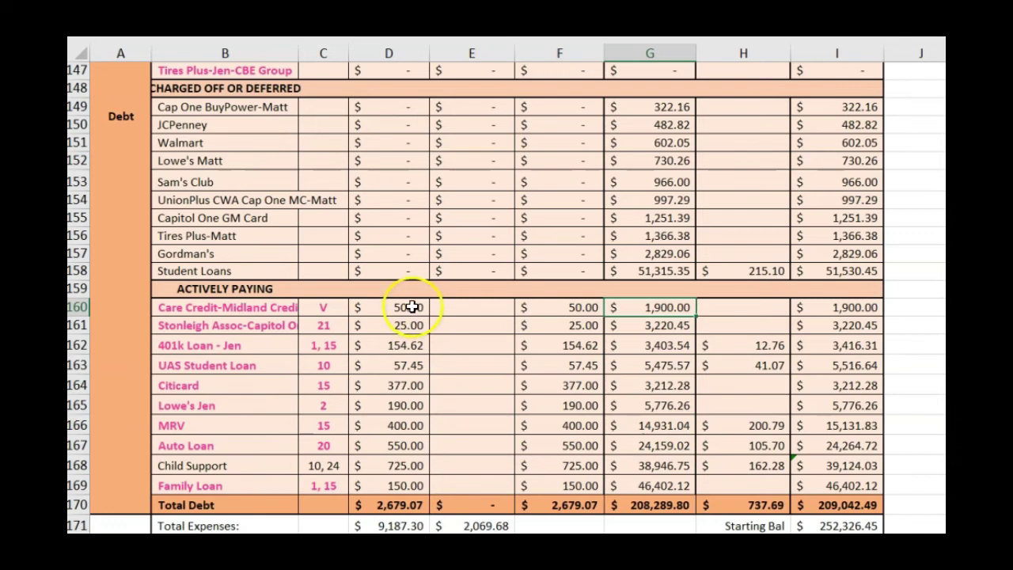
{"action": "left_click", "coordinate": [413, 307]}
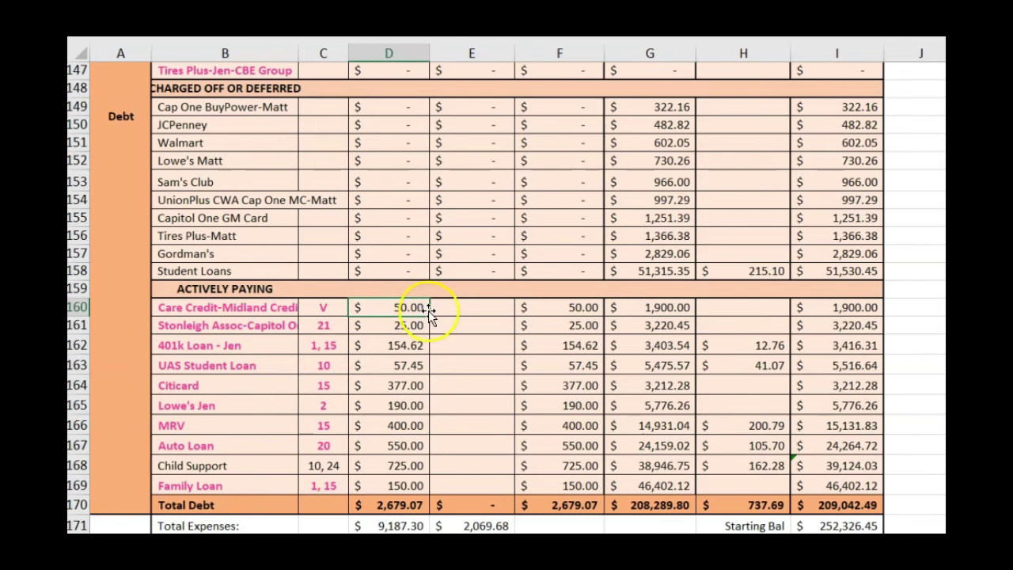
{"action": "left_click", "coordinate": [415, 325]}
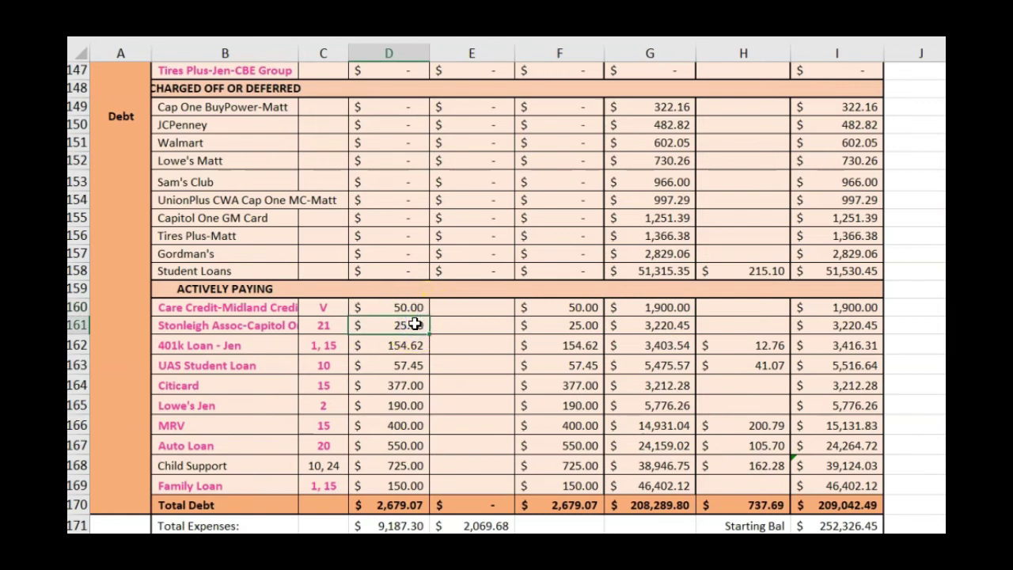
{"action": "key", "text": "Return"}
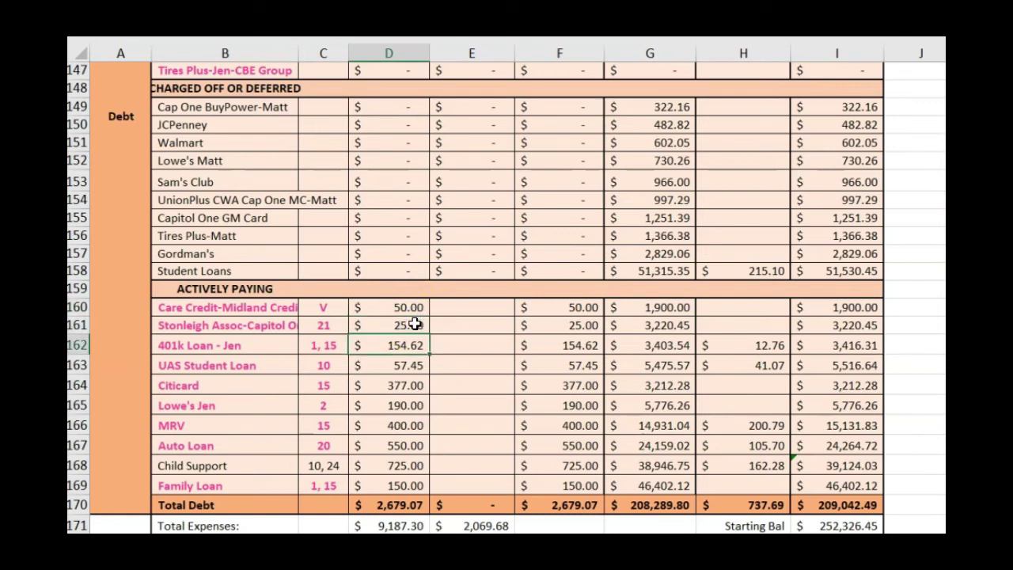
{"action": "key", "text": "Return"}
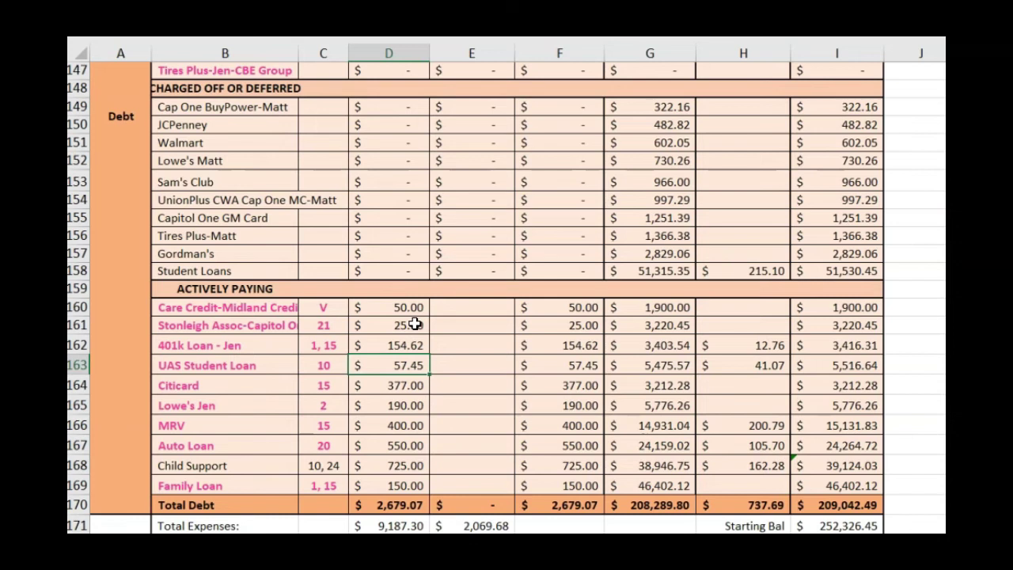
{"action": "key", "text": "Return"}
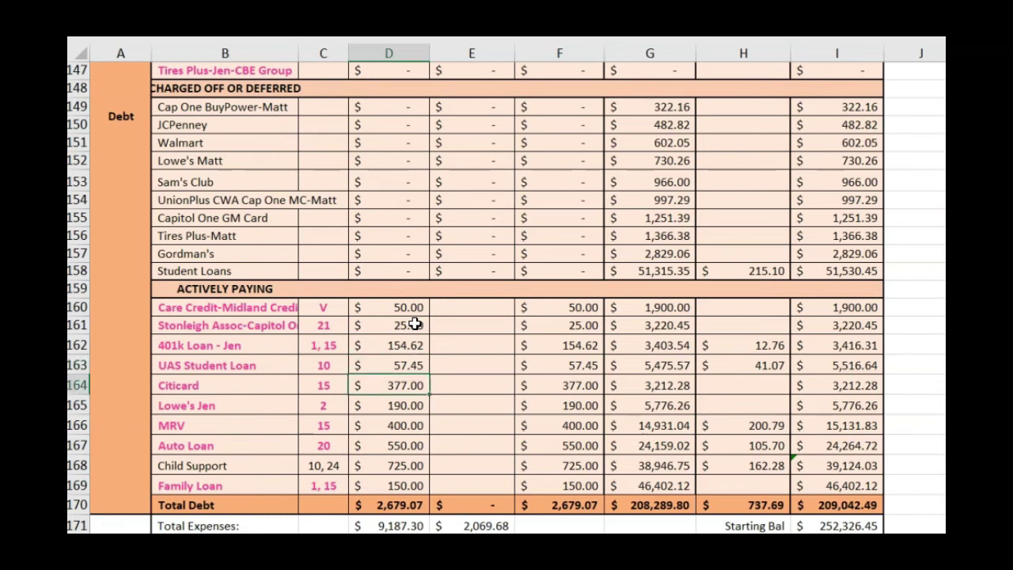
{"action": "key", "text": "Left"}
{"action": "key", "text": "Left"}
{"action": "key", "text": "Right"}
{"action": "key", "text": "Right"}
{"action": "key", "text": "Down"}
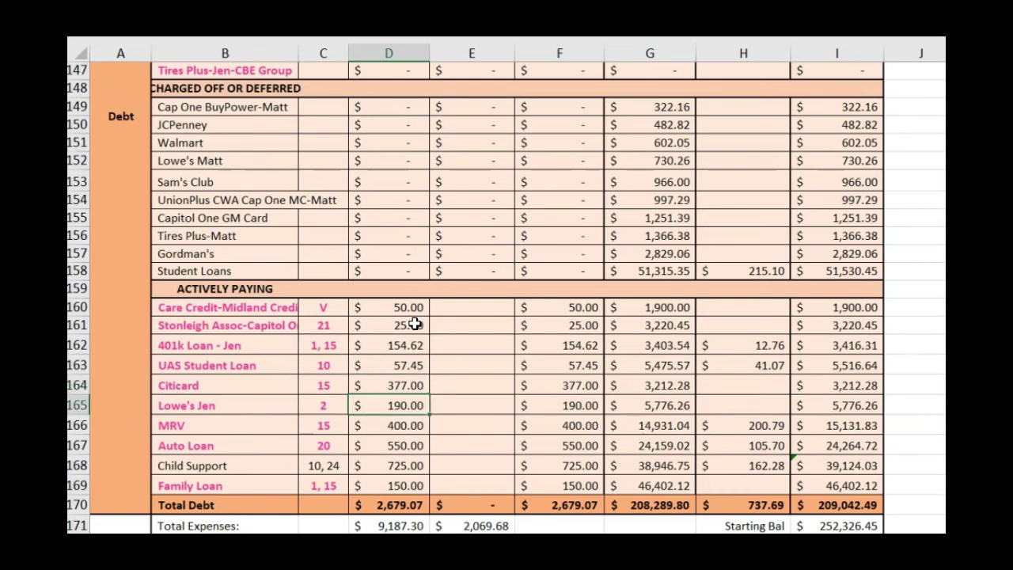
{"action": "key", "text": "Down"}
{"action": "key", "text": "Up"}
{"action": "key", "text": "Down"}
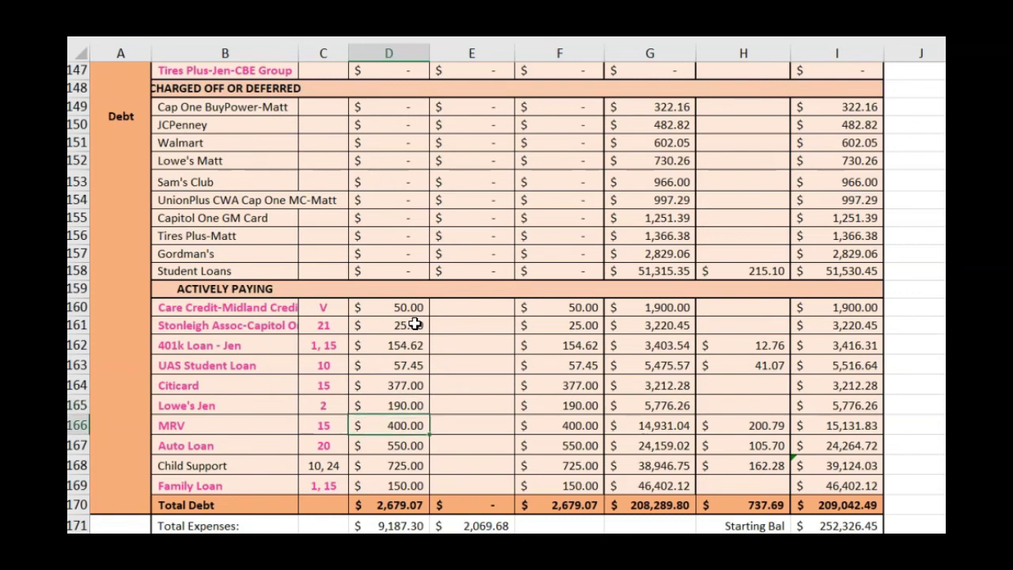
{"action": "key", "text": "Down"}
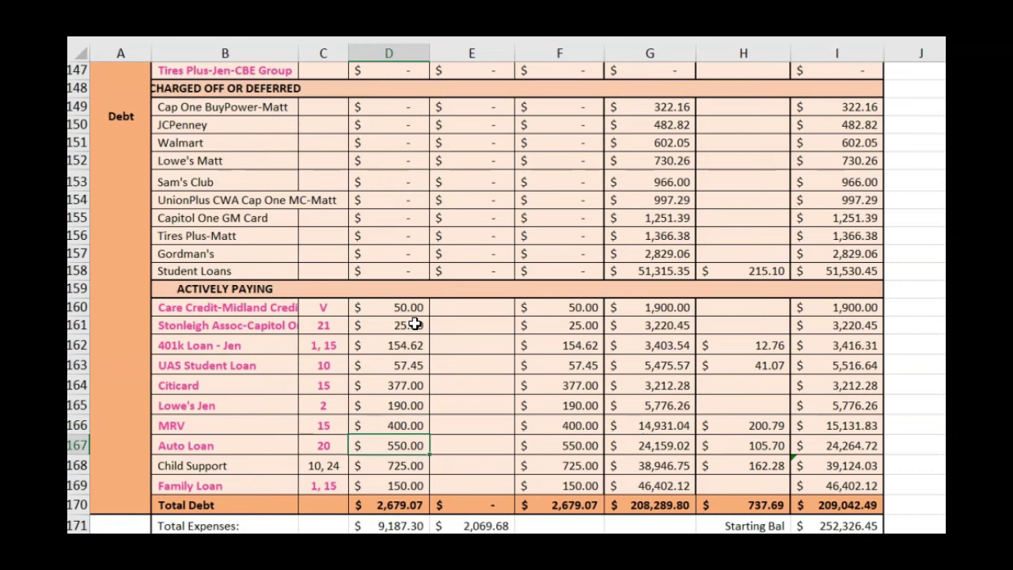
{"action": "key", "text": "Down"}
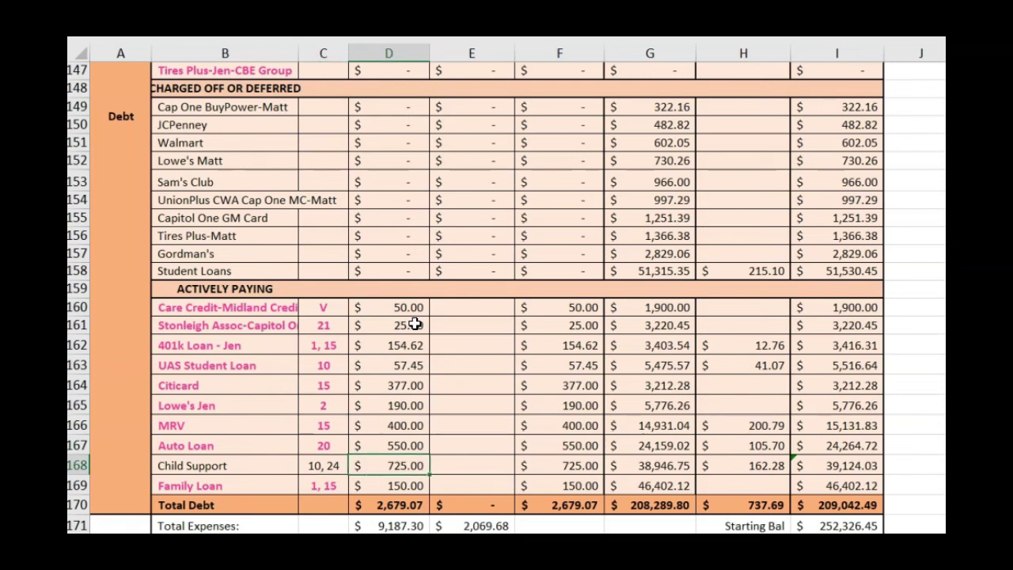
{"action": "key", "text": "Down"}
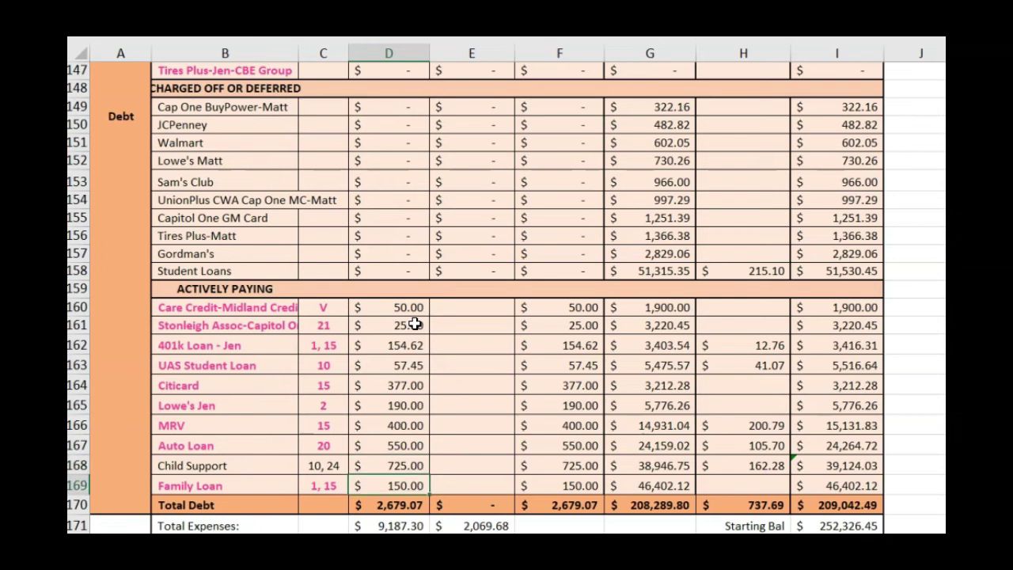
{"action": "key", "text": "Down"}
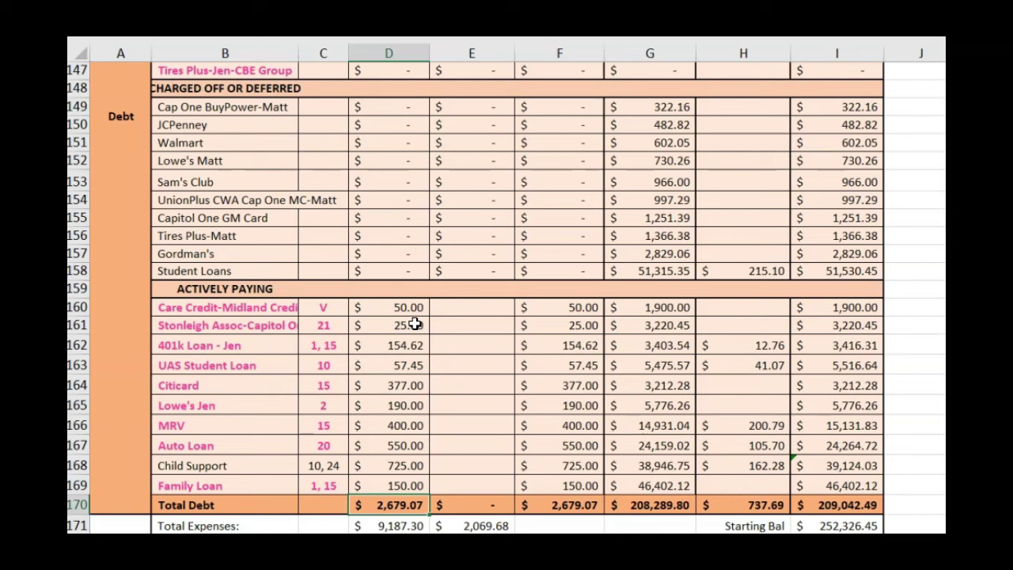
{"action": "key", "text": "Down"}
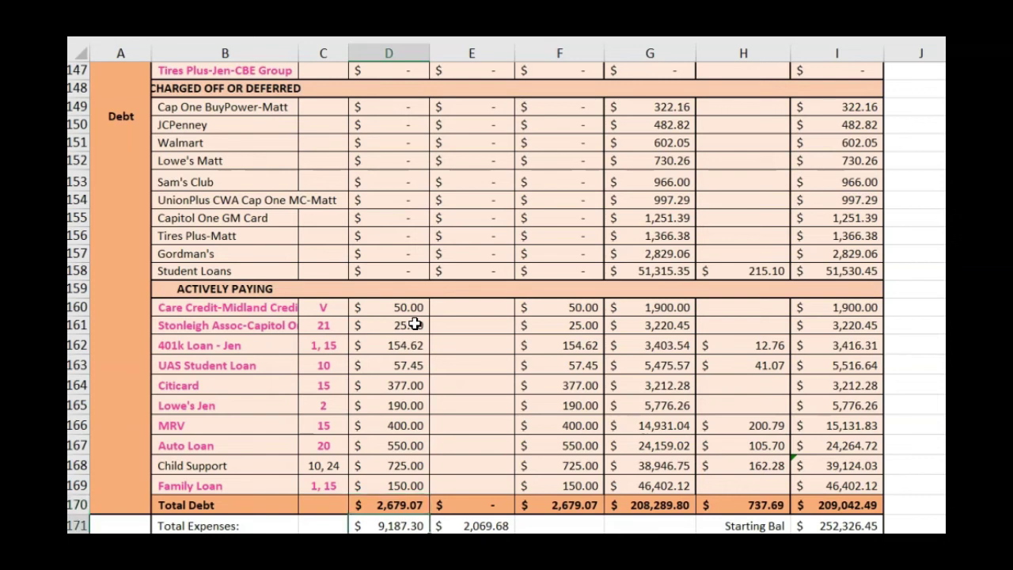
{"action": "key", "text": "Down"}
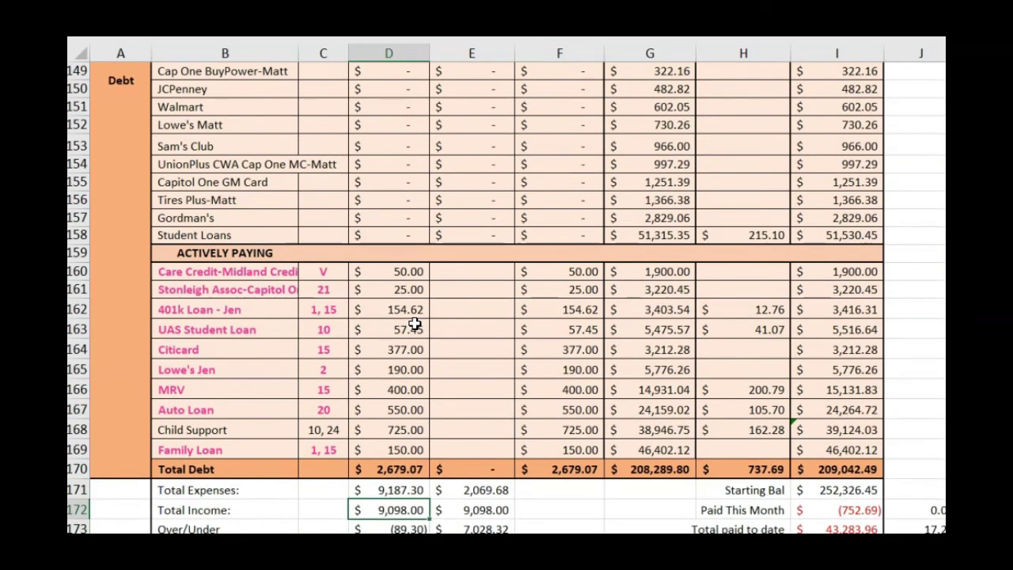
{"action": "scroll", "coordinate": [415, 323], "scroll_direction": "down", "scroll_amount": 1}
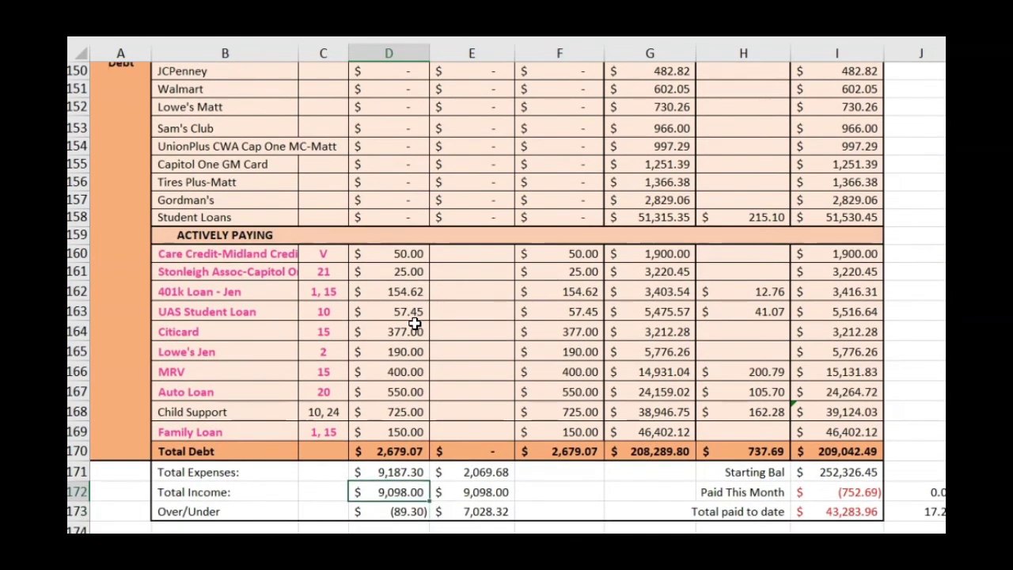
{"action": "key", "text": "Down"}
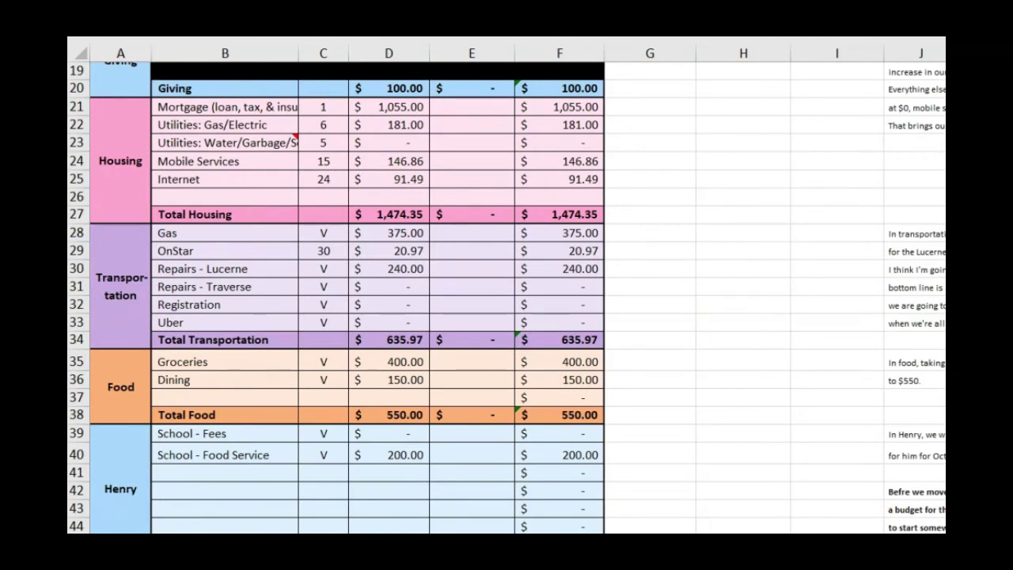
Step: Enter 200 as the Repairs - Lucerne budget in D30, lowering Total Transportation to $595.97
{"action": "left_click", "coordinate": [380, 270]}
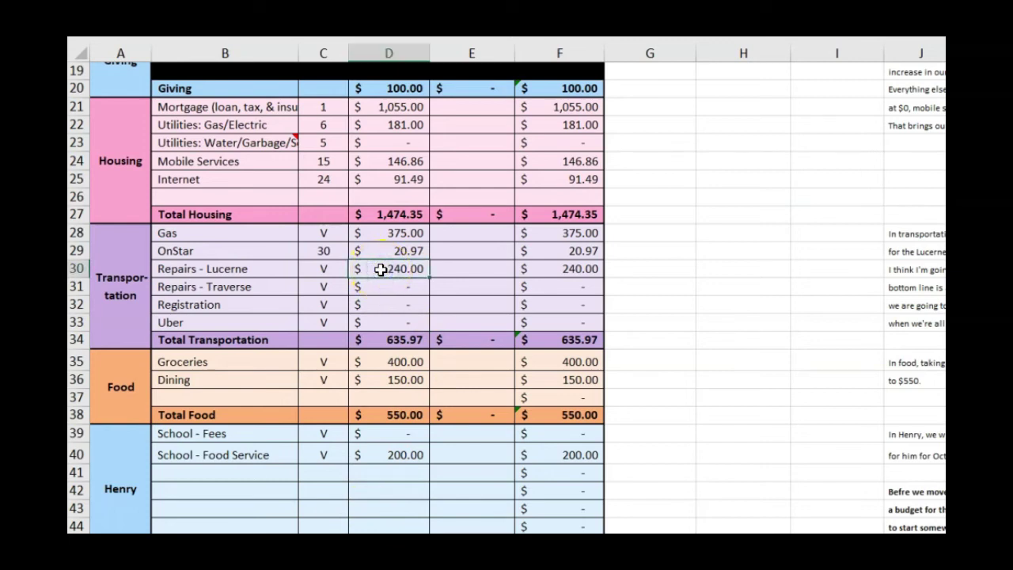
{"action": "type", "text": "200"}
{"action": "key", "text": "Return"}
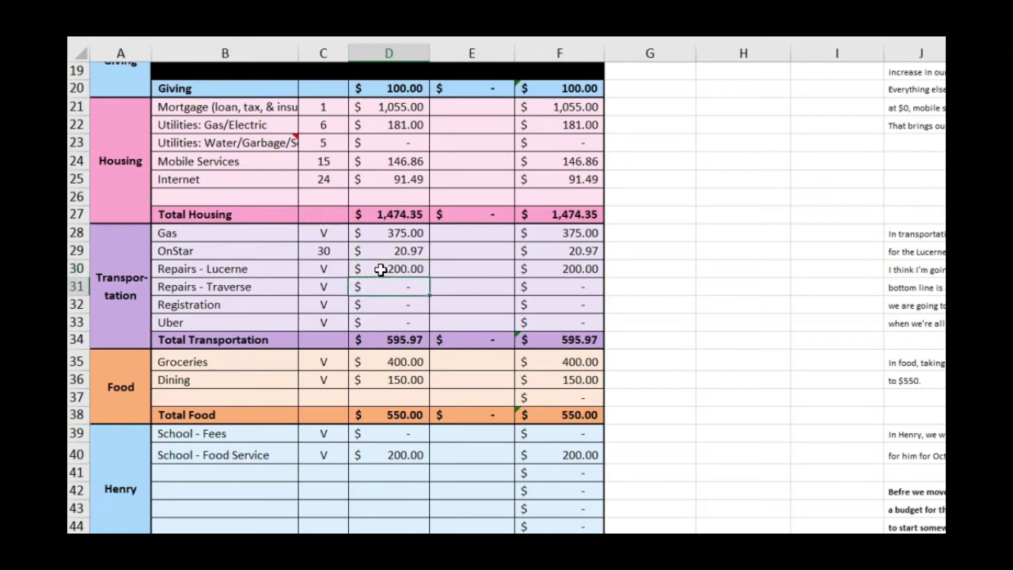
{"action": "left_click", "coordinate": [381, 270]}
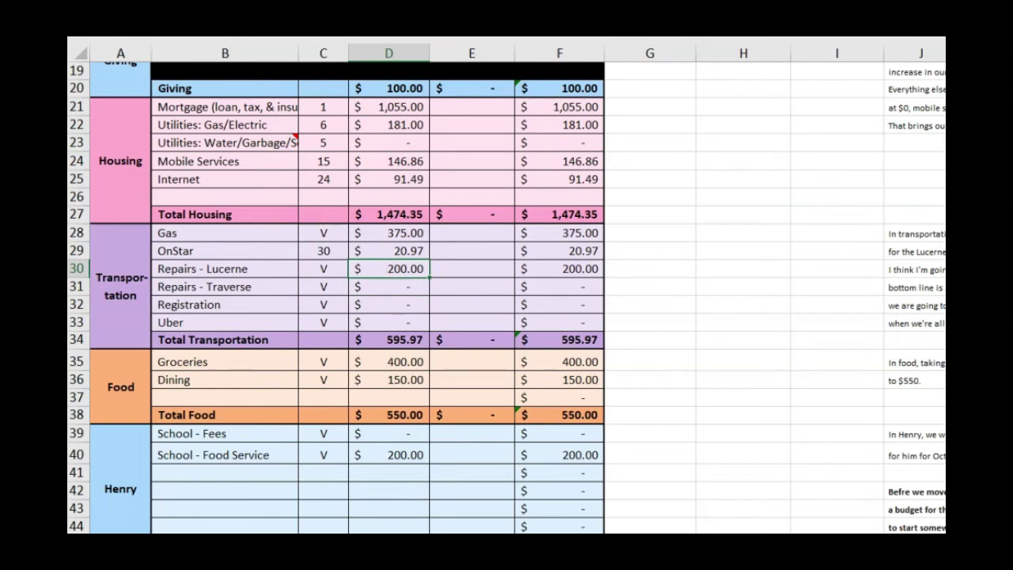
{"action": "scroll", "coordinate": [506, 297], "scroll_direction": "down", "scroll_amount": 20}
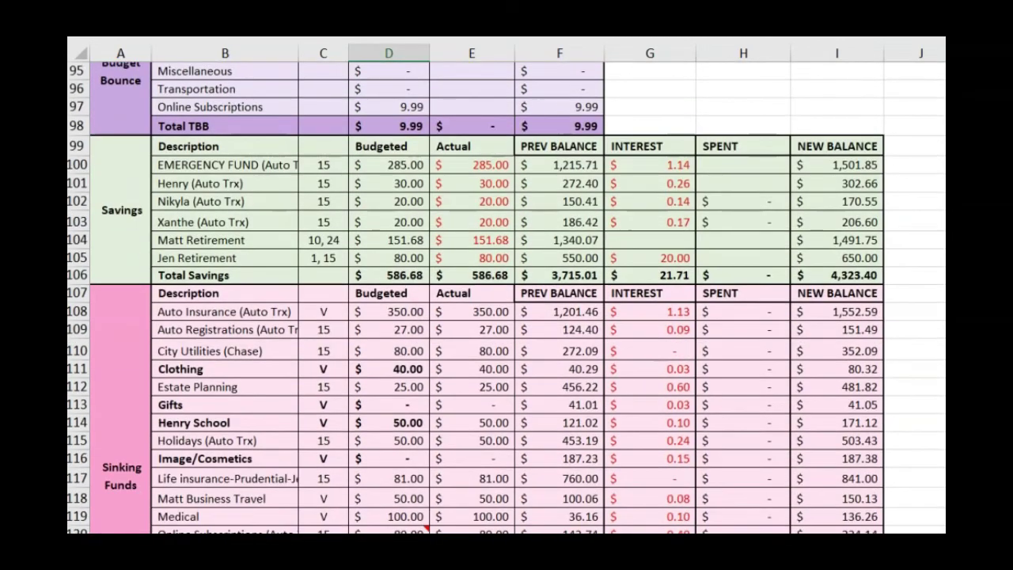
{"action": "scroll", "coordinate": [392, 511], "scroll_direction": "down", "scroll_amount": 2}
{"action": "left_click", "coordinate": [393, 512]}
{"action": "type", "text": "0"}
{"action": "key", "text": "Return"}
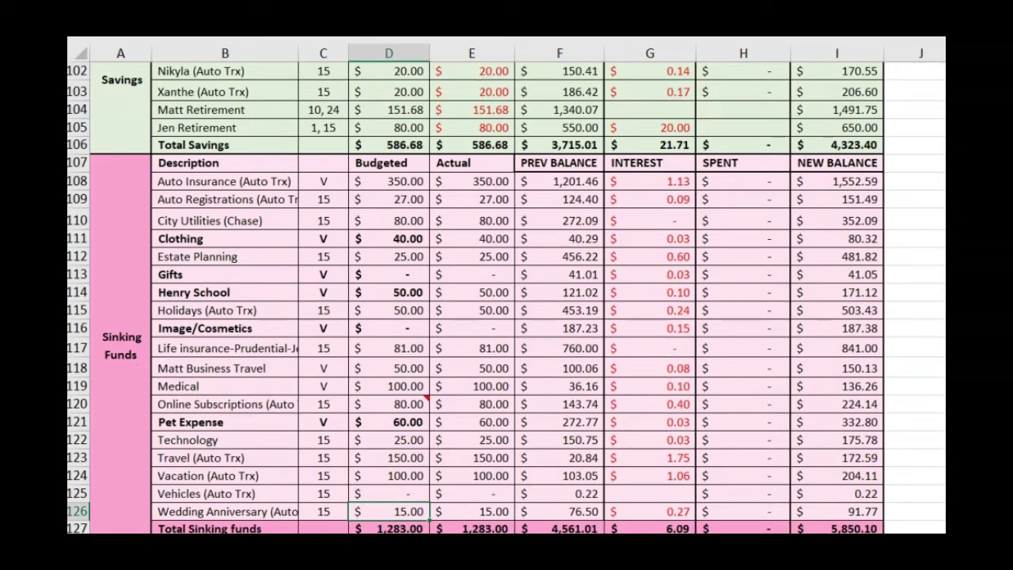
{"action": "scroll", "coordinate": [506, 297], "scroll_direction": "down", "scroll_amount": 1}
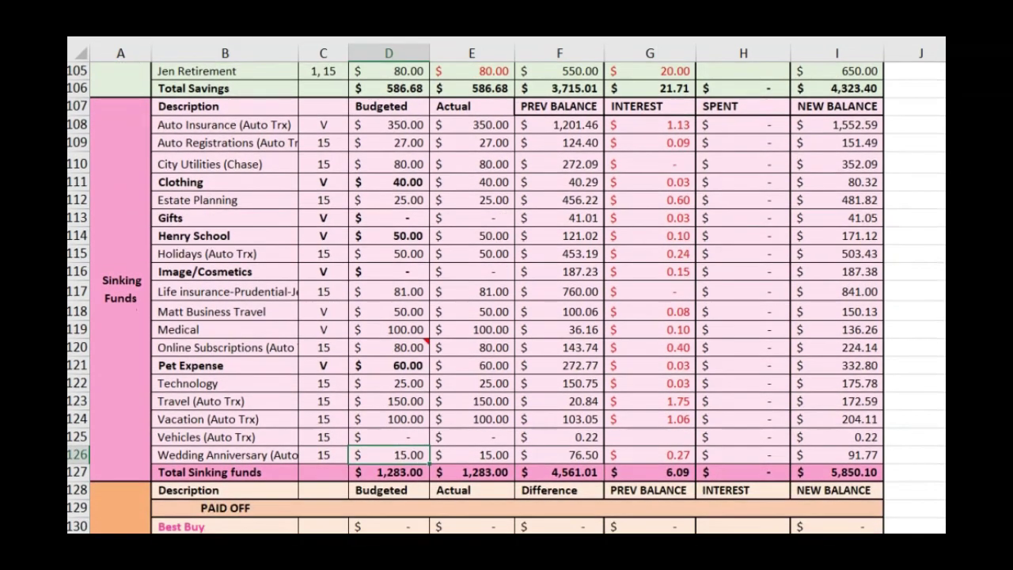
{"action": "scroll", "coordinate": [507, 296], "scroll_direction": "down", "scroll_amount": 3}
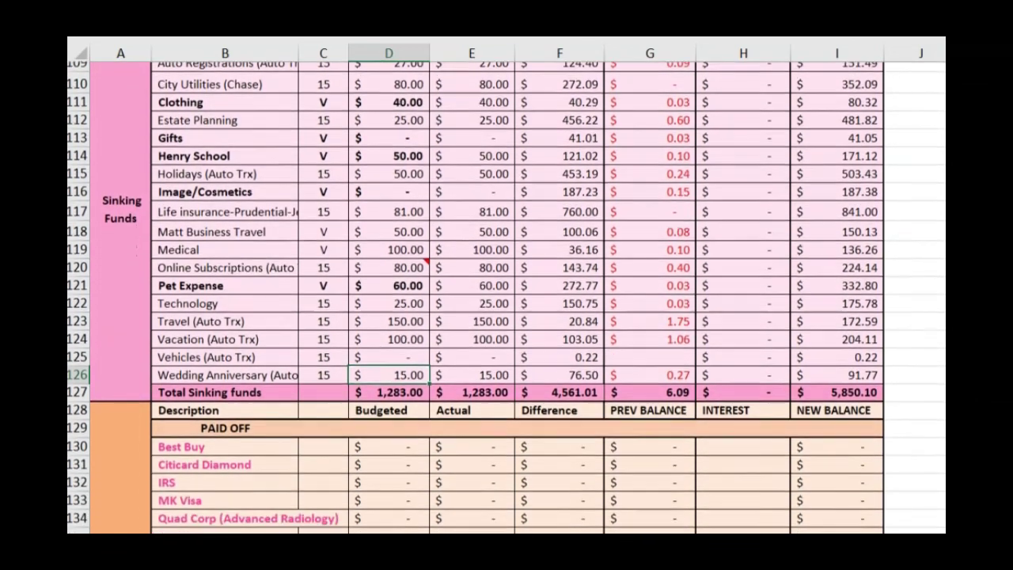
{"action": "scroll", "coordinate": [506, 298], "scroll_direction": "down", "scroll_amount": 6}
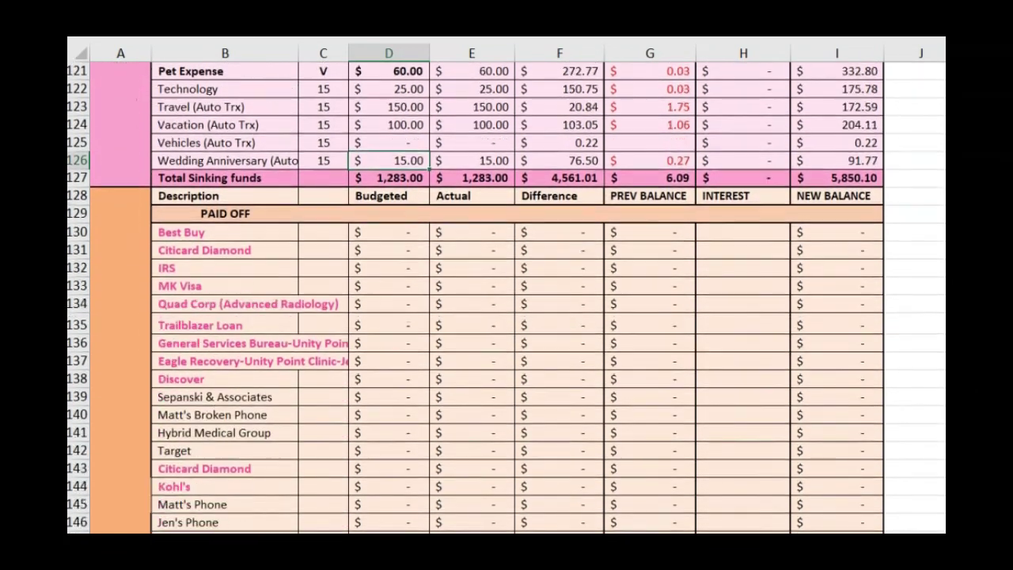
{"action": "scroll", "coordinate": [506, 297], "scroll_direction": "down", "scroll_amount": 6}
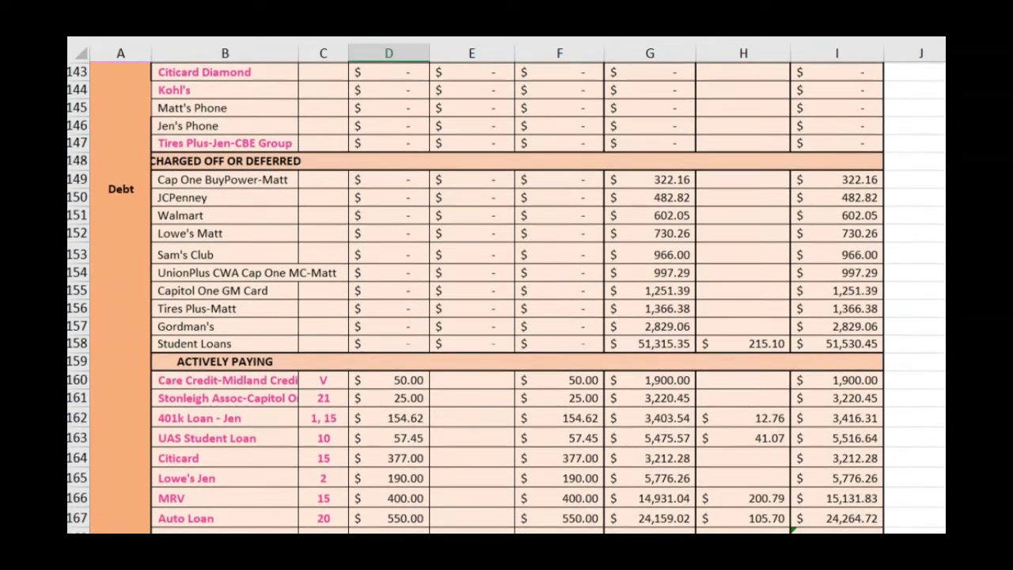
{"action": "scroll", "coordinate": [507, 296], "scroll_direction": "down", "scroll_amount": 2}
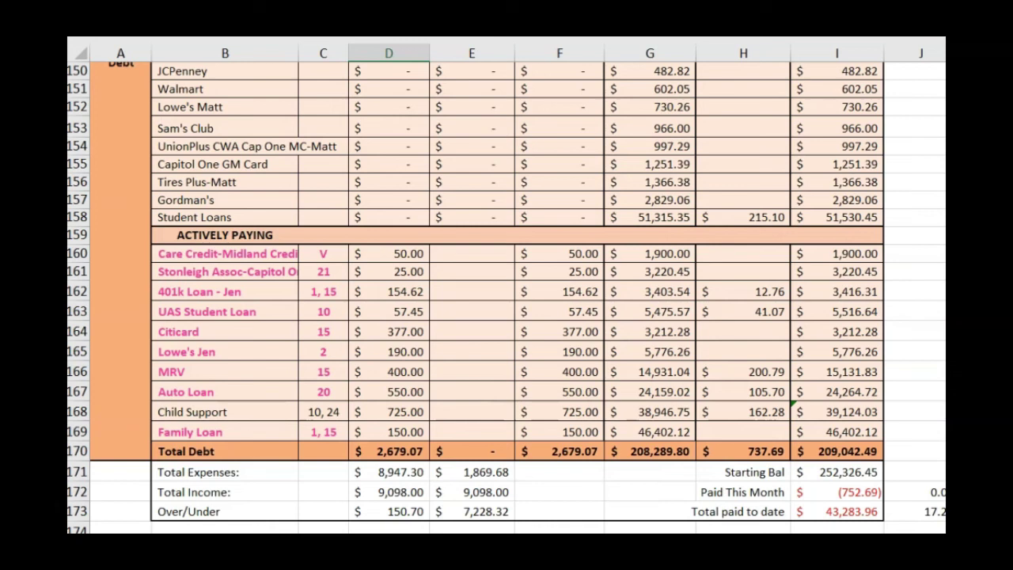
Step: Enter 350.7 as the Repairs - Lucerne budget in D30 and verify Over/Under shows 0.00
{"action": "scroll", "coordinate": [506, 297], "scroll_direction": "up", "scroll_amount": 20}
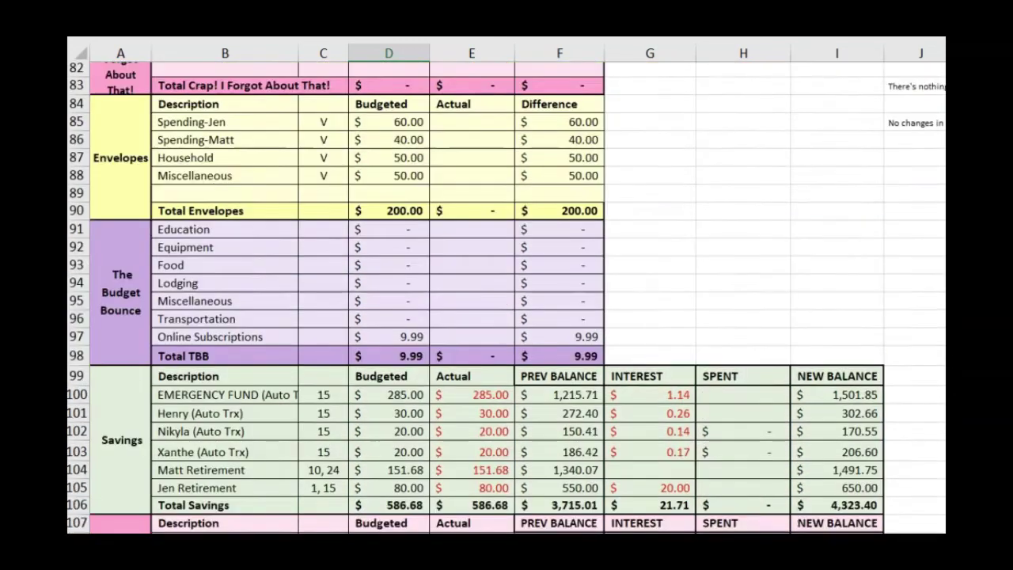
{"action": "scroll", "coordinate": [506, 297], "scroll_direction": "up", "scroll_amount": 11}
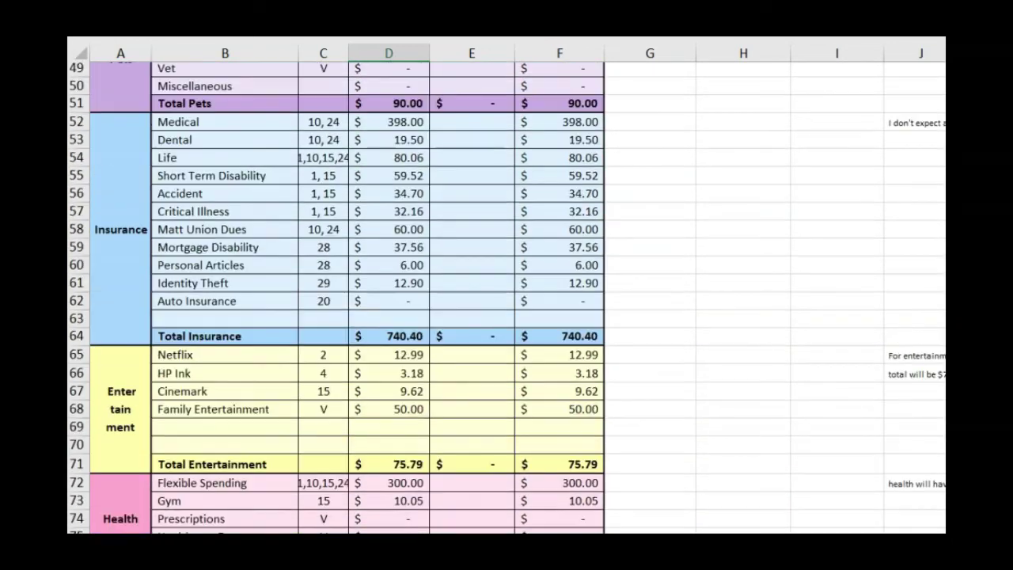
{"action": "scroll", "coordinate": [506, 297], "scroll_direction": "up", "scroll_amount": 10}
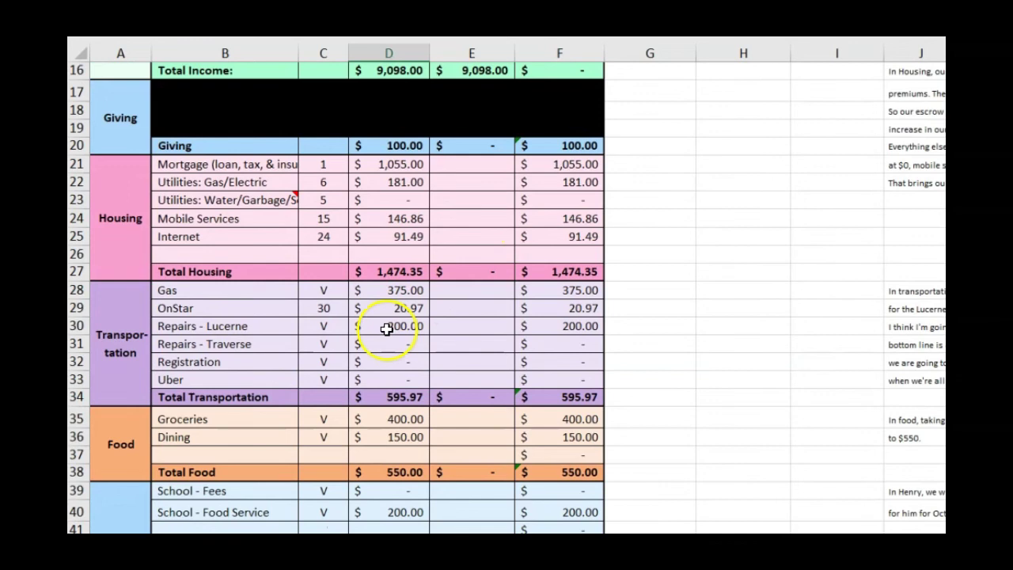
{"action": "left_click", "coordinate": [387, 329]}
{"action": "type", "text": "350.7"}
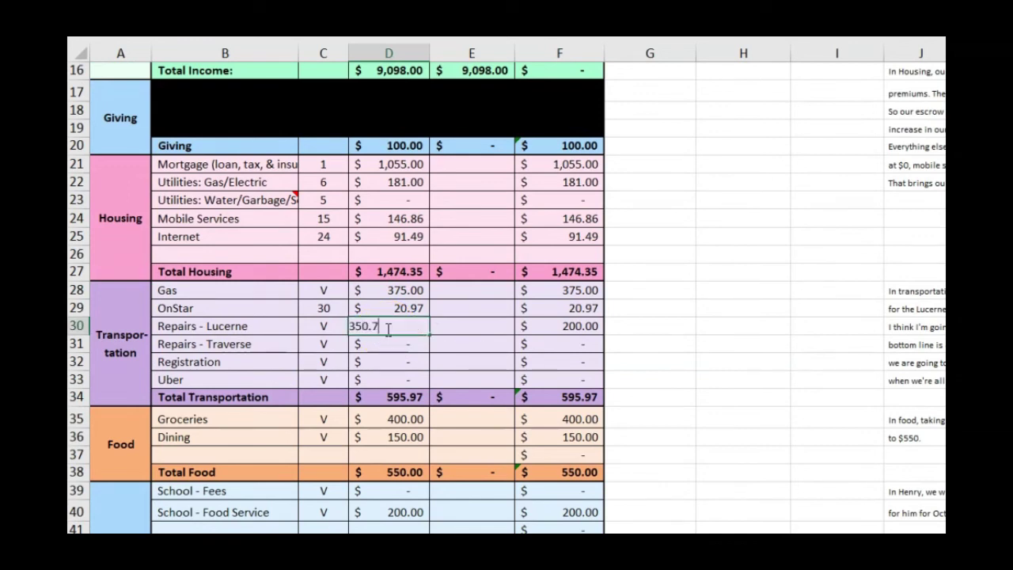
{"action": "key", "text": "Return"}
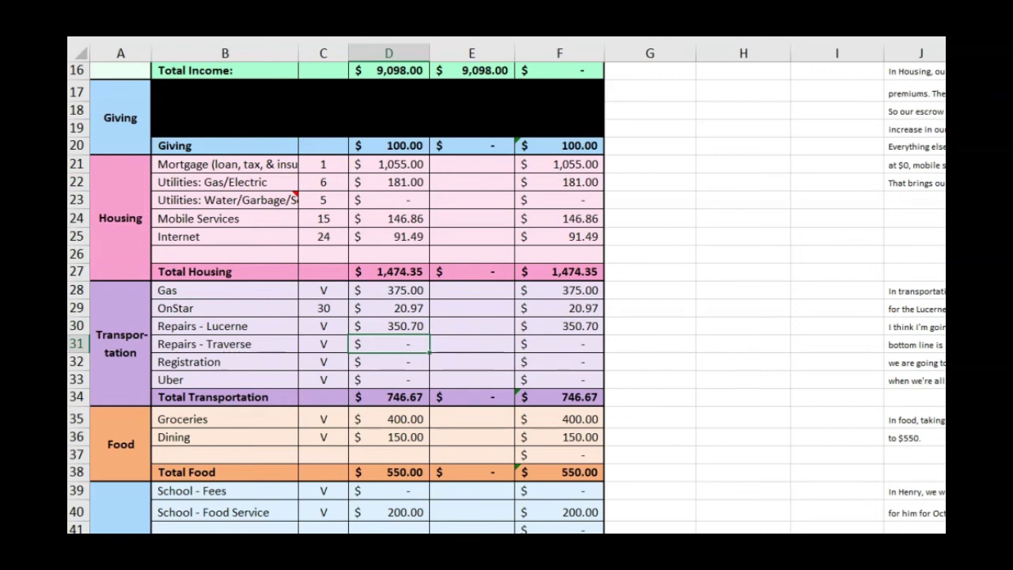
{"action": "scroll", "coordinate": [507, 296], "scroll_direction": "down", "scroll_amount": 8}
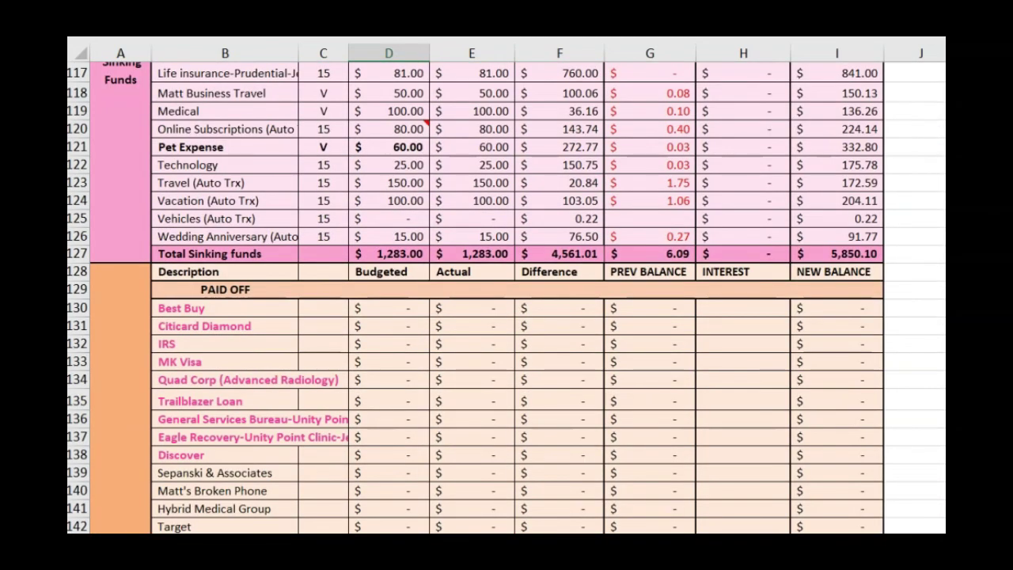
{"action": "scroll", "coordinate": [506, 297], "scroll_direction": "down", "scroll_amount": 2}
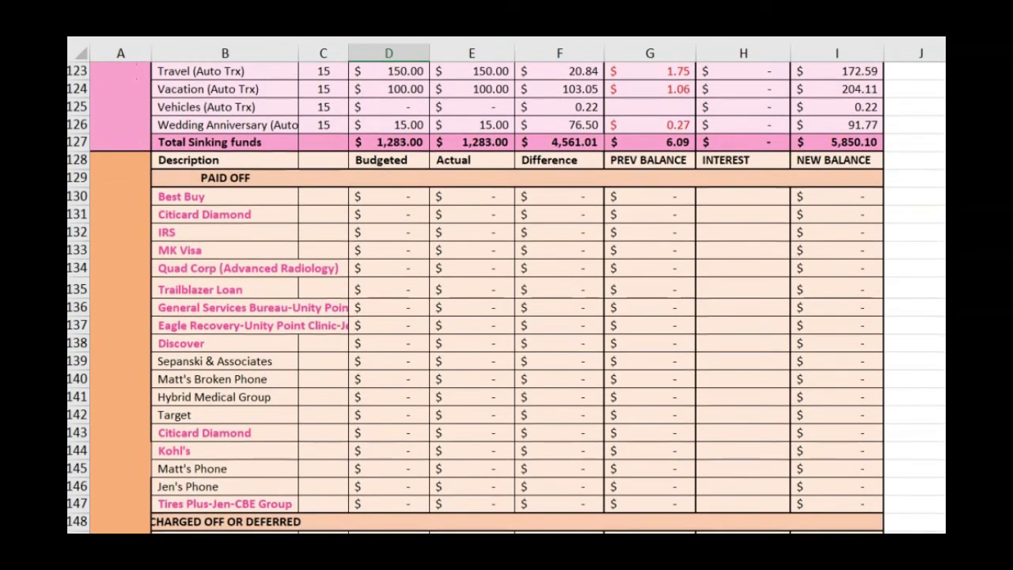
{"action": "scroll", "coordinate": [506, 296], "scroll_direction": "down", "scroll_amount": 9}
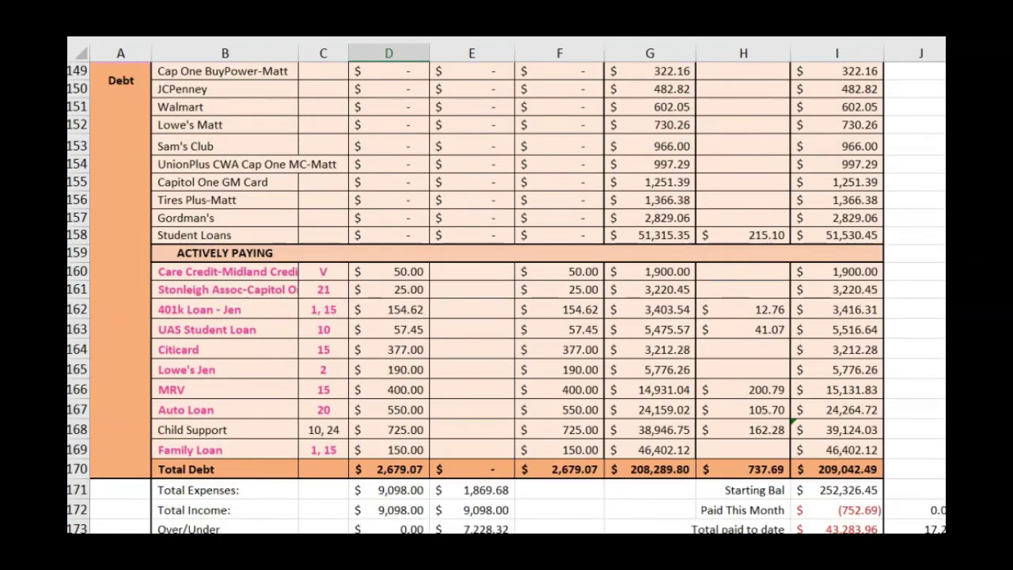
{"action": "scroll", "coordinate": [506, 297], "scroll_direction": "down", "scroll_amount": 1}
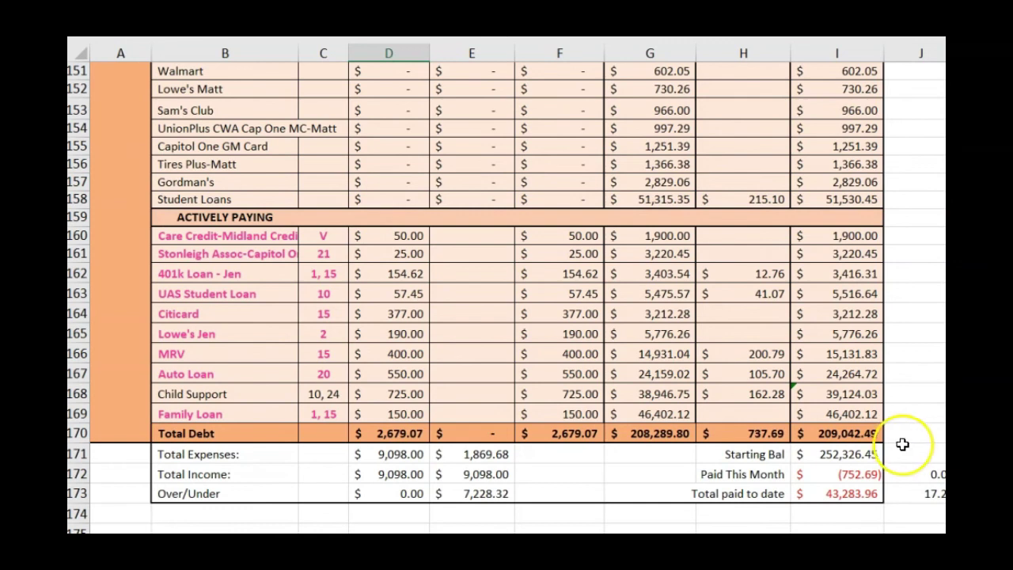
Step: Enter =D160 as the Care Credit actual payment and fill it down to E169, totalling $2,679.07
{"action": "left_click", "coordinate": [396, 495]}
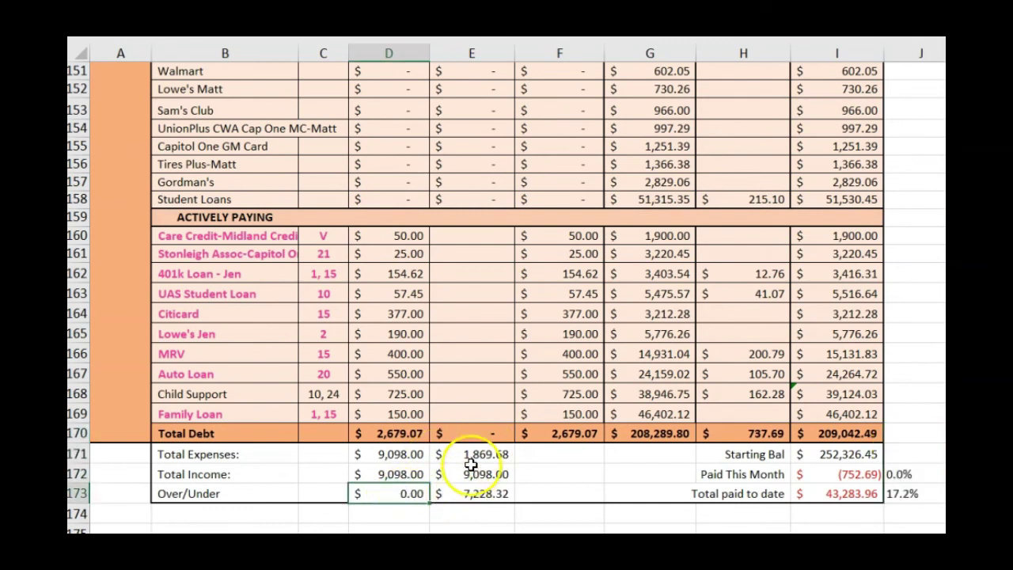
{"action": "left_click_drag", "start_coordinate": [473, 455], "coordinate": [478, 474]}
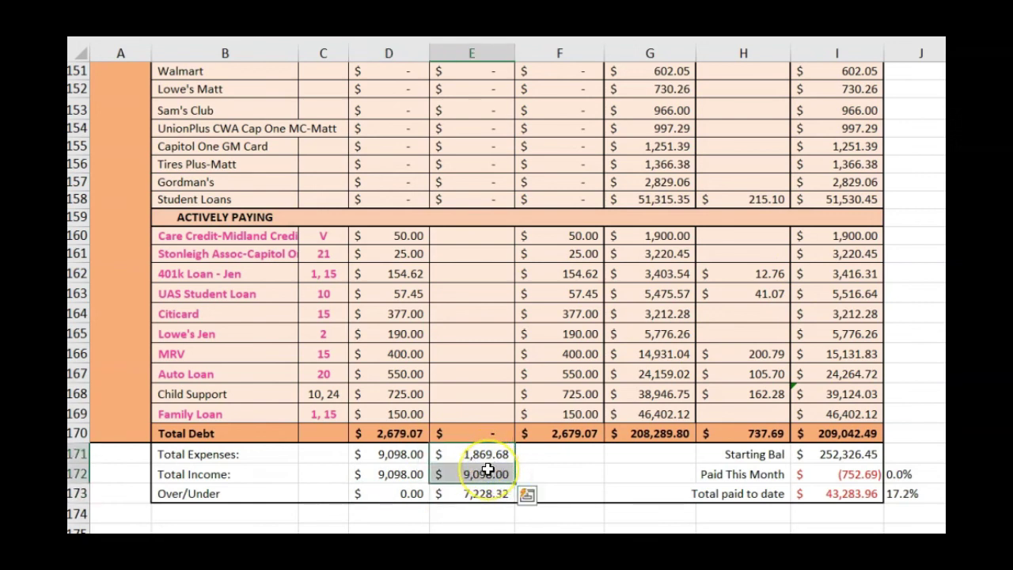
{"action": "left_click", "coordinate": [474, 238]}
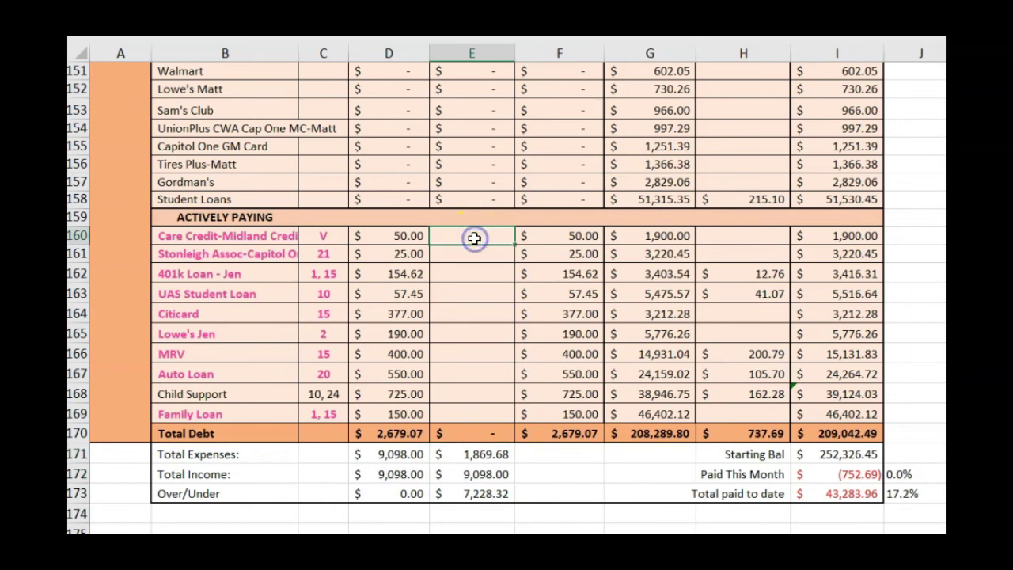
{"action": "type", "text": "=D160"}
{"action": "key", "text": "Return"}
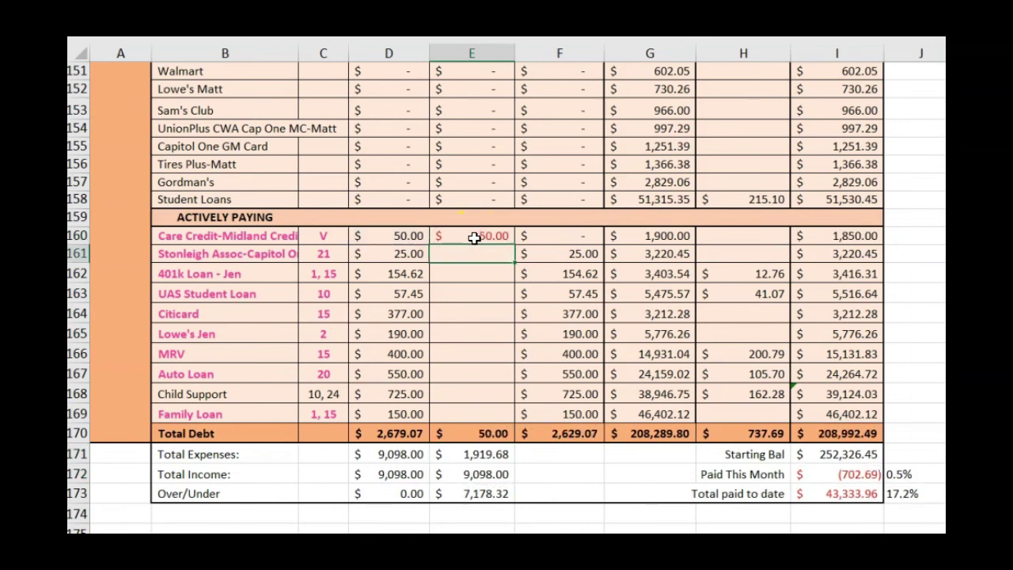
{"action": "left_click", "coordinate": [482, 236]}
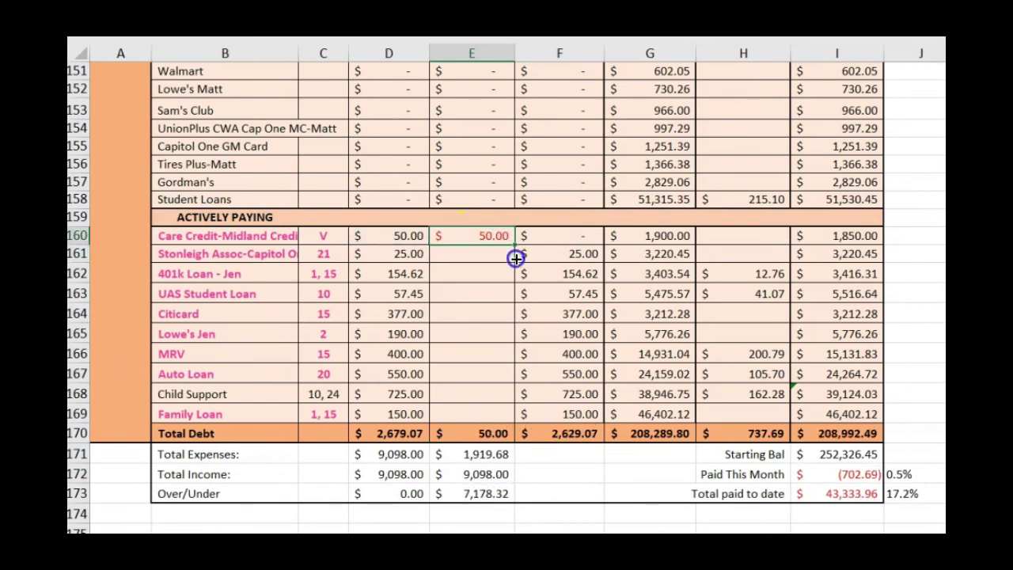
{"action": "left_click_drag", "start_coordinate": [515, 259], "coordinate": [496, 415]}
{"action": "left_click", "coordinate": [484, 454]}
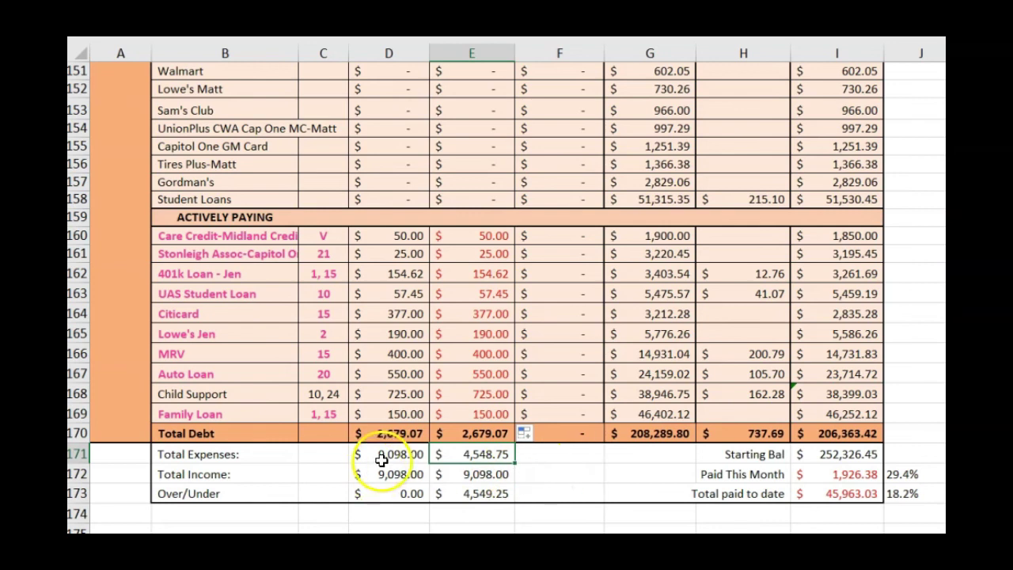
{"action": "left_click", "coordinate": [733, 432]}
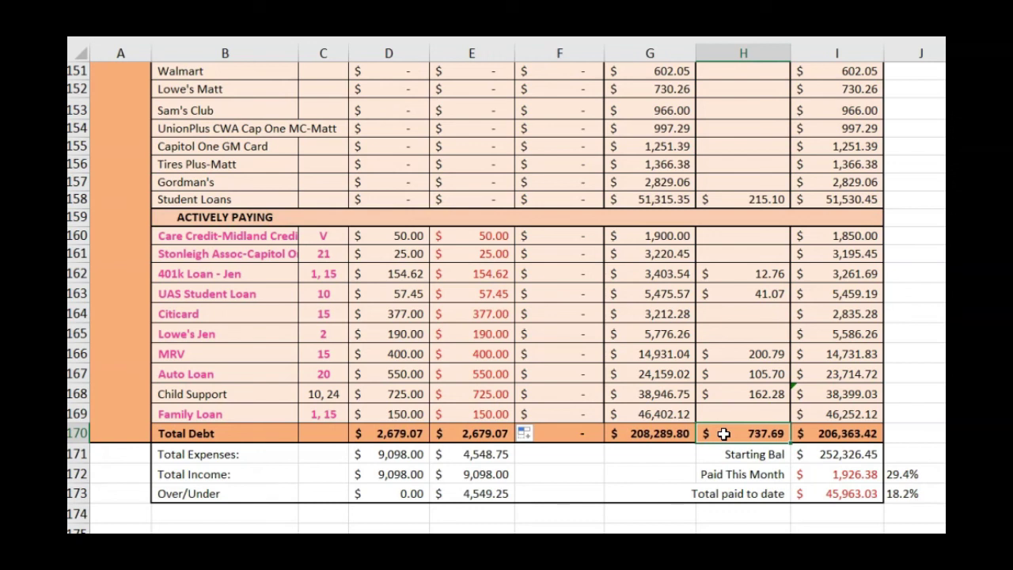
{"action": "left_click", "coordinate": [911, 474]}
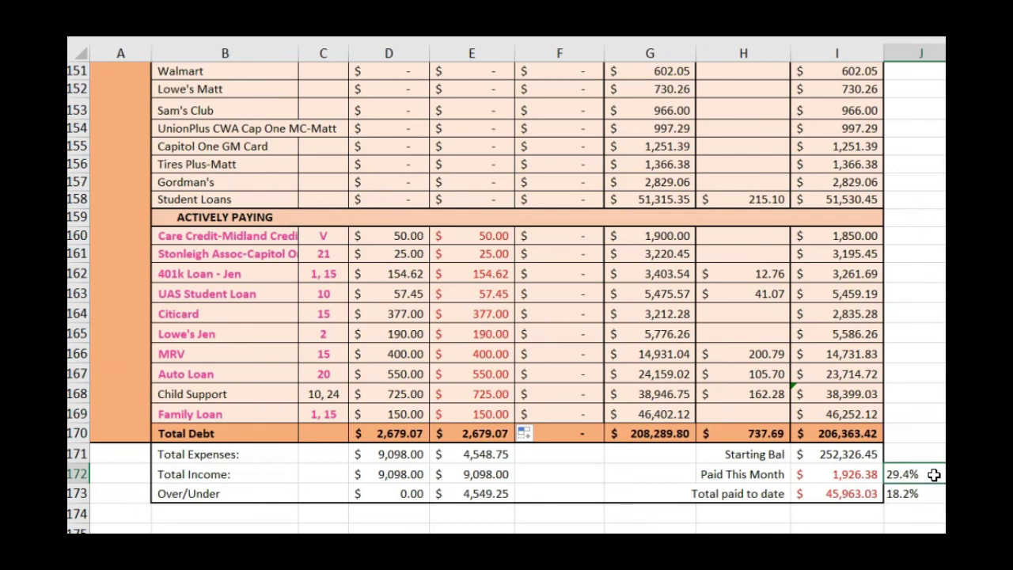
{"action": "left_click", "coordinate": [910, 472]}
{"action": "left_click", "coordinate": [902, 494]}
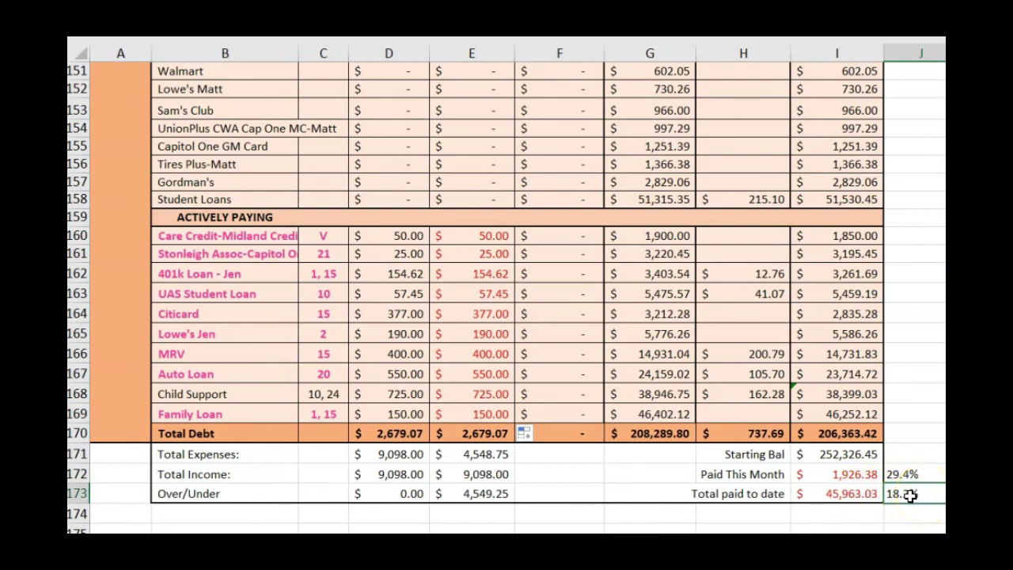
{"action": "left_click", "coordinate": [859, 454]}
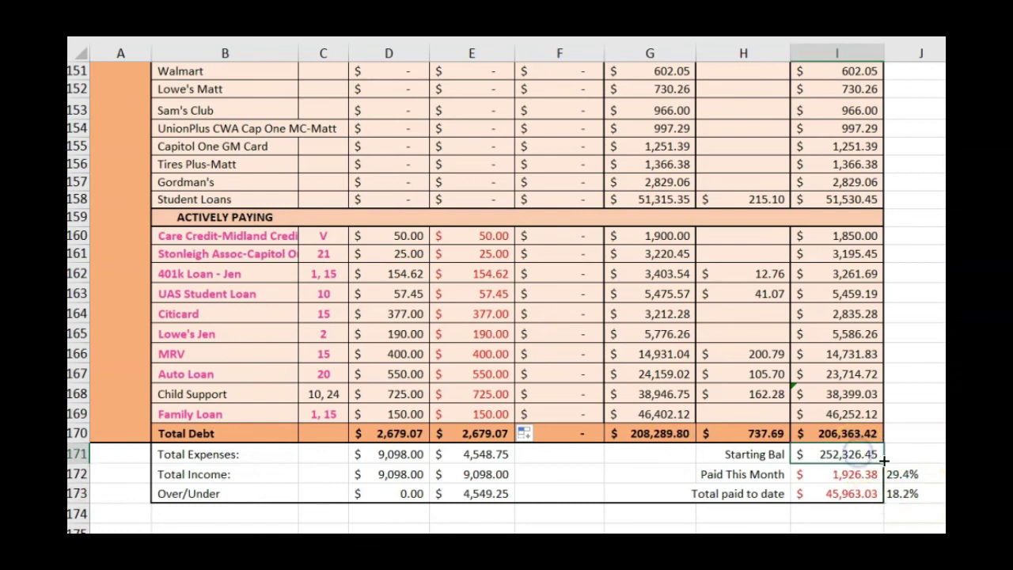
{"action": "left_click", "coordinate": [912, 496]}
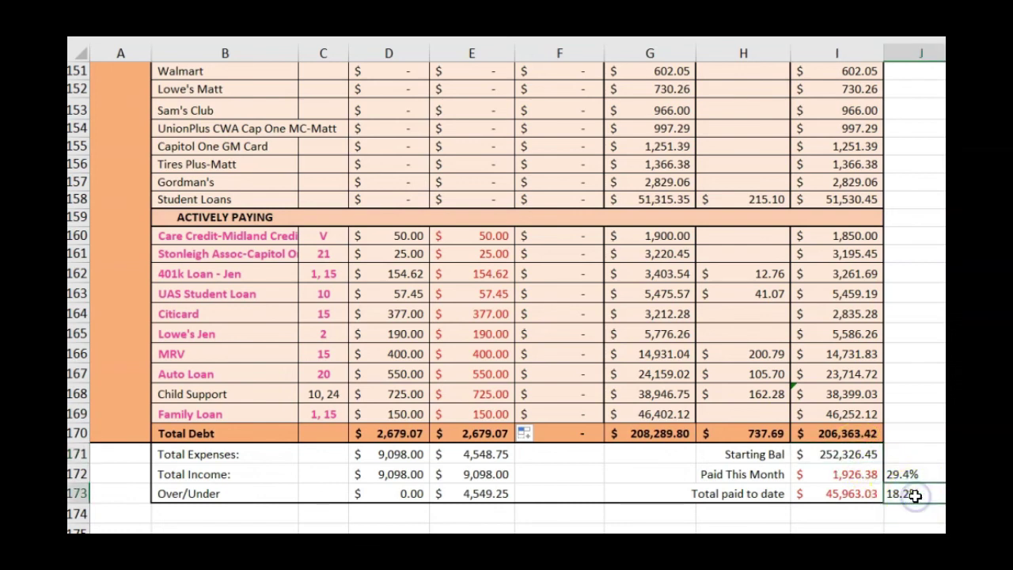